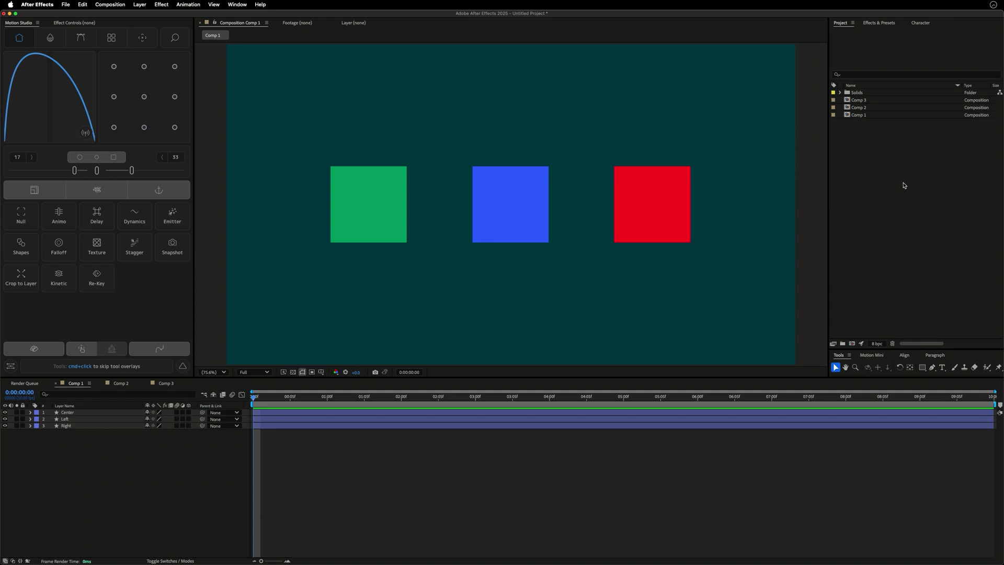
# Open the Motion Studio composition settings and review the size, frame rate and duration of Comp 1, Comp 2 and Comp 3.
pyautogui.click(196, 479)
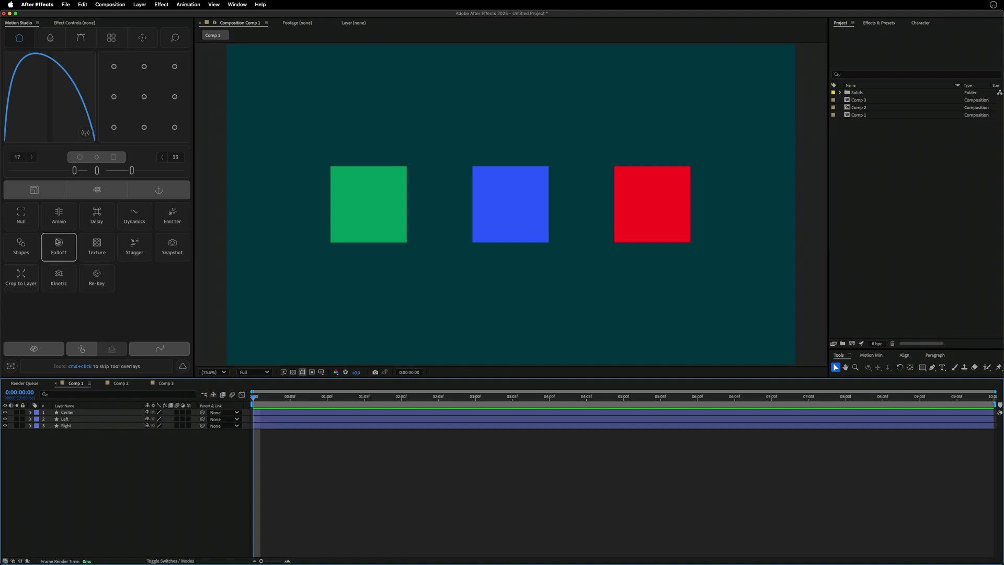
pyautogui.click(48, 193)
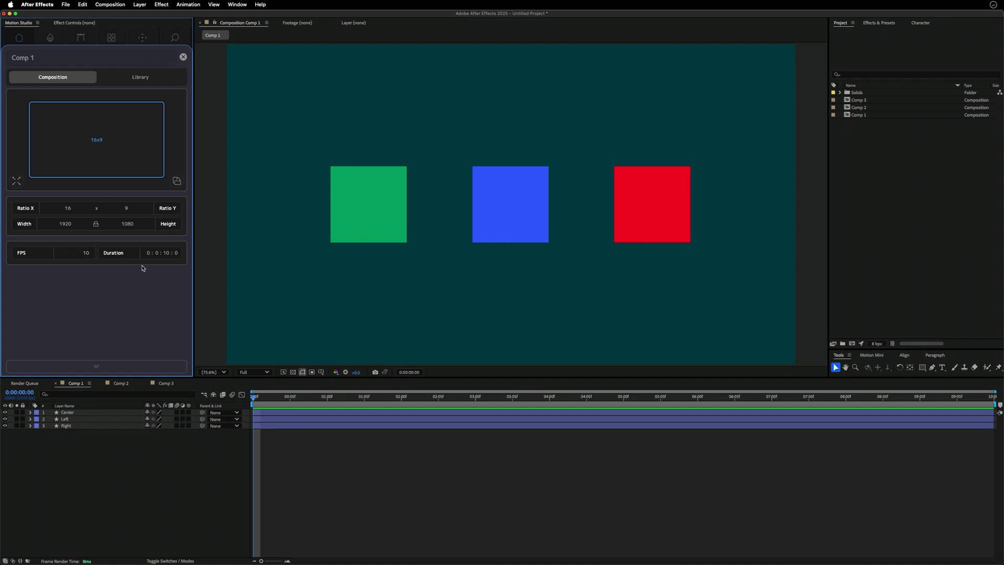
pyautogui.click(122, 384)
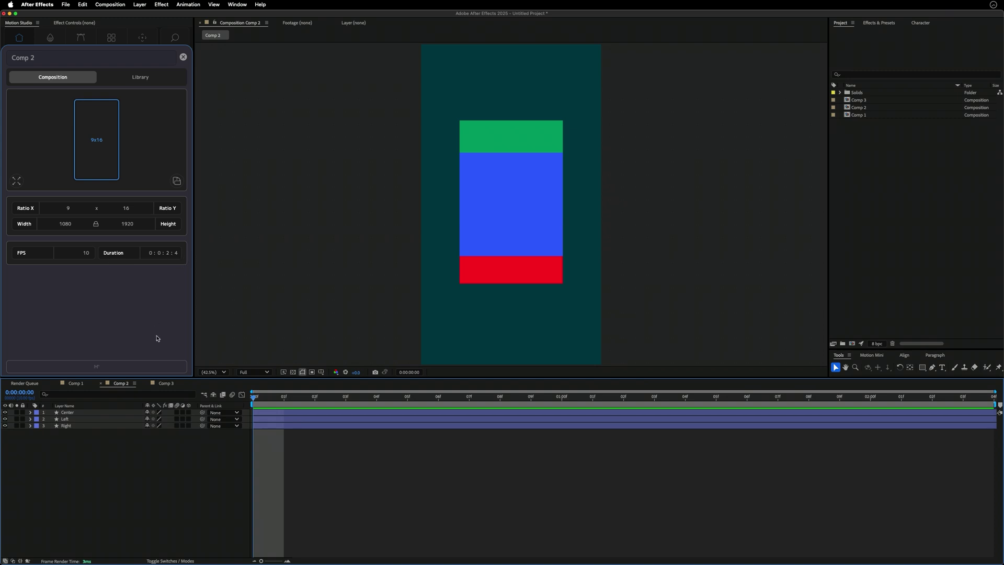
pyautogui.click(166, 385)
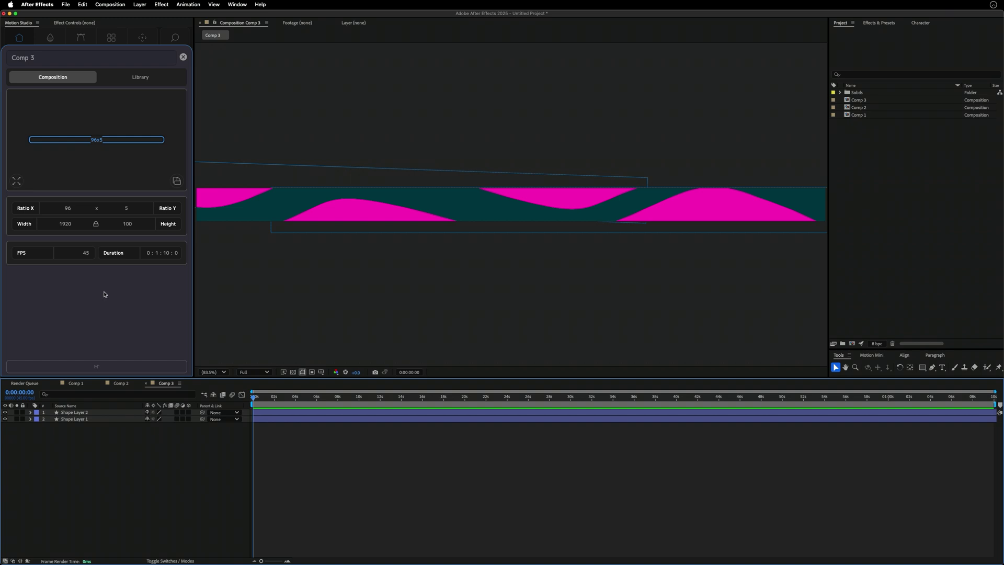
# Set the frame rate of all three project compositions to 15 FPS at once, and check it in Comp 2 and Comp 1.
pyautogui.click(909, 158)
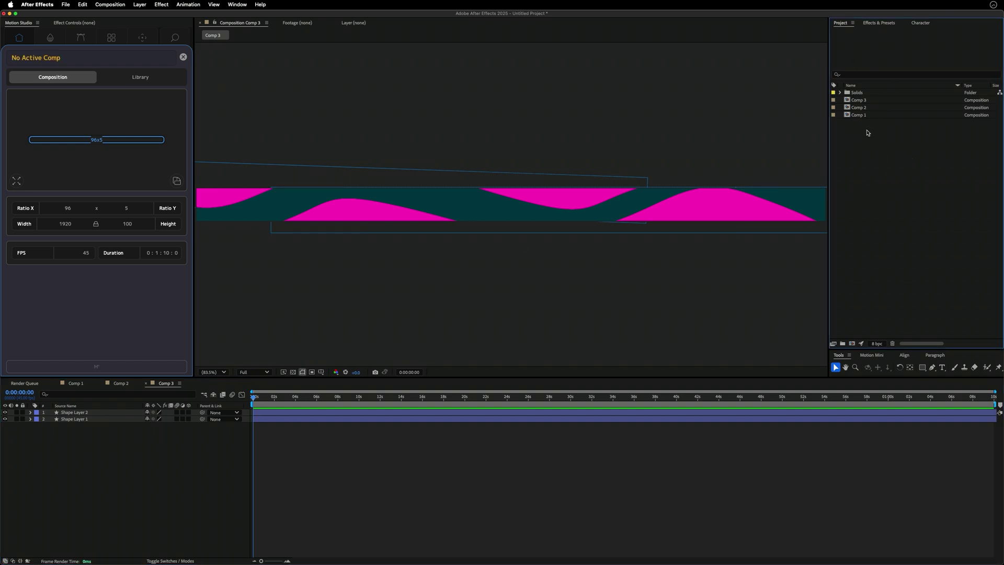
pyautogui.moveTo(867, 132); pyautogui.dragTo(864, 103)
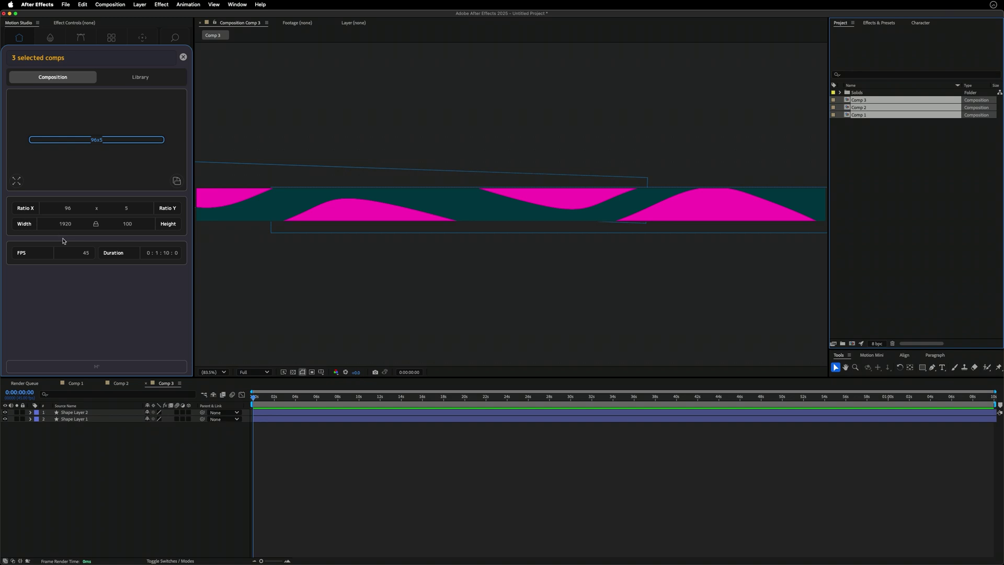
pyautogui.click(86, 254)
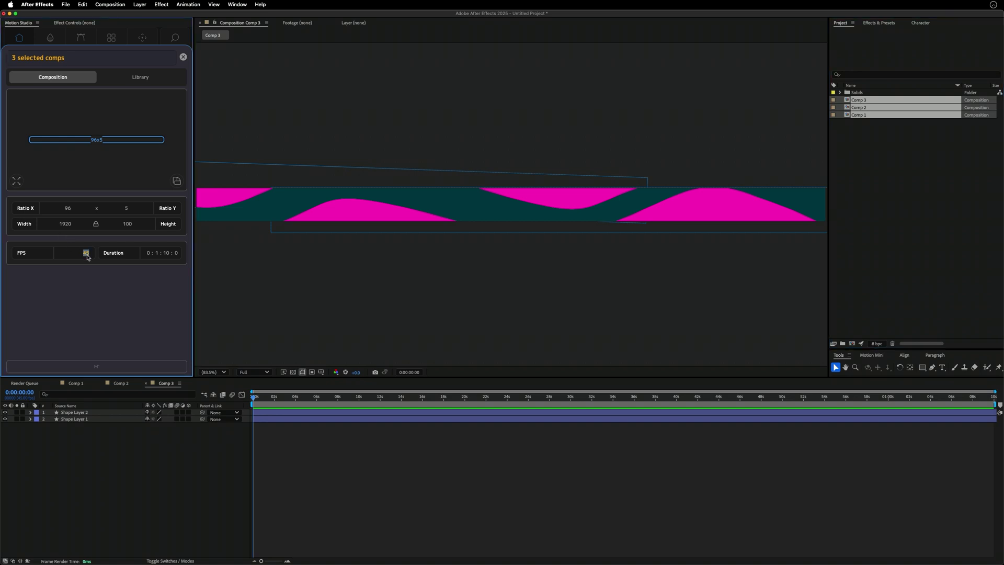
pyautogui.write('15')
pyautogui.press('Return')
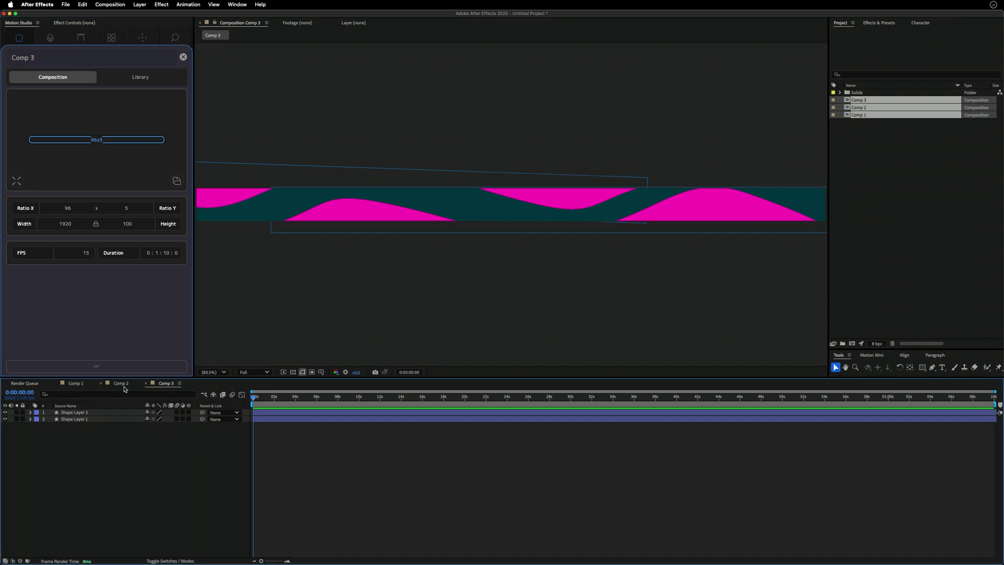
pyautogui.click(123, 386)
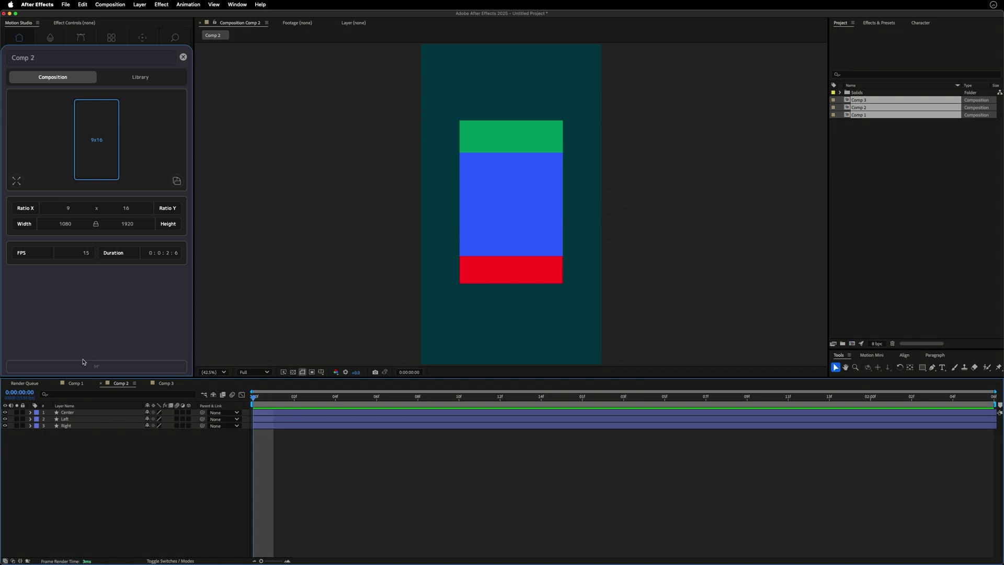
pyautogui.click(79, 385)
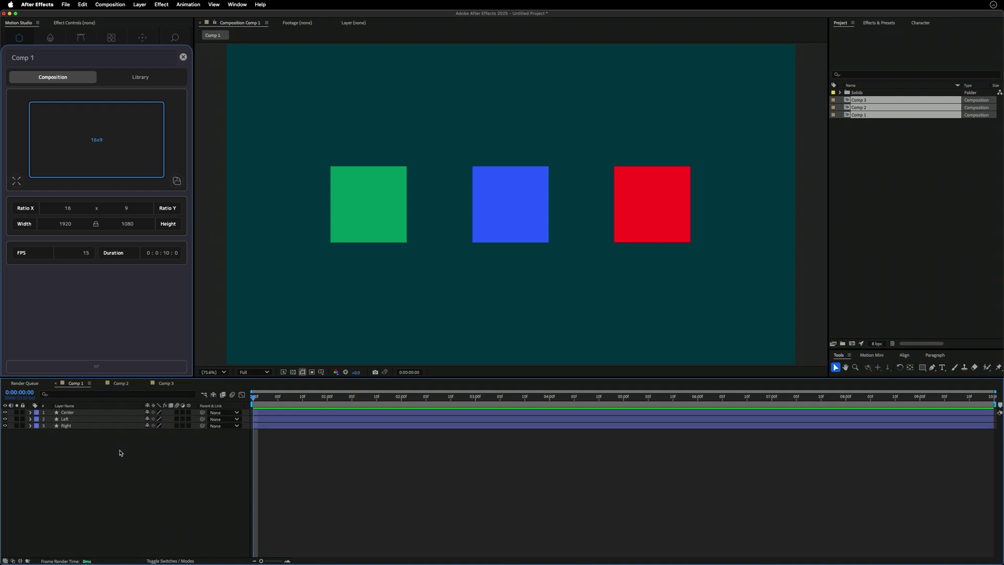
# Set the duration of all three compositions to 1 second together, check Comp 2 and Comp 3, and close the composition settings.
pyautogui.moveTo(891, 156); pyautogui.dragTo(860, 101)
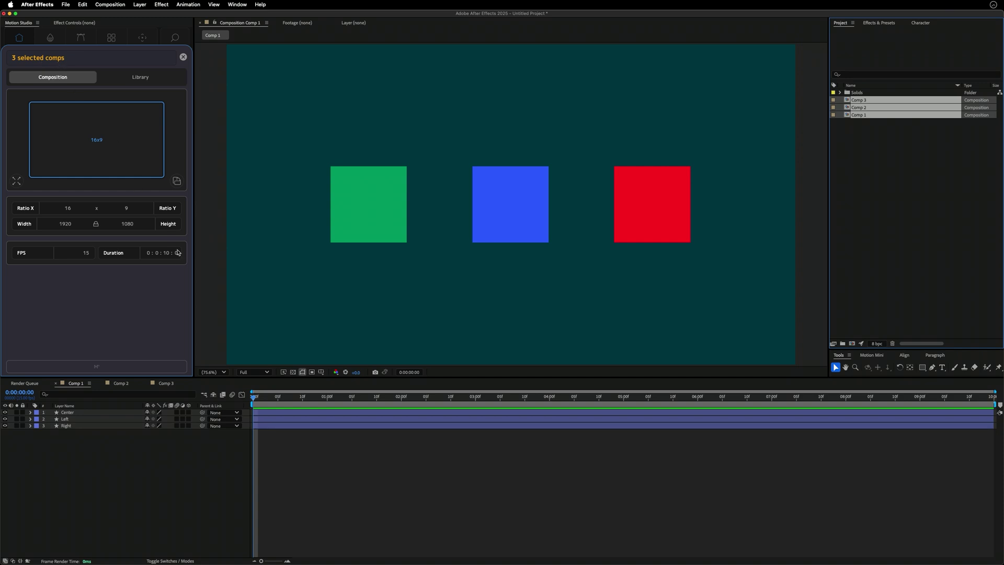
pyautogui.click(165, 255)
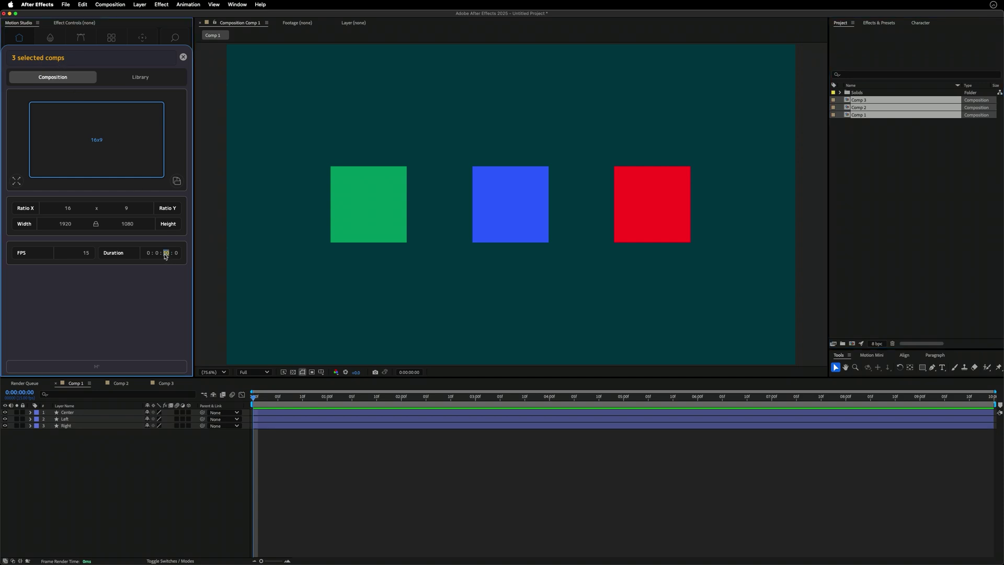
pyautogui.write('1')
pyautogui.press('Return')
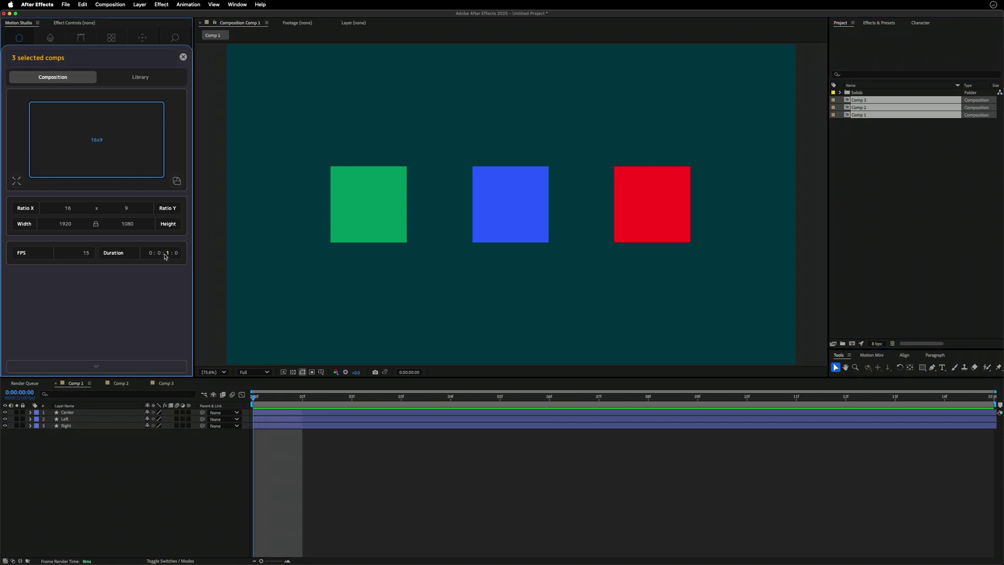
pyautogui.click(117, 387)
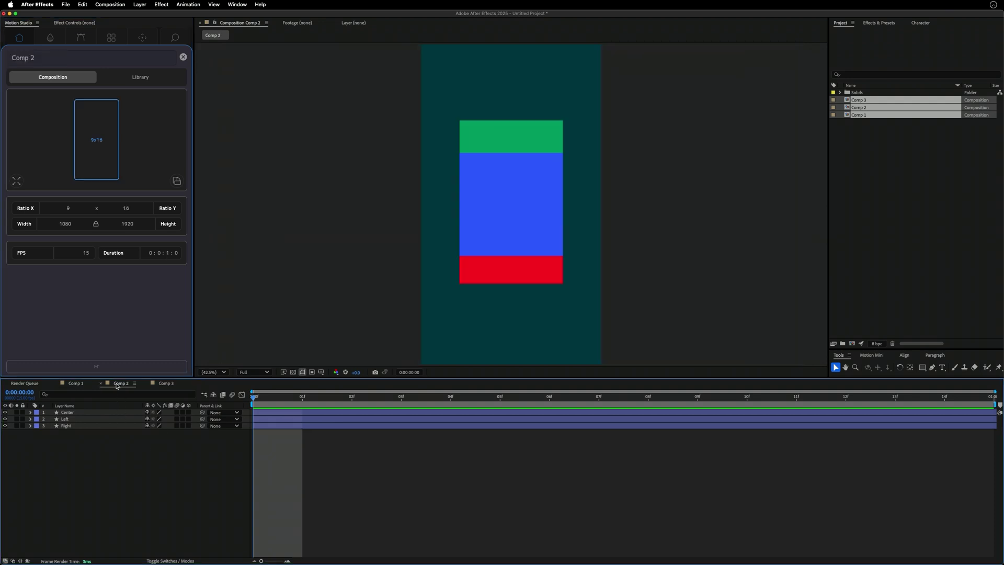
pyautogui.click(170, 387)
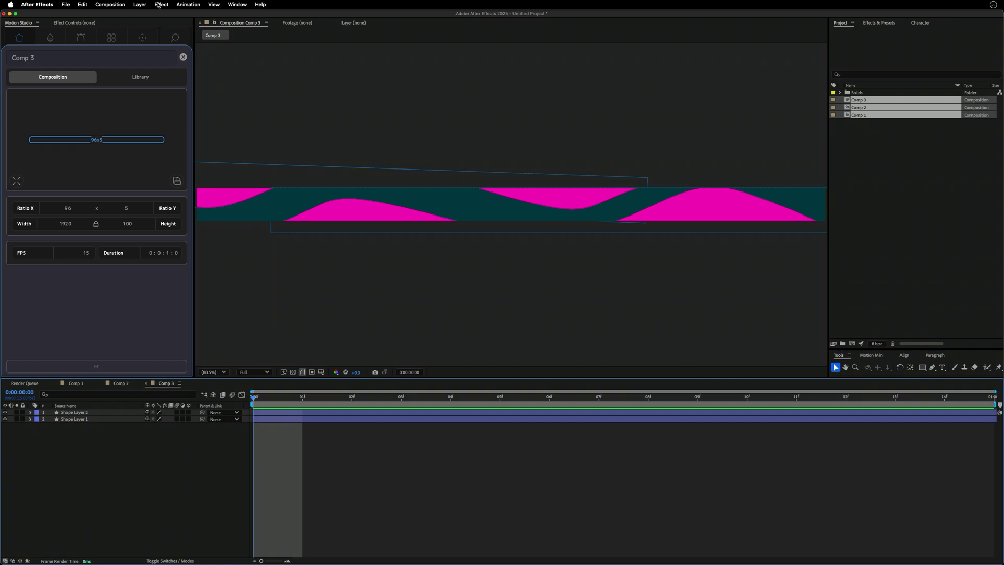
pyautogui.click(183, 57)
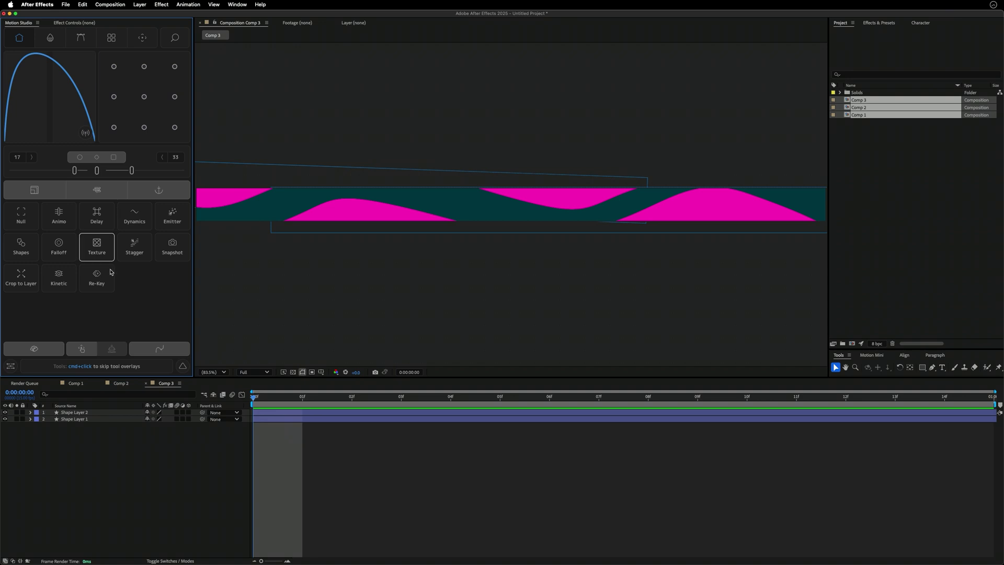
pyautogui.click(78, 384)
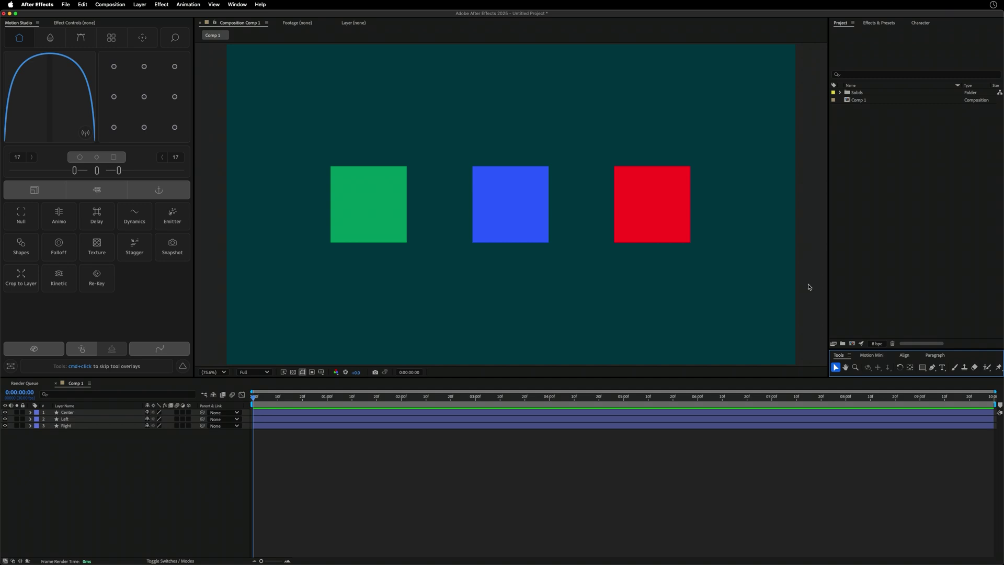
# Display the Motion Mini tools and look briefly at the Emitter tool's settings.
pyautogui.click(882, 355)
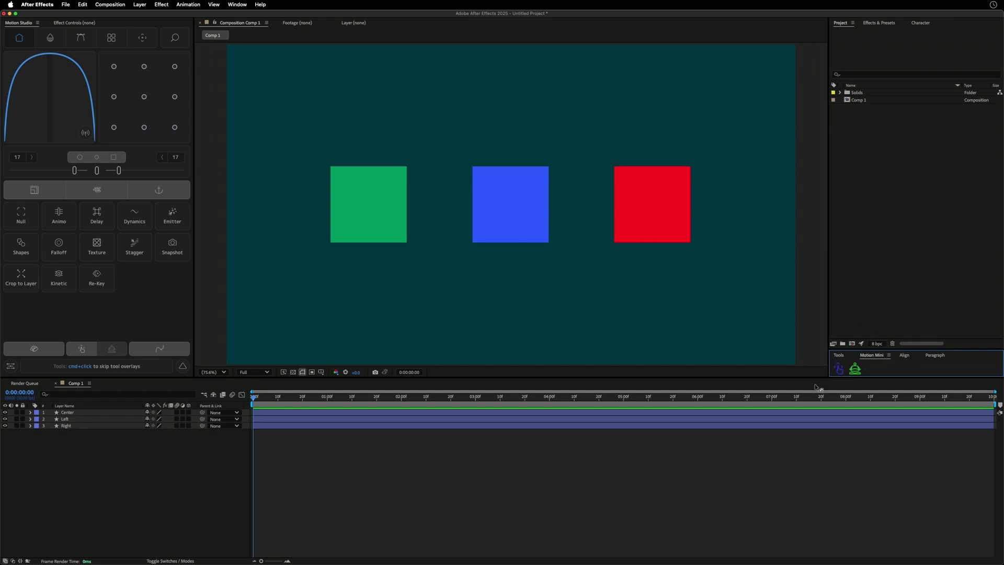
pyautogui.click(763, 419)
pyautogui.click(775, 425)
pyautogui.click(393, 344)
pyautogui.click(164, 219)
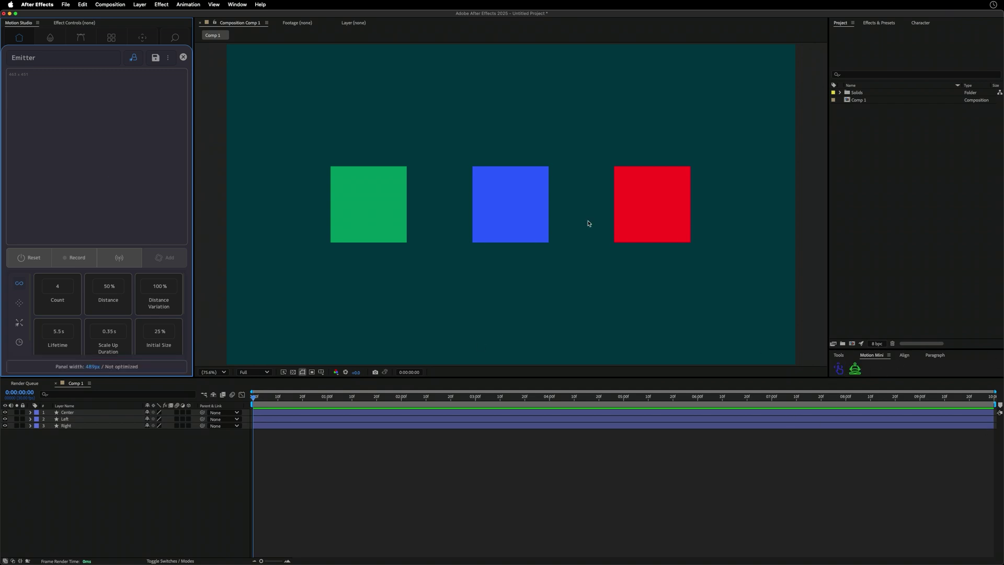
pyautogui.click(184, 57)
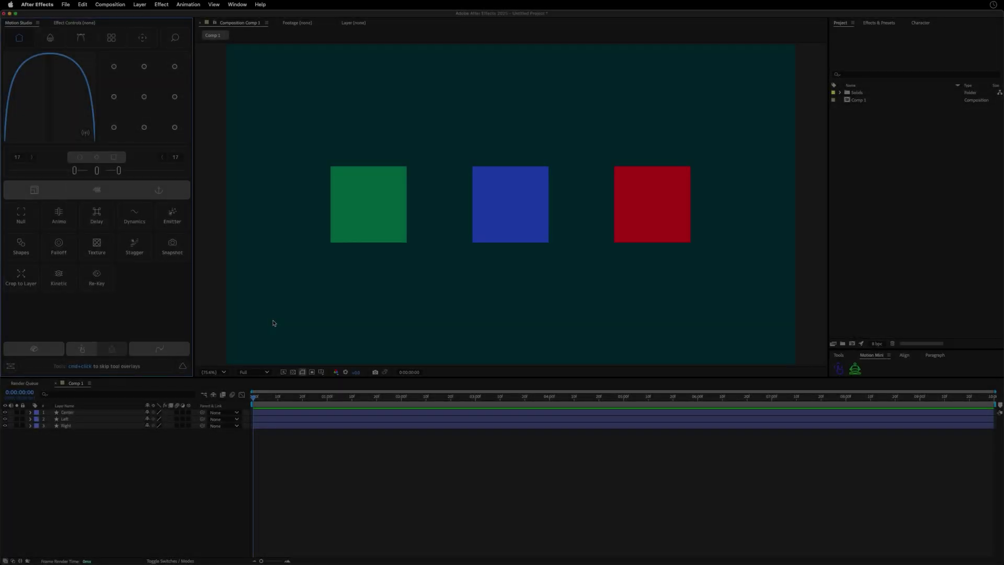
# Switch to the Motion Studio desktop app and set Labeling, followed by Final Easing, as the active mini.
pyautogui.write('motion')
pyautogui.press('Return')
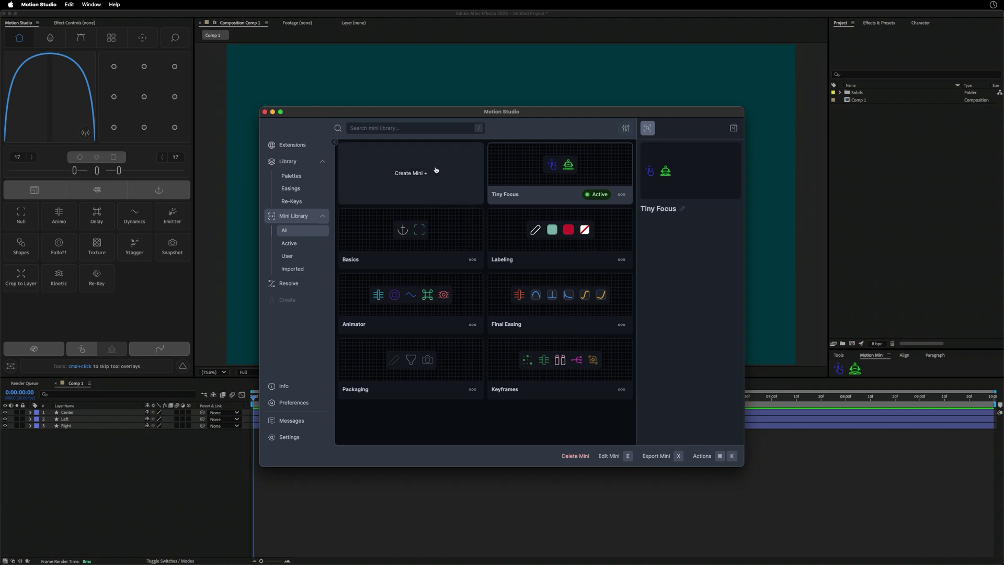
pyautogui.click(520, 231)
pyautogui.rightClick(521, 231)
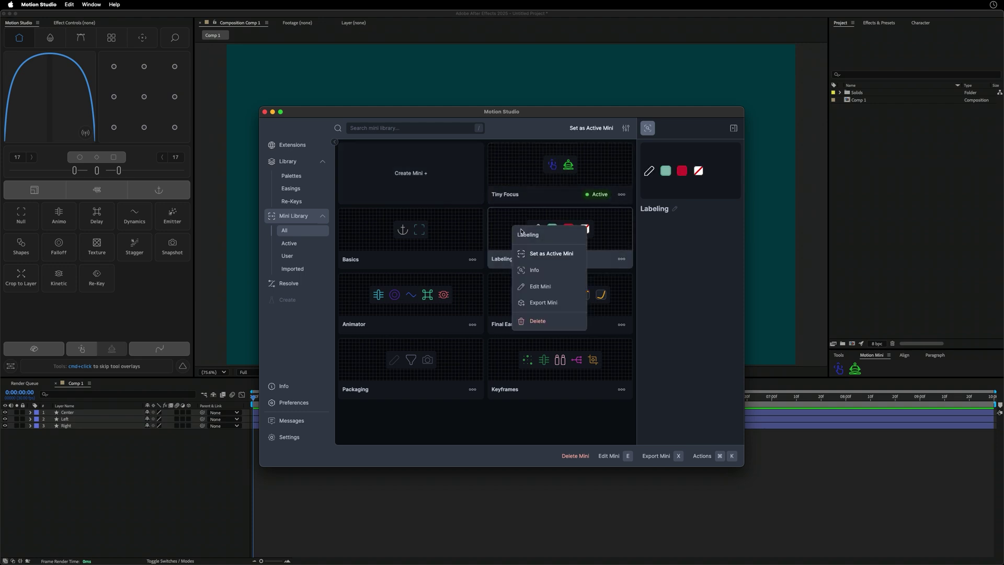
pyautogui.click(544, 253)
pyautogui.rightClick(512, 287)
pyautogui.click(538, 315)
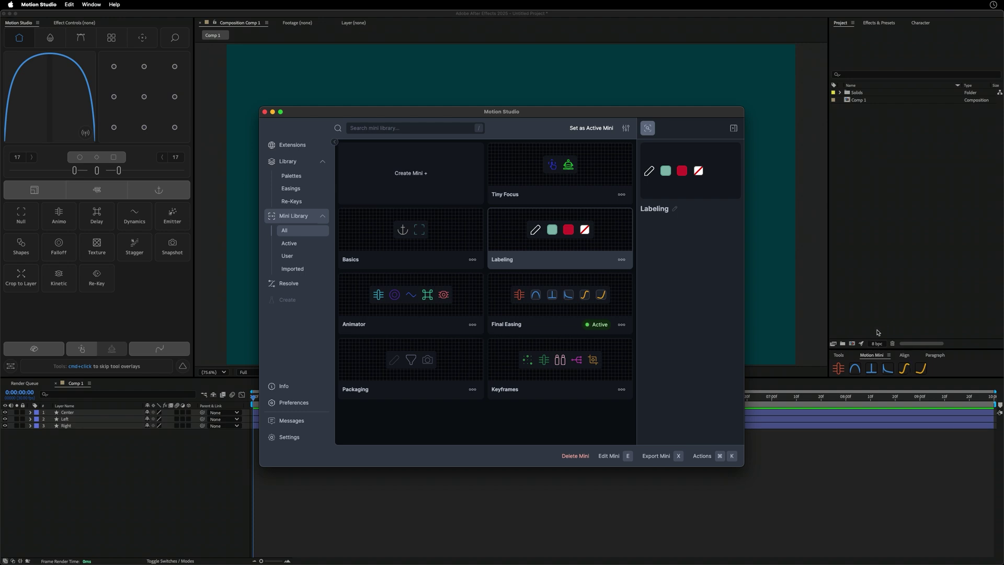
# Try Animator and Basics in turn as the active mini.
pyautogui.click(473, 325)
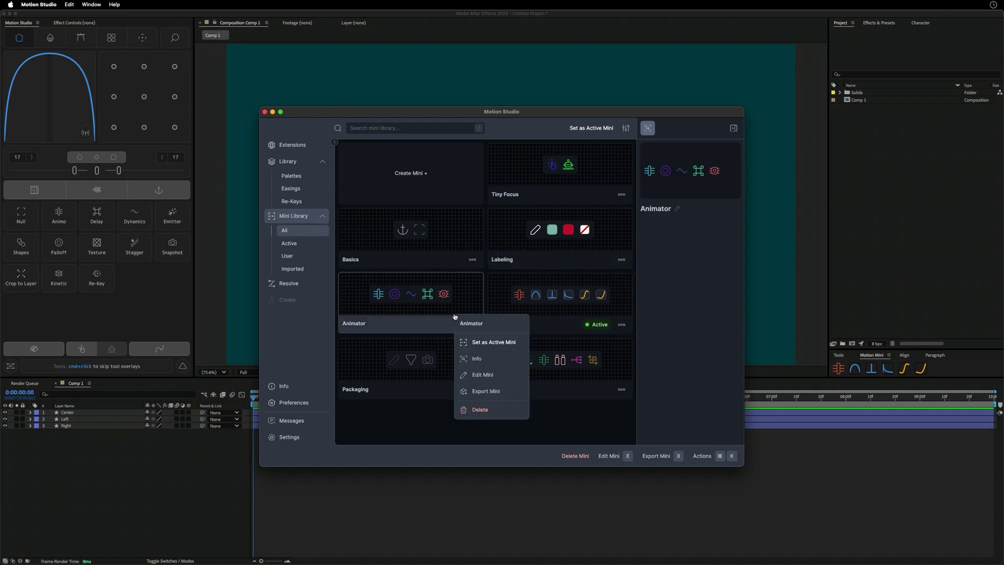
pyautogui.click(474, 342)
pyautogui.click(472, 260)
pyautogui.click(486, 262)
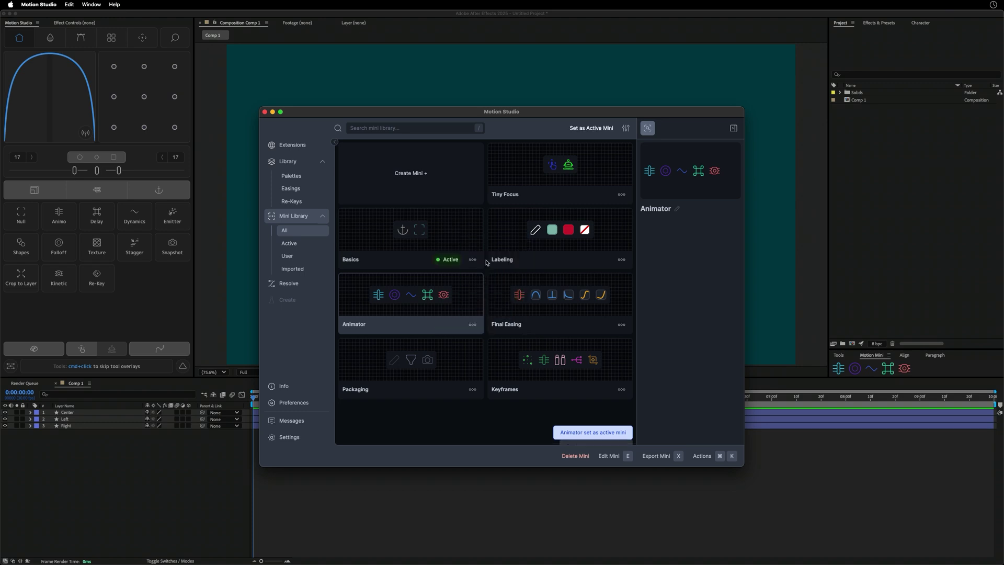
# Set Tiny Focus as the active mini and open it for editing.
pyautogui.click(523, 173)
pyautogui.rightClick(513, 170)
pyautogui.click(524, 191)
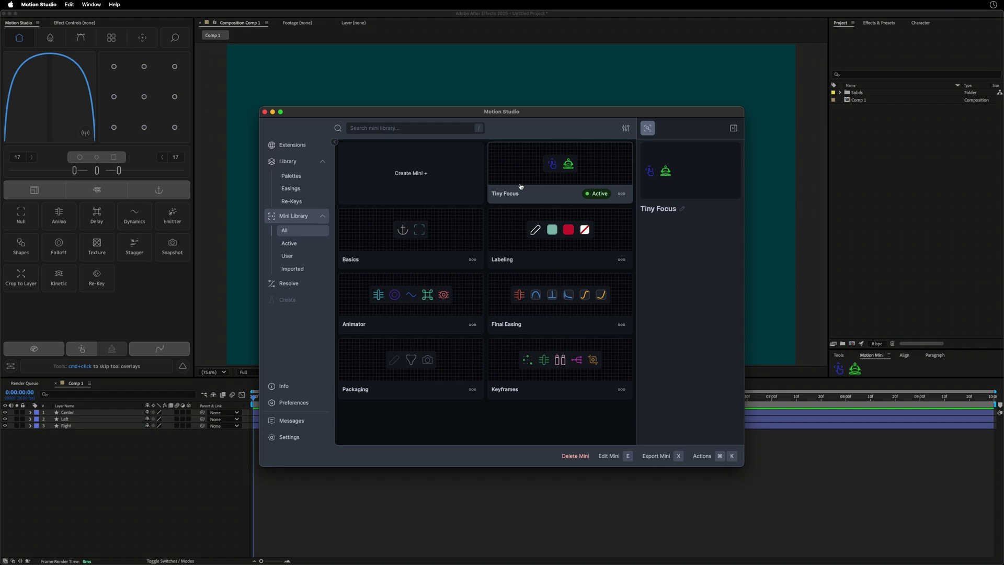
pyautogui.rightClick(520, 187)
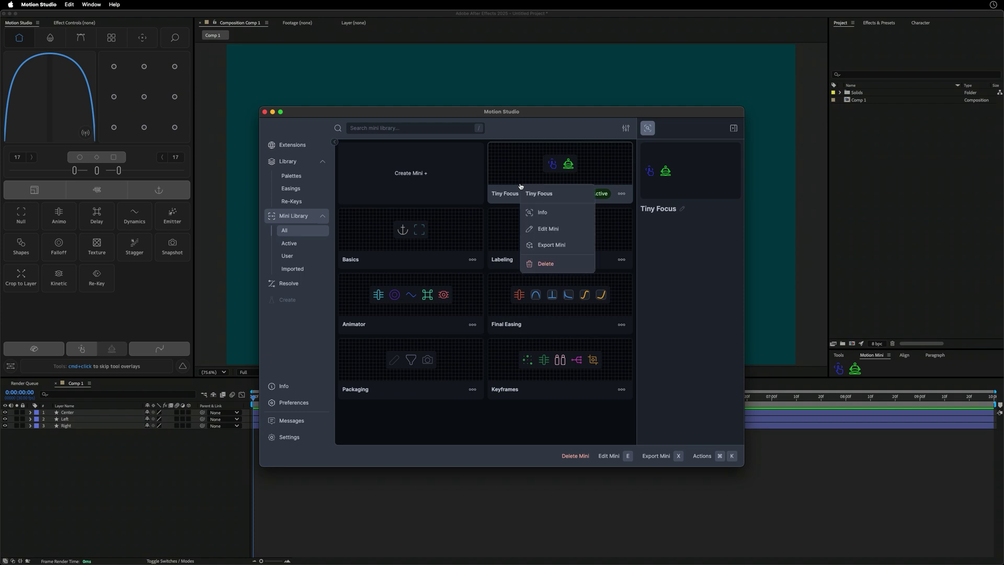
pyautogui.click(550, 231)
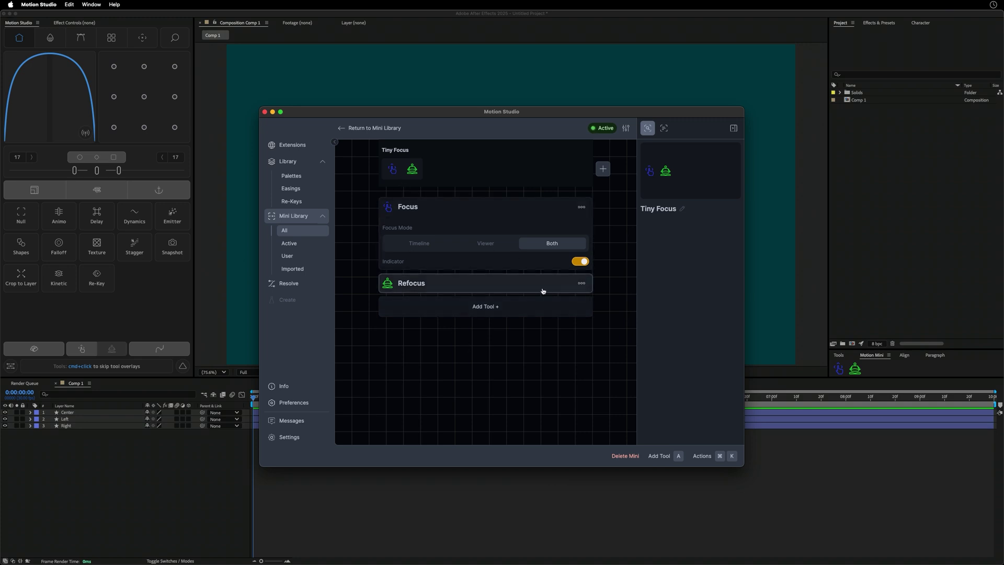
# Try the Timeline and Viewer focus modes for the Focus tool and set it back to Both.
pyautogui.click(428, 244)
pyautogui.click(487, 243)
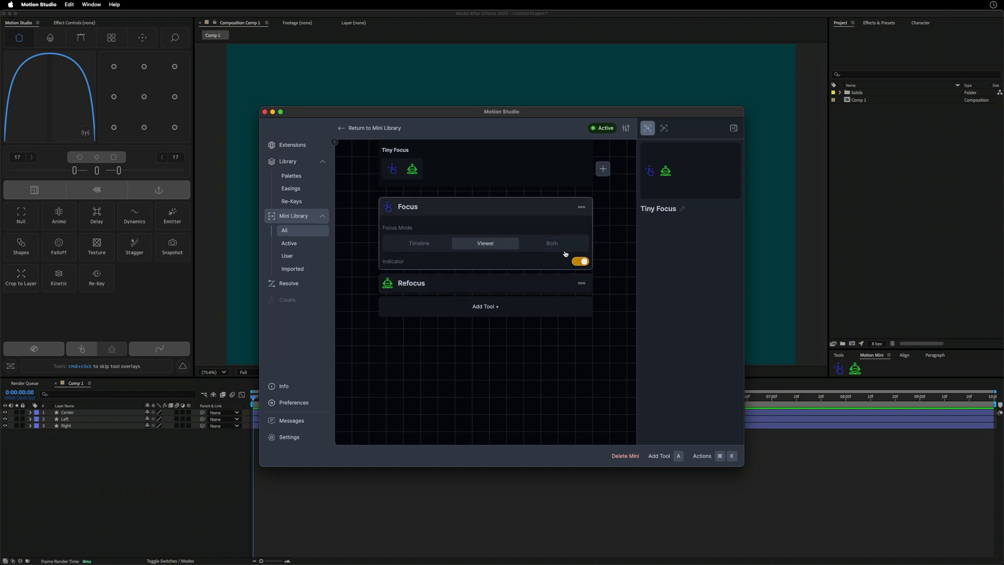
pyautogui.click(555, 245)
pyautogui.click(444, 242)
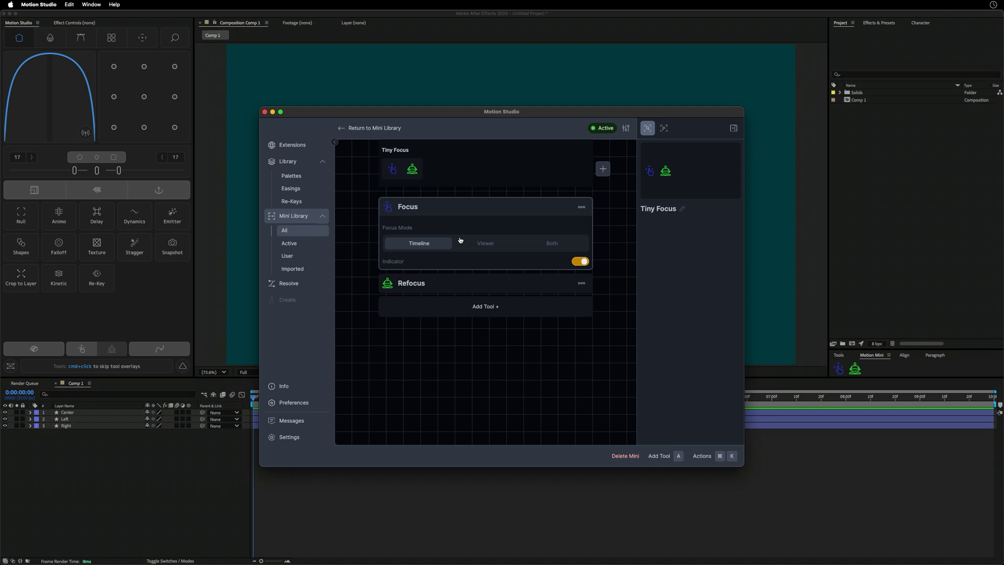
pyautogui.click(487, 243)
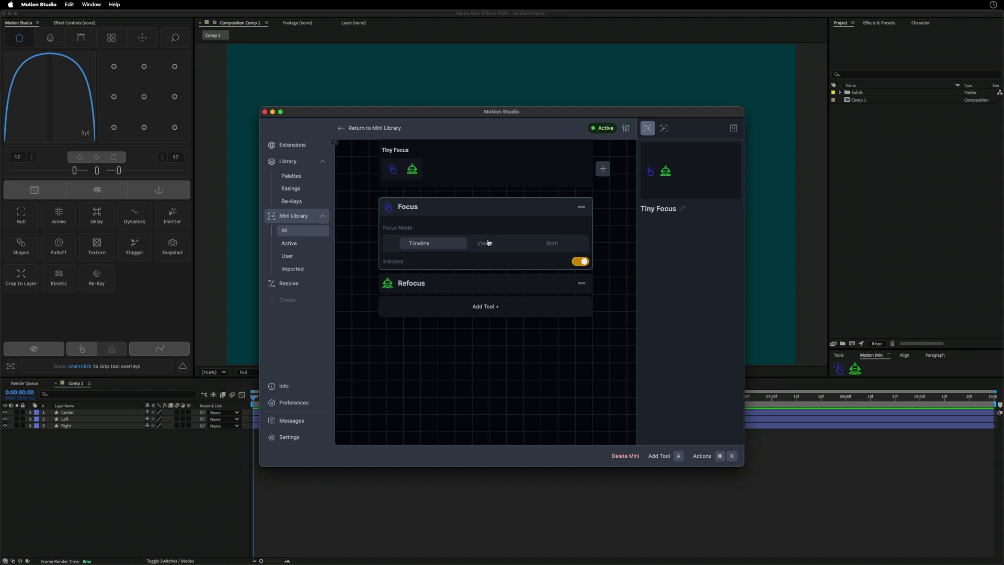
pyautogui.click(541, 244)
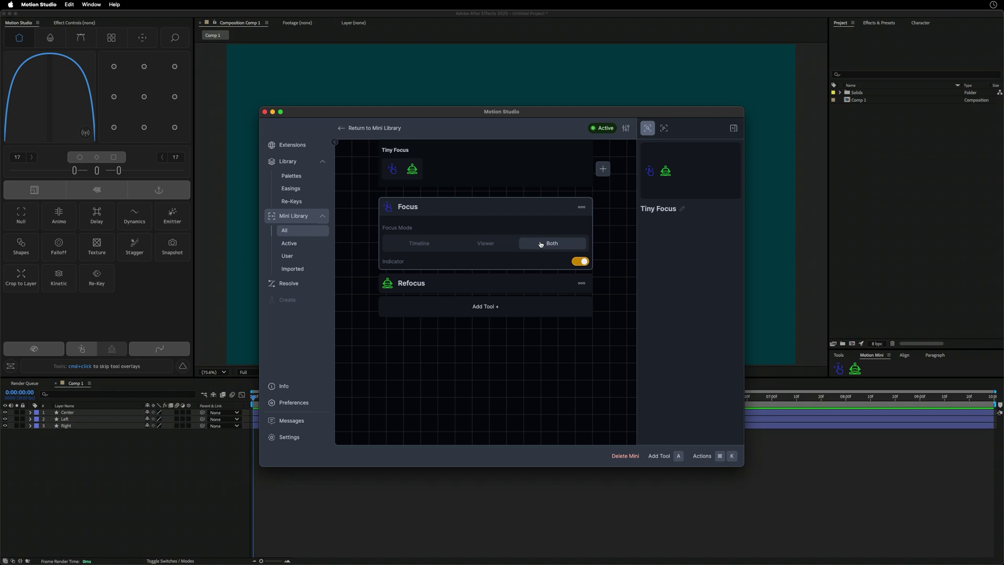
# Add modifier keys to the Focus tool and create a Command variant for it.
pyautogui.click(582, 207)
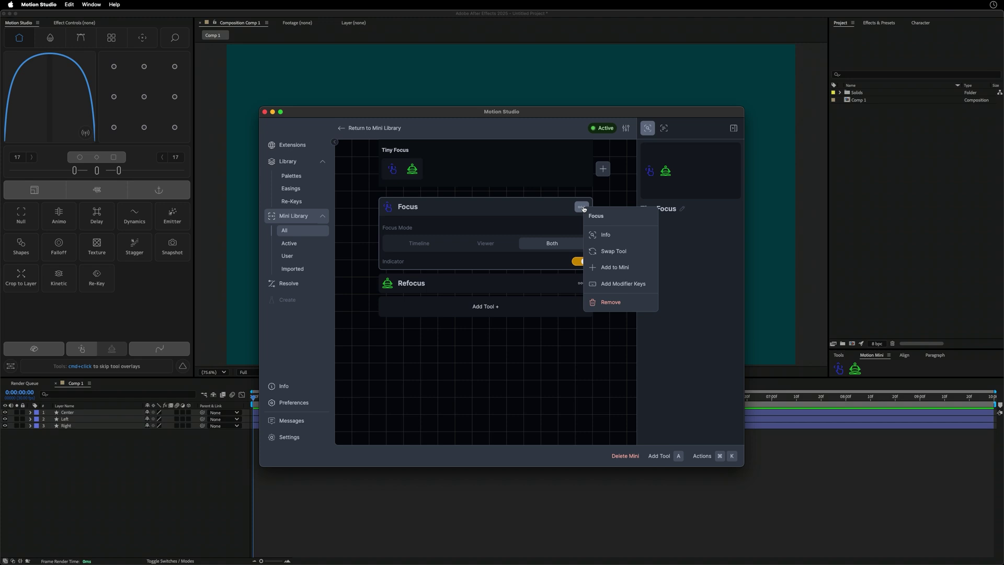
pyautogui.click(618, 285)
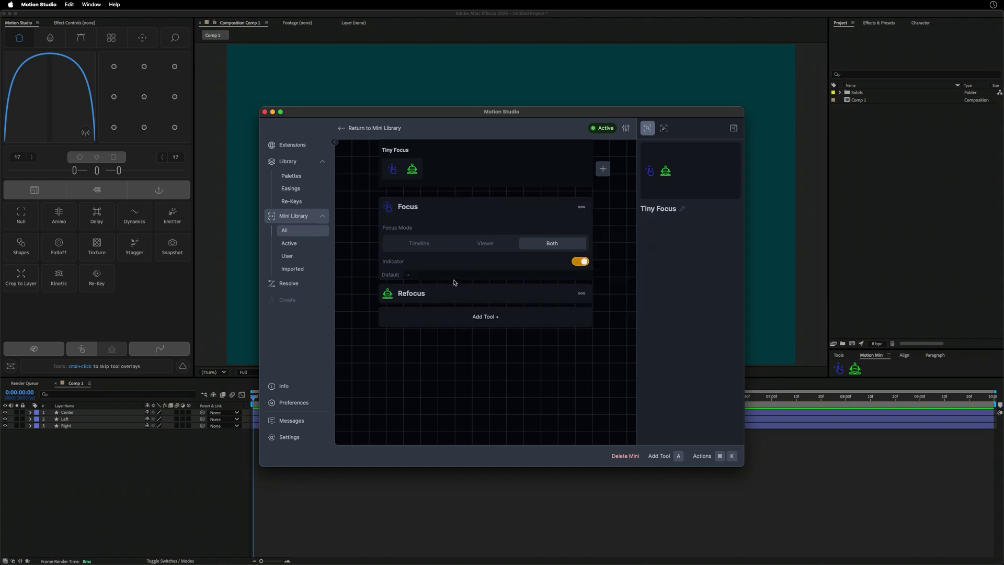
pyautogui.click(408, 275)
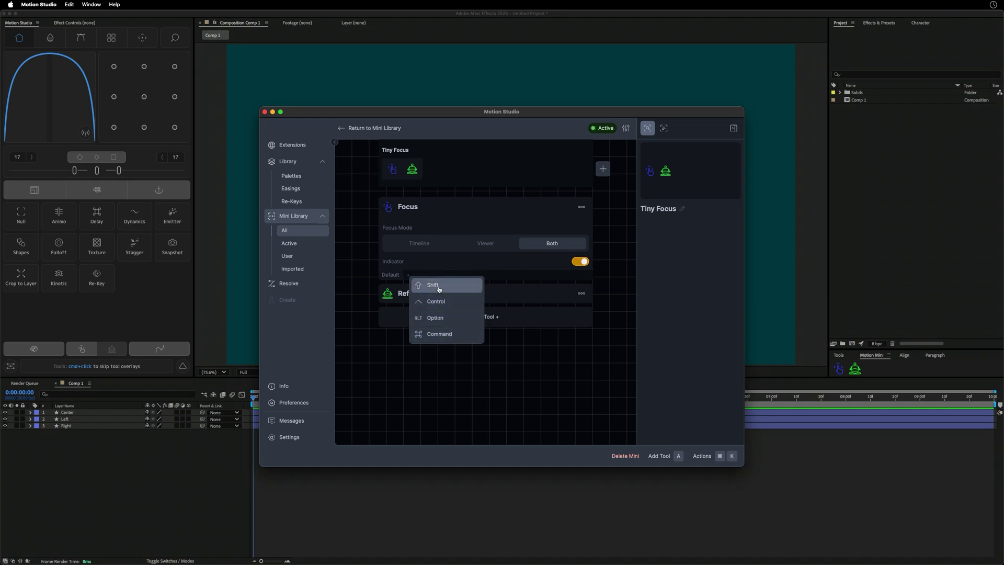
pyautogui.click(435, 334)
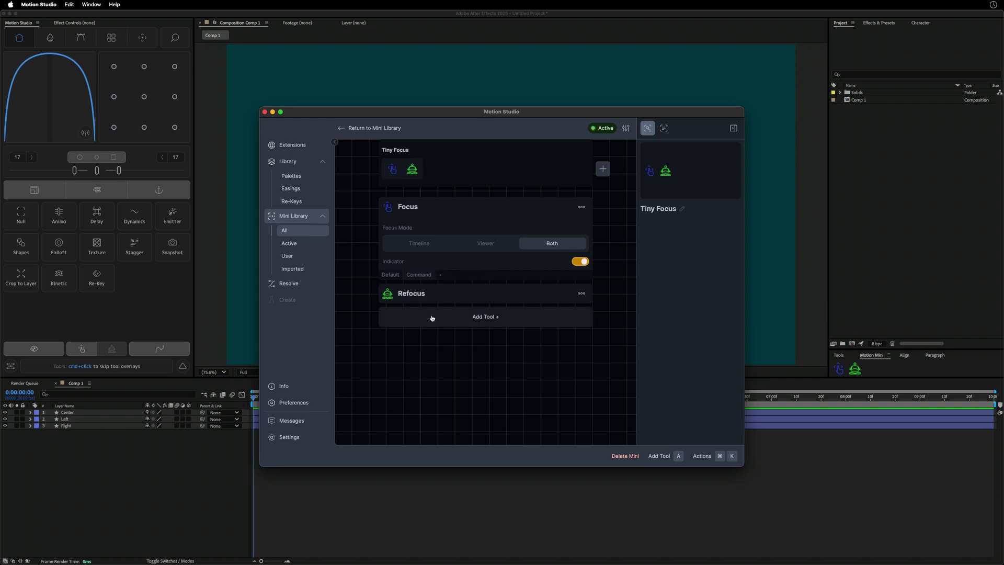
# Set the Focus tool's Command variant to Timeline mode with the indicator off, and compare it with the Default variant.
pyautogui.click(420, 245)
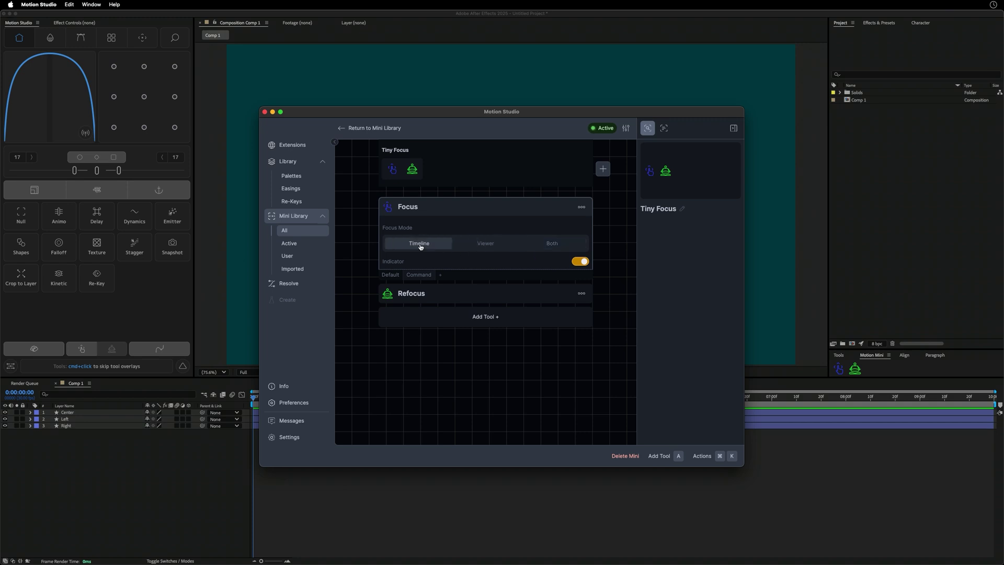
pyautogui.click(580, 262)
pyautogui.click(394, 276)
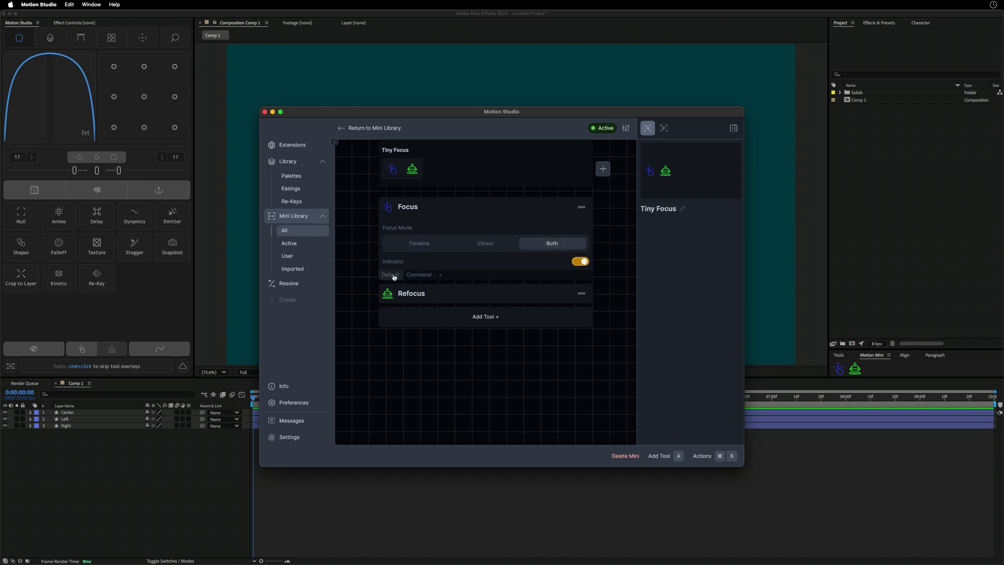
pyautogui.click(413, 278)
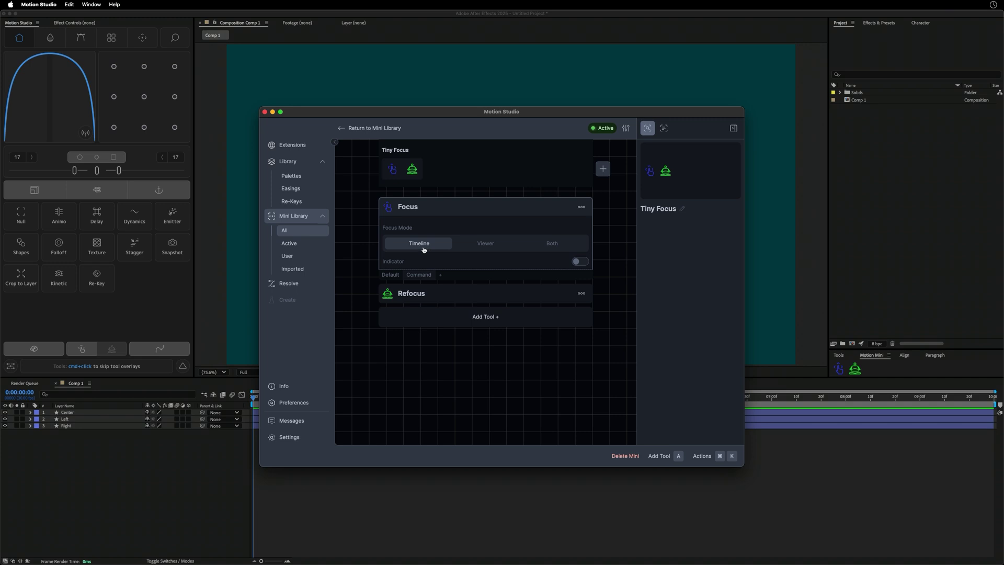
# Switch to After Effects and test the Focus tool's Default and Command variants on Comp 1, running Refocus after each.
pyautogui.click(476, 72)
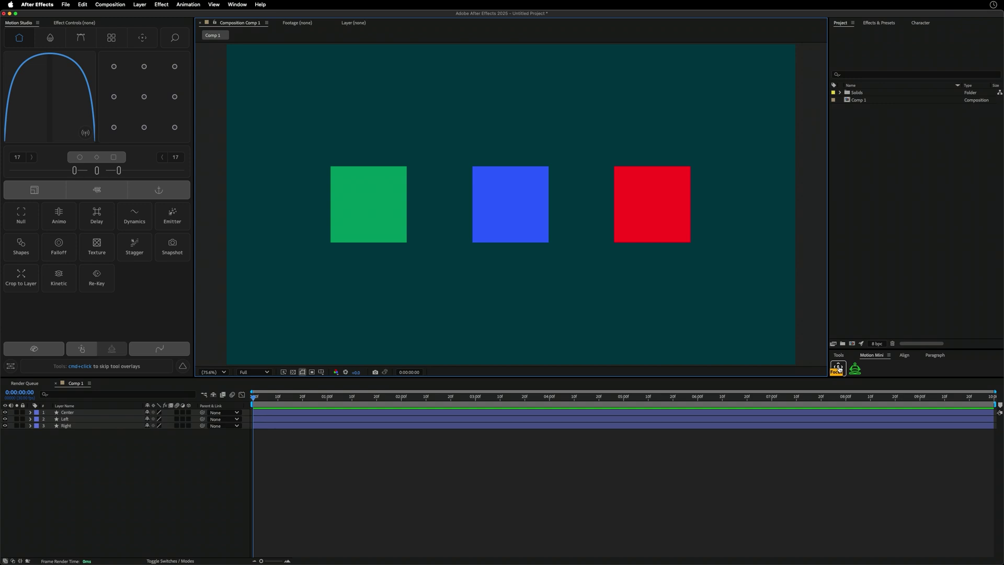
pyautogui.click(838, 369)
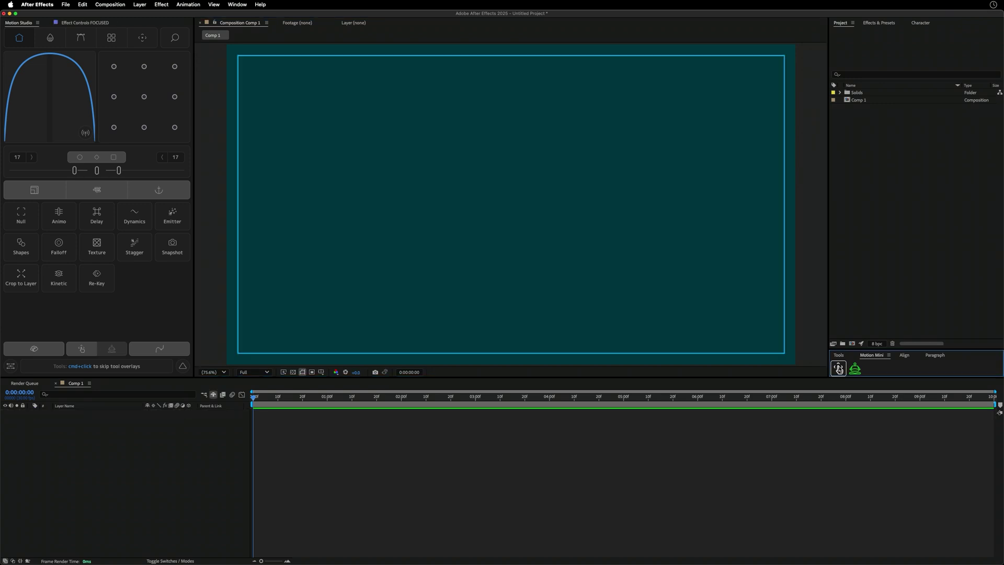
pyautogui.click(855, 369)
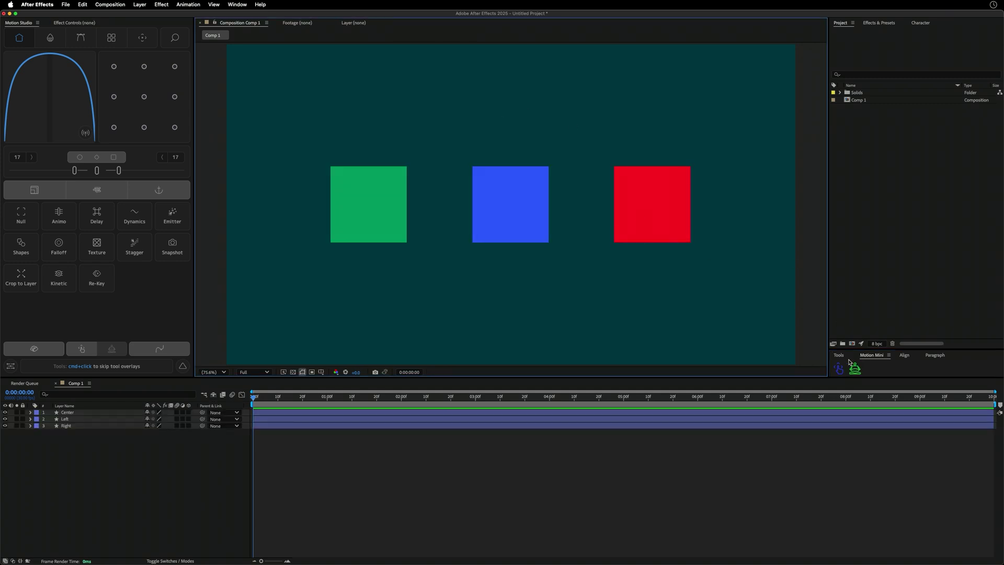
pyautogui.click(839, 369)
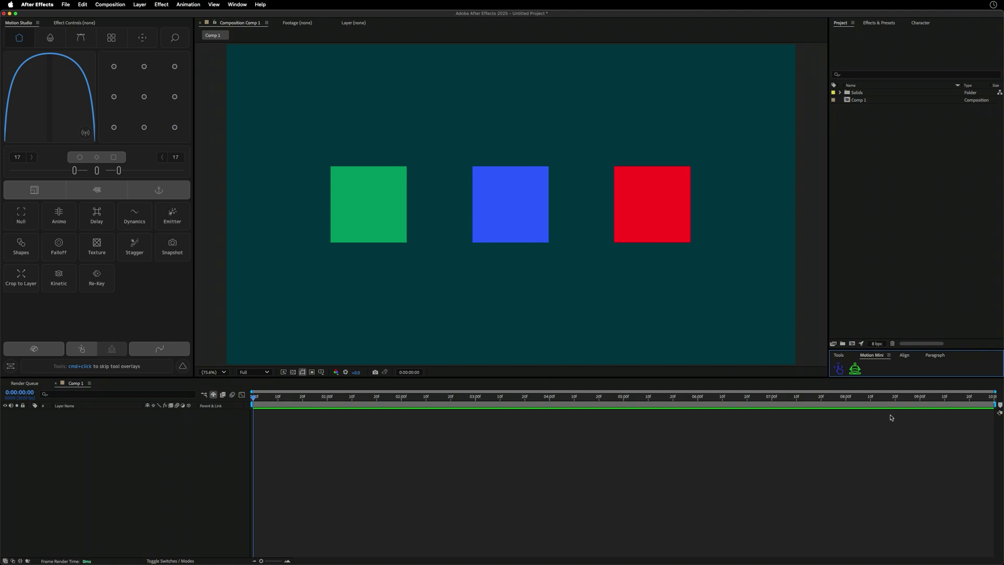
pyautogui.click(856, 370)
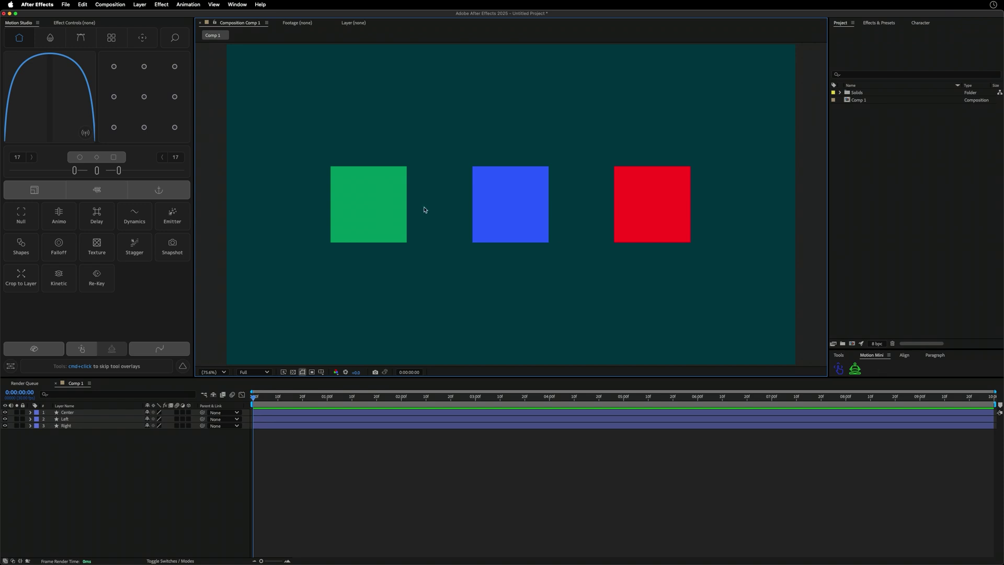
# Switch back to Motion Studio, browse the color, easing and re-key options, and add the Delay effect tool to the Tiny Focus mini.
pyautogui.press('super+space')
pyautogui.write('motion')
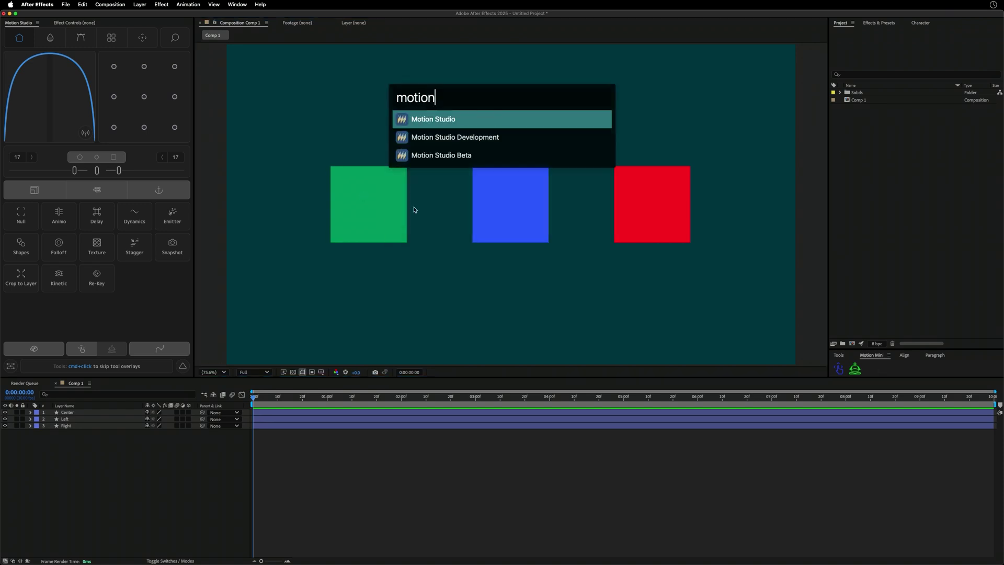
pyautogui.press('Return')
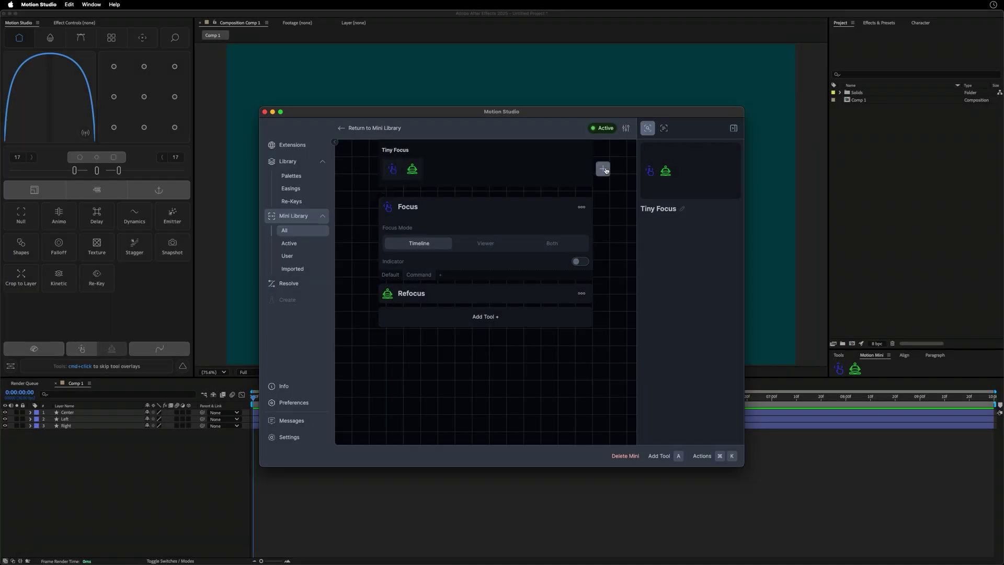
pyautogui.click(604, 170)
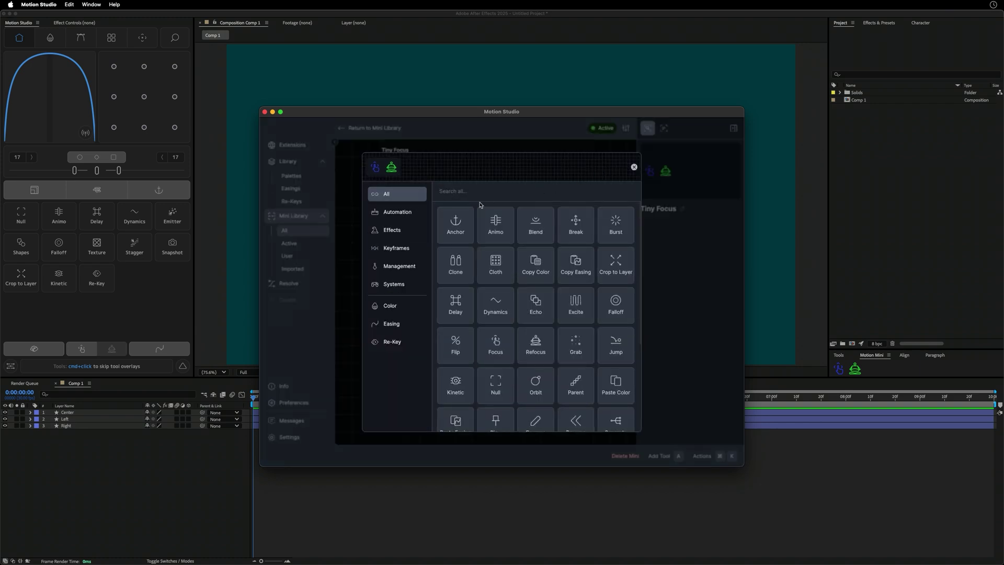
pyautogui.click(397, 307)
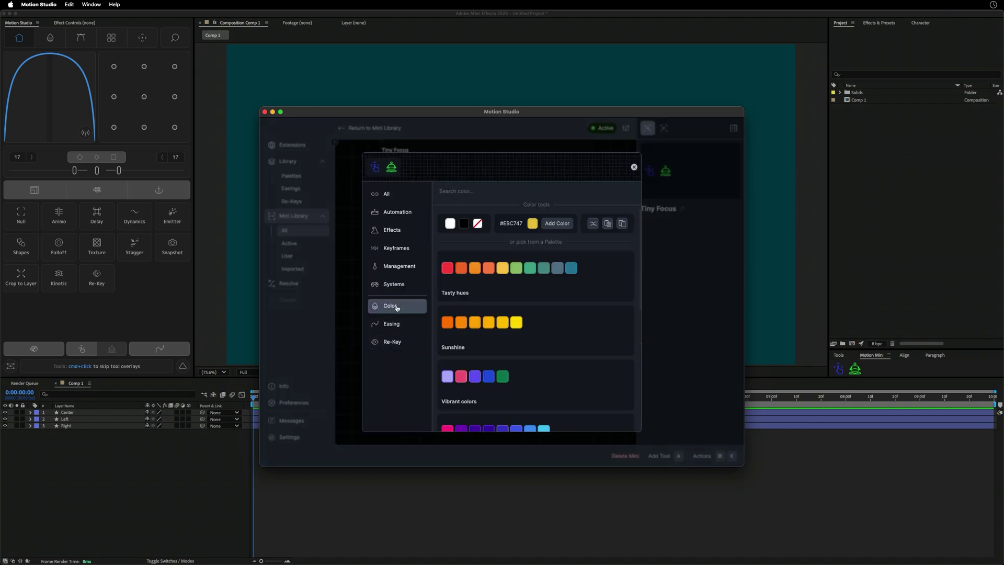
pyautogui.scroll(-5, 522, 239)
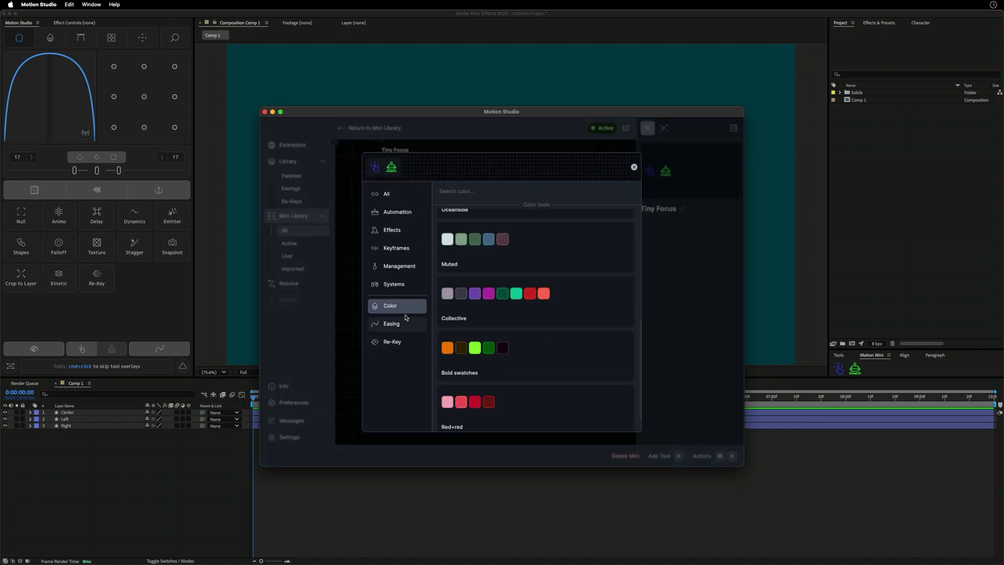
pyautogui.click(423, 324)
pyautogui.scroll(3, 456, 327)
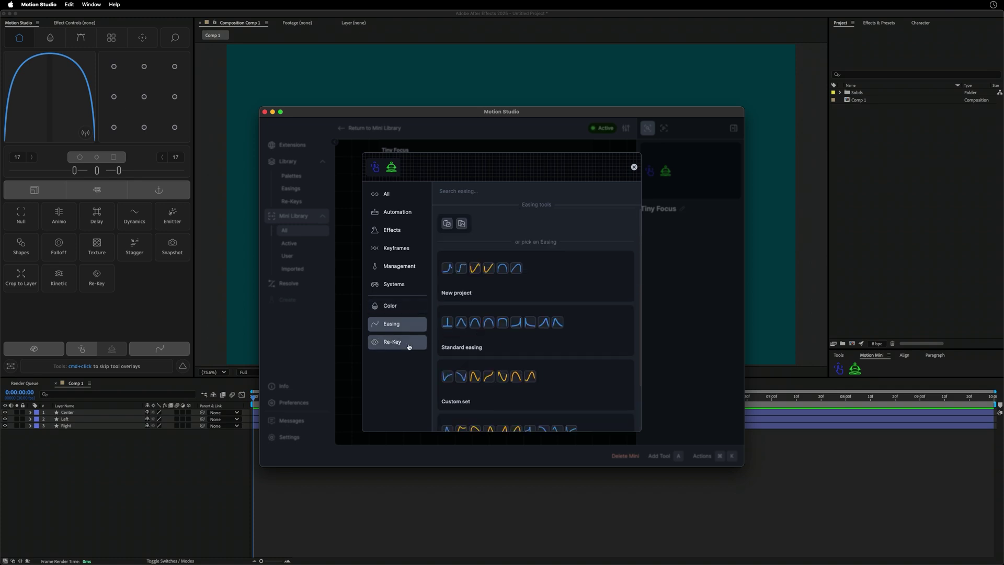
pyautogui.click(408, 342)
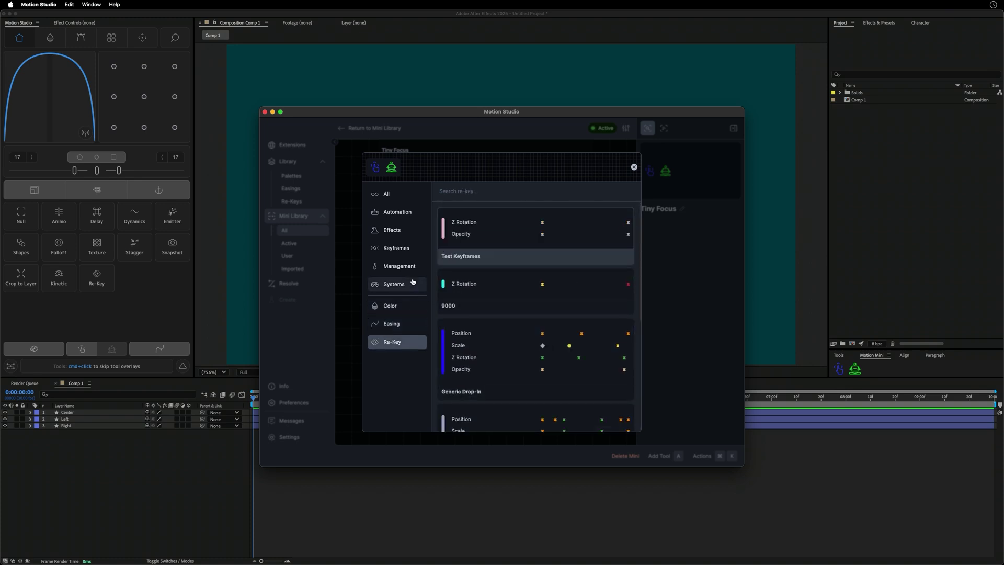
pyautogui.click(398, 230)
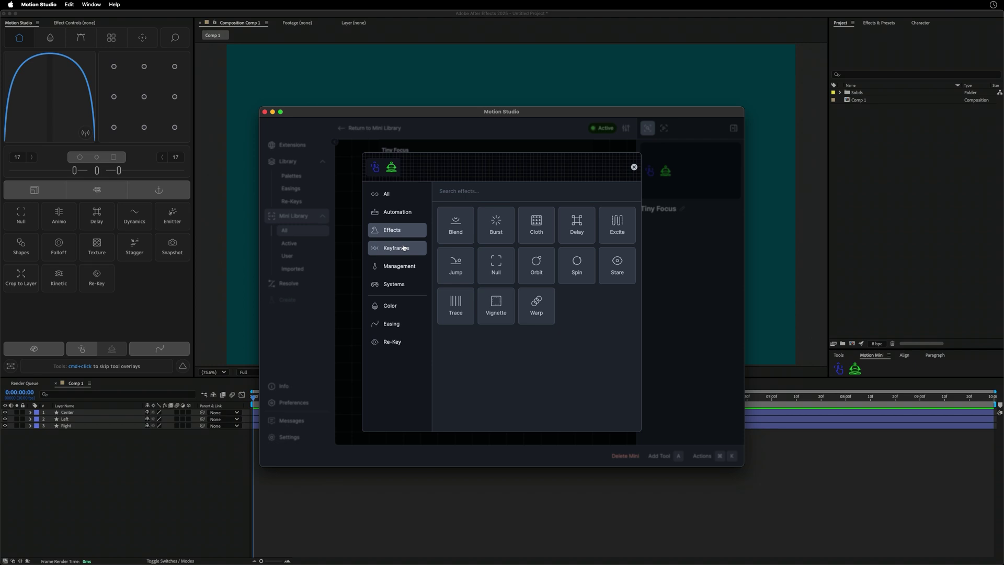
pyautogui.click(575, 212)
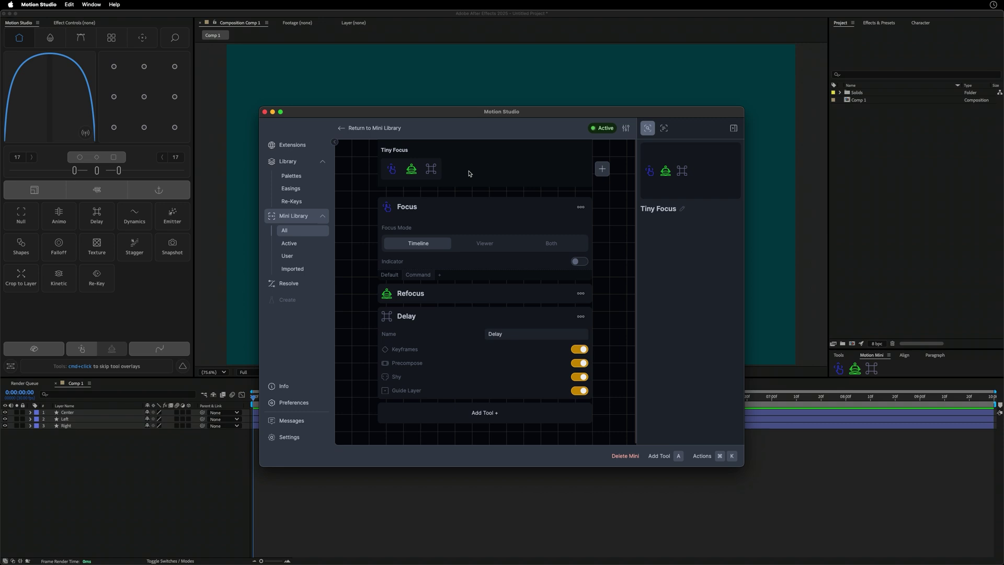
# Turn off Keyframes, Precompose, Shy and Guide Layer for the Delay tool.
pyautogui.click(431, 168)
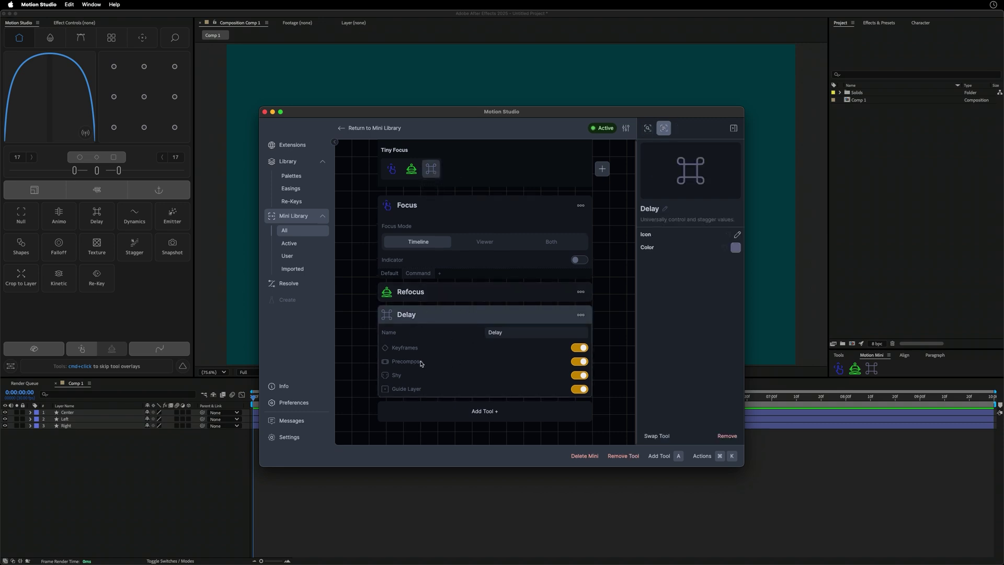
pyautogui.click(588, 363)
pyautogui.click(575, 375)
pyautogui.click(577, 389)
pyautogui.click(578, 348)
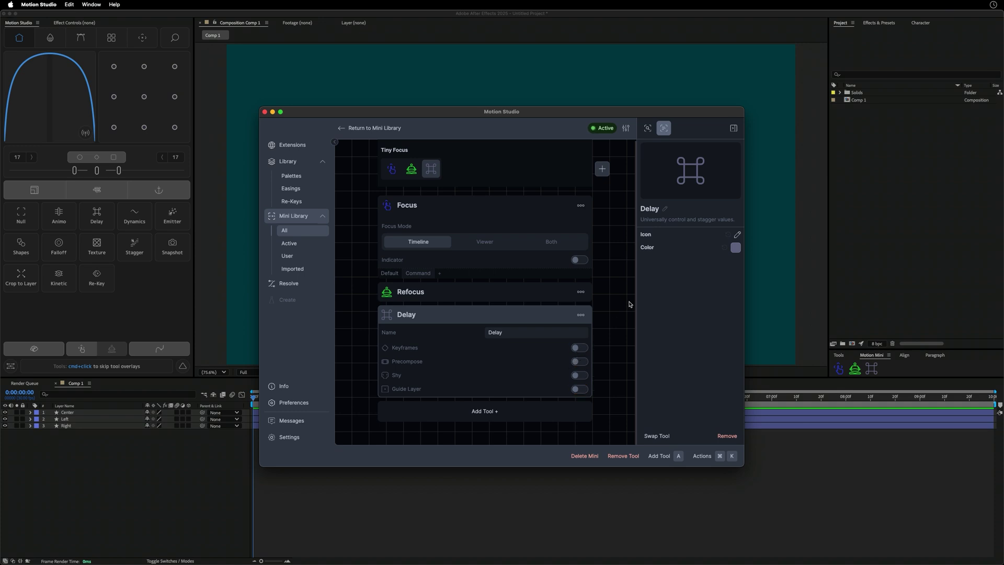
# Rename the Delay tool as The Special.
pyautogui.click(642, 210)
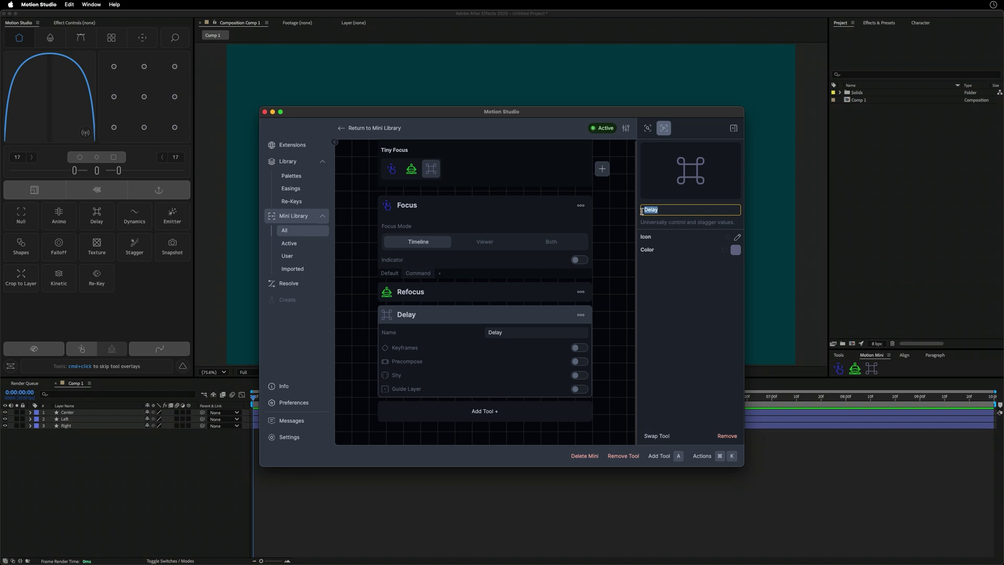
pyautogui.write('The Special')
pyautogui.press('Return')
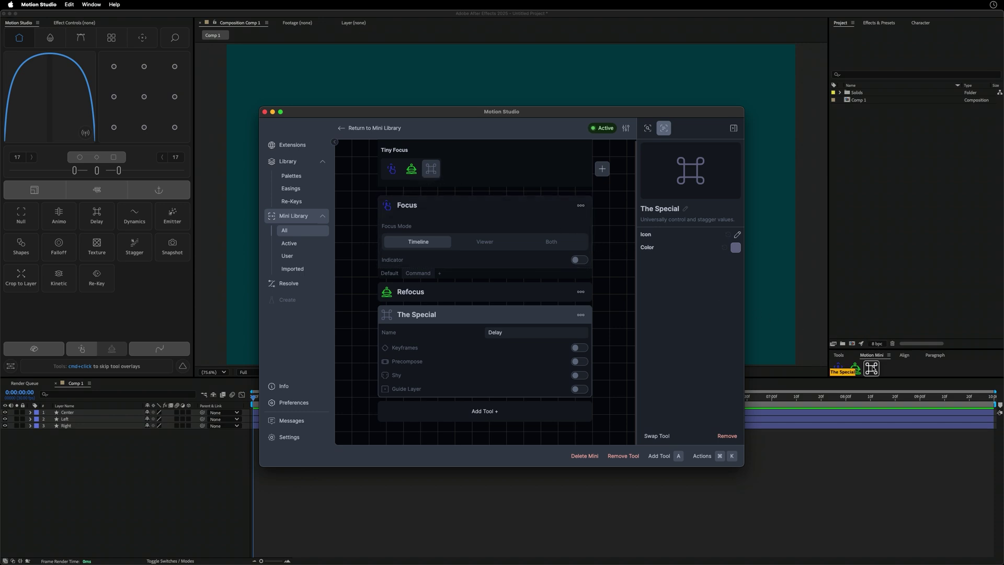
# Search the icon library for special and robot, and assign the robot arm icon to The Special.
pyautogui.click(738, 235)
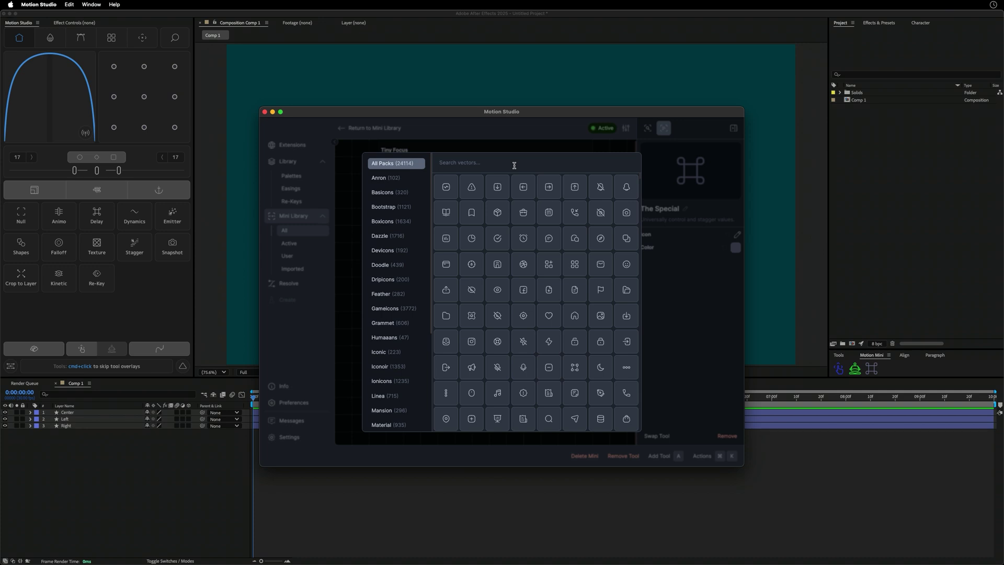
pyautogui.write('special')
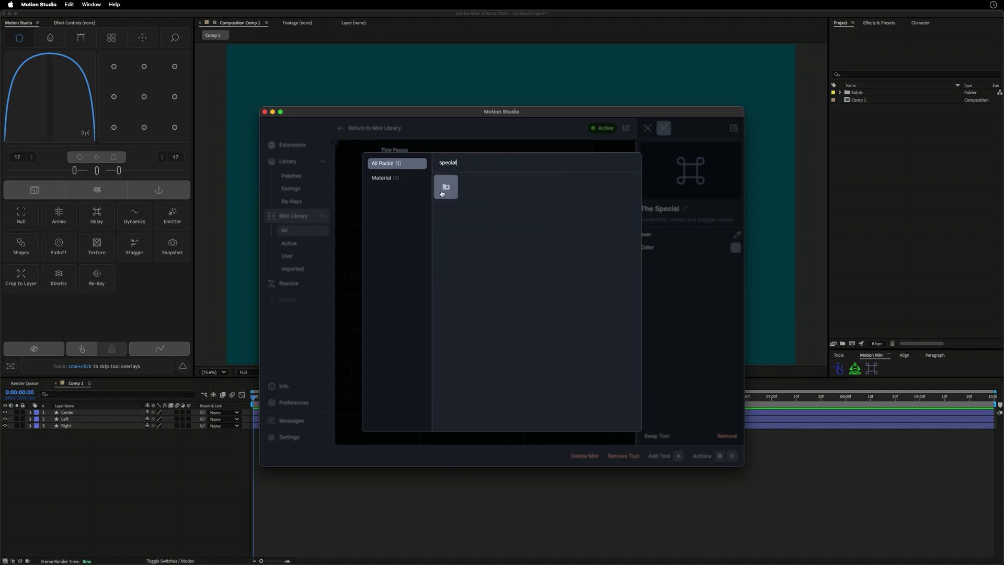
pyautogui.press('super+a')
pyautogui.write('roboto')
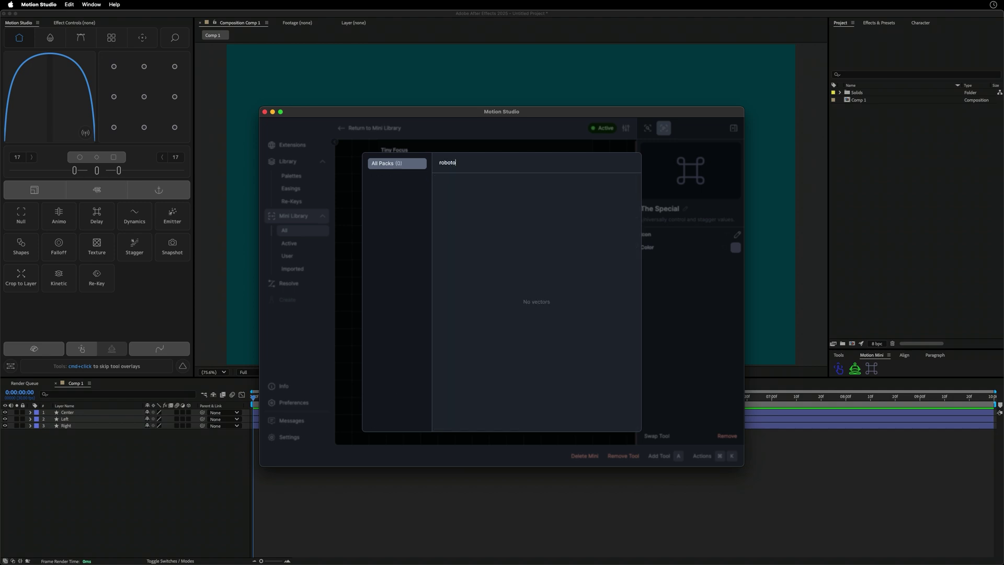
pyautogui.press('BackSpace')
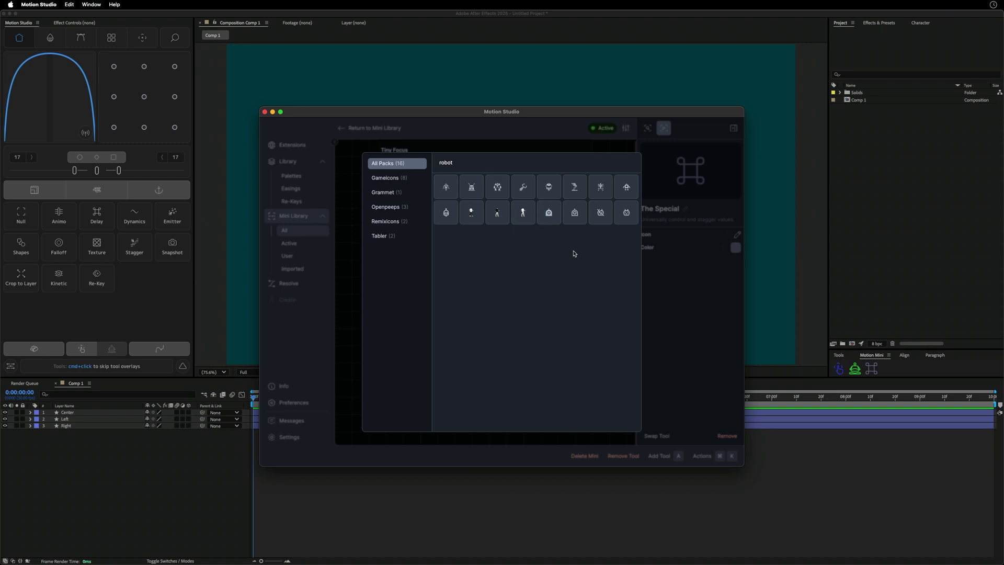
pyautogui.click(578, 197)
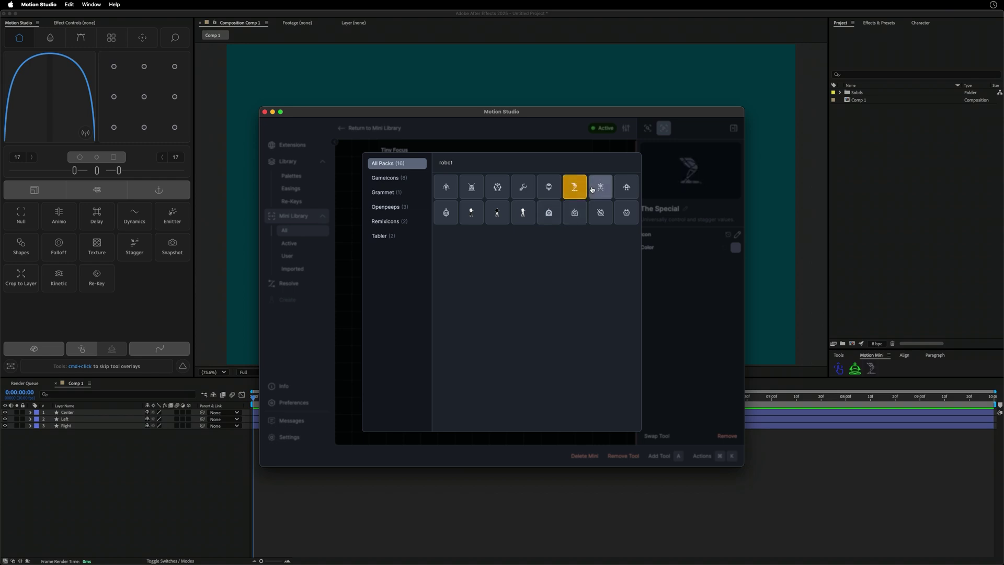
pyautogui.click(587, 149)
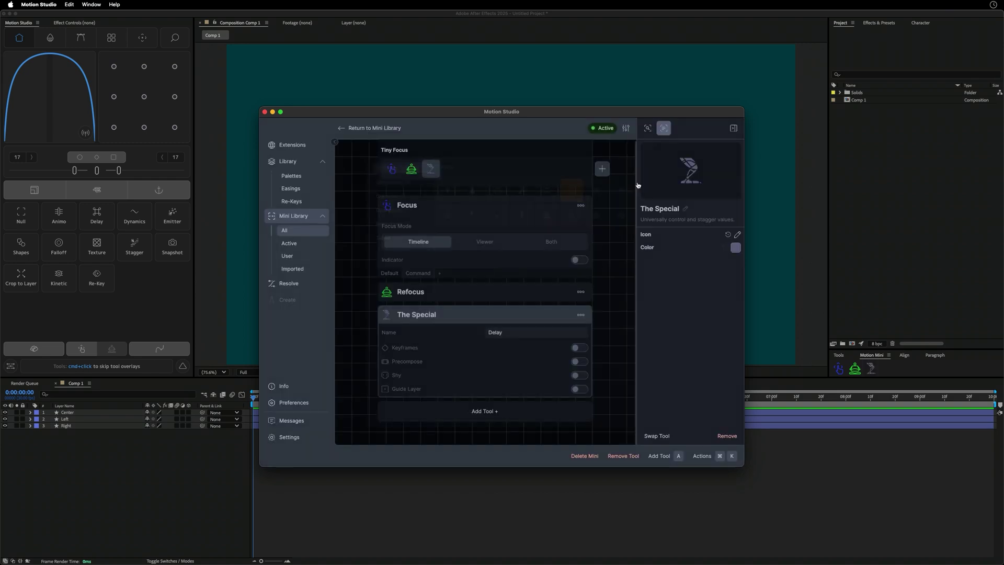
# Set the icon color of The Special to pale lavender, CACDE3.
pyautogui.click(736, 248)
pyautogui.moveTo(699, 266); pyautogui.dragTo(665, 262)
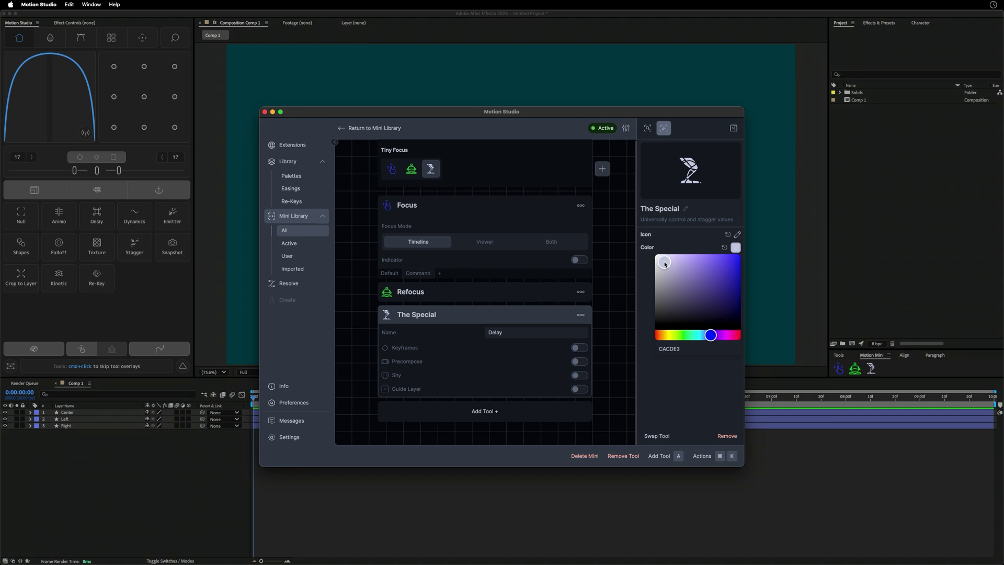
pyautogui.click(680, 430)
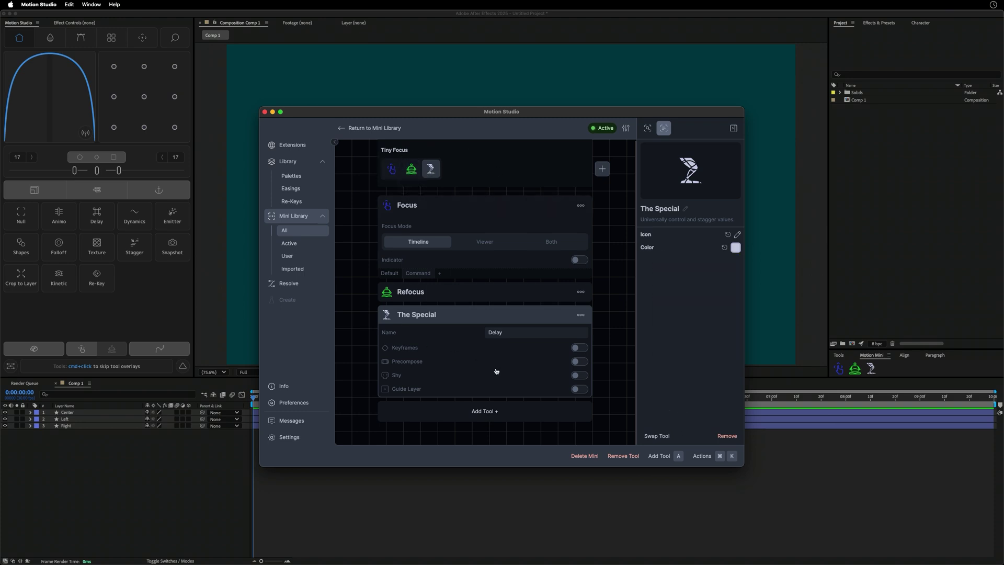
# Add modifier keys to The Special tool and create a Command variant for it.
pyautogui.click(581, 315)
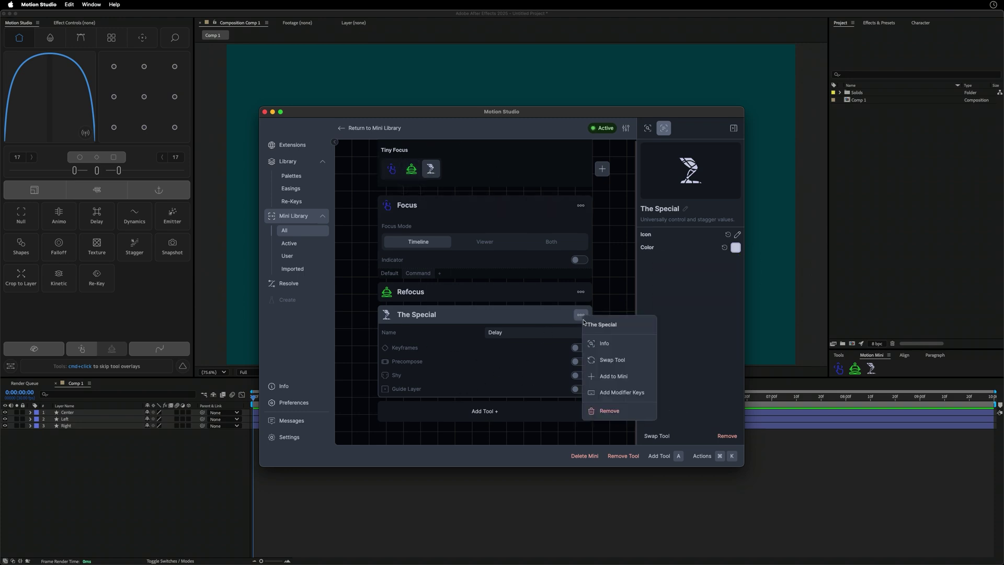
pyautogui.click(618, 392)
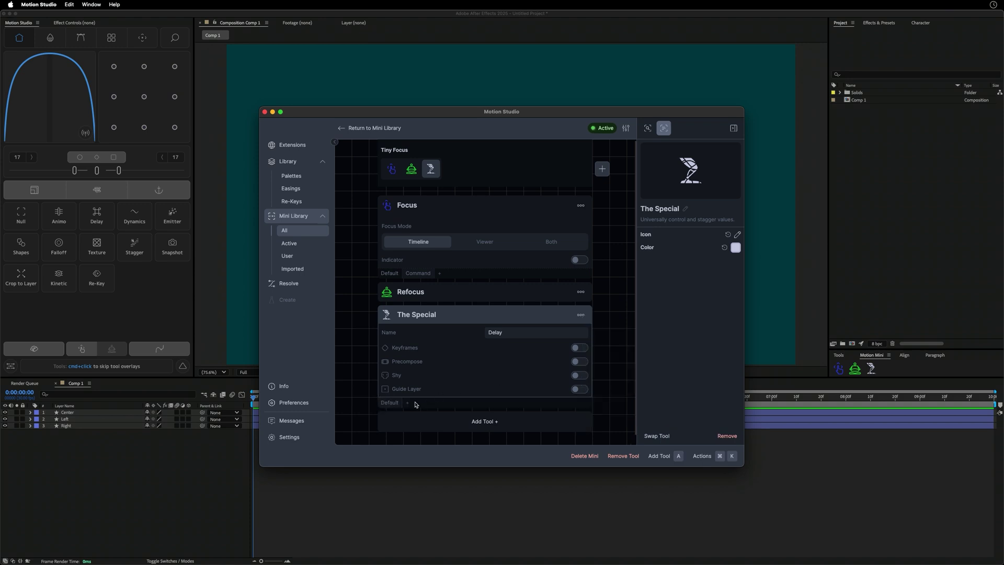
pyautogui.click(407, 402)
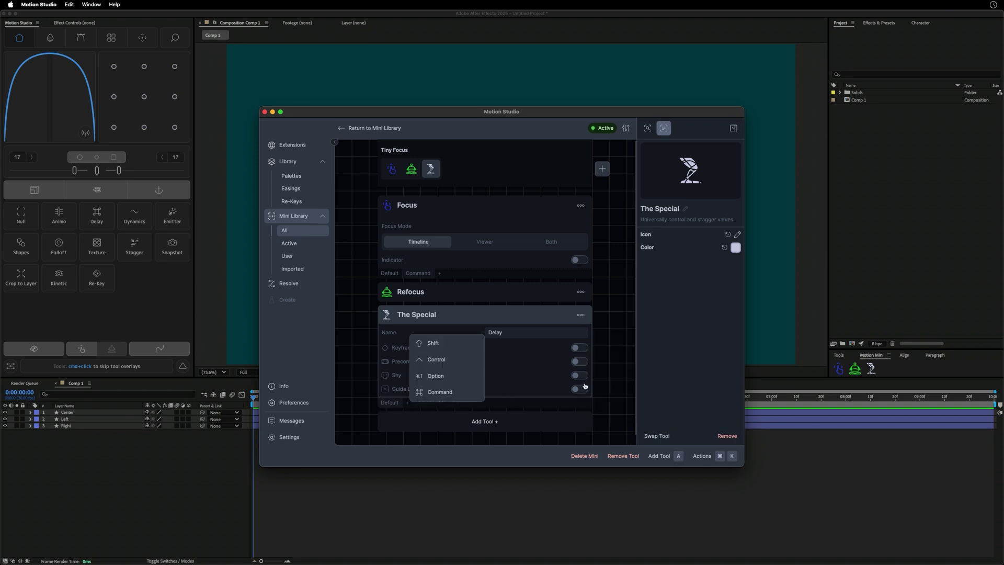
pyautogui.click(462, 395)
# Turn on Guide Layer and Shy for The Special's Command variant, and compare it with the Default variant.
pyautogui.click(579, 389)
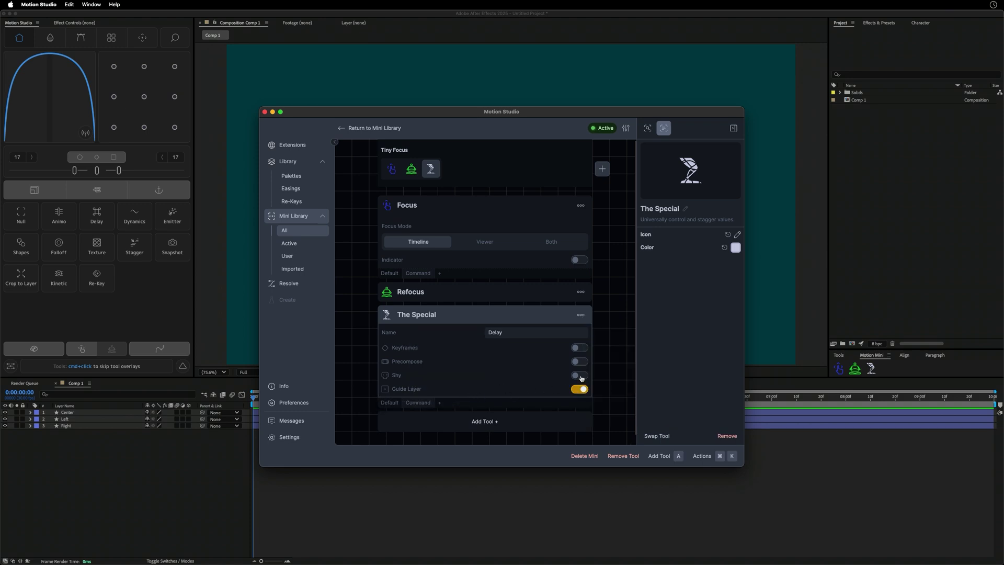
pyautogui.click(580, 375)
pyautogui.click(390, 402)
pyautogui.click(418, 403)
pyautogui.click(463, 67)
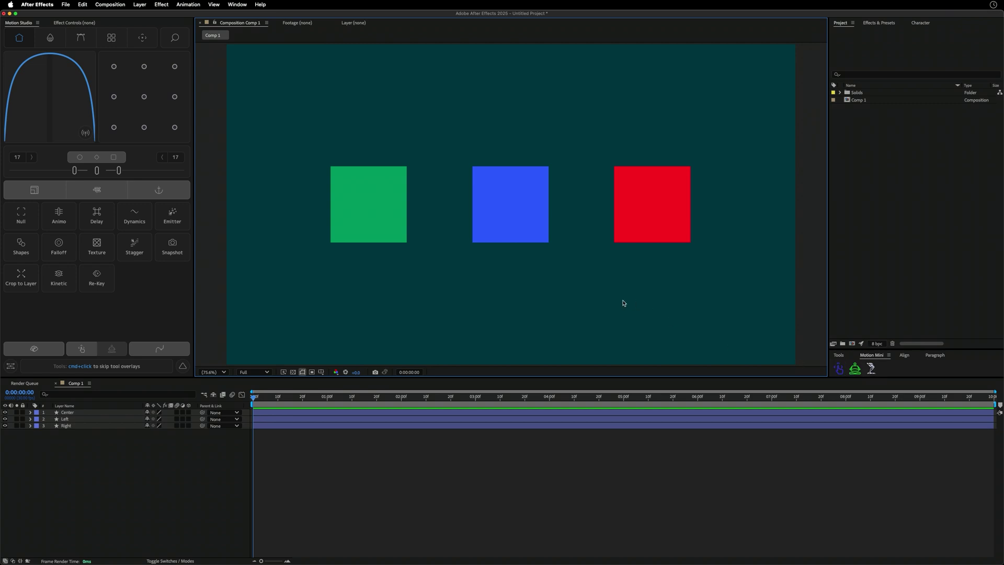
# Switch to the Motion Studio app, return to the Mini Library and set Labeling as the active mini.
pyautogui.press('super+shift+m')
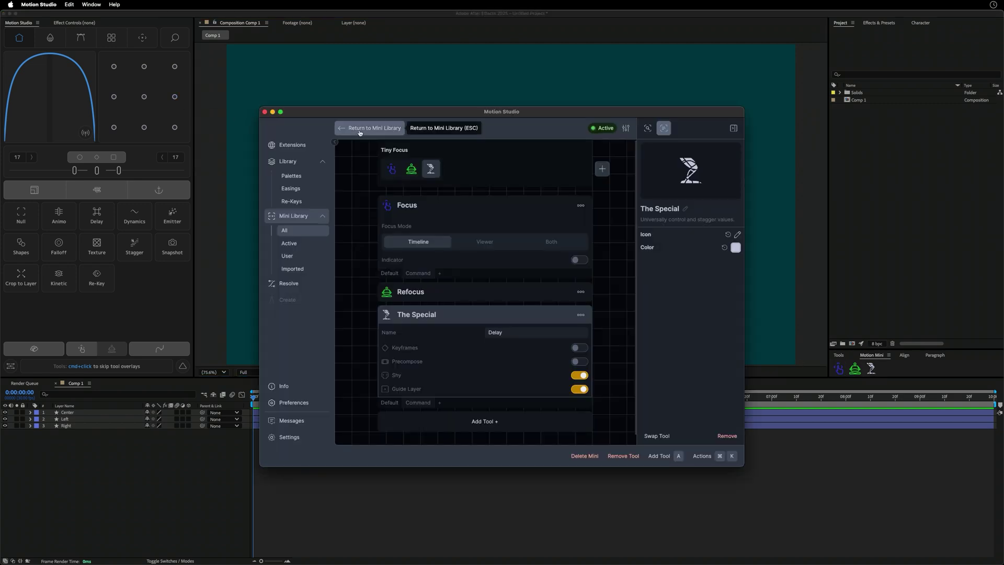
pyautogui.click(360, 130)
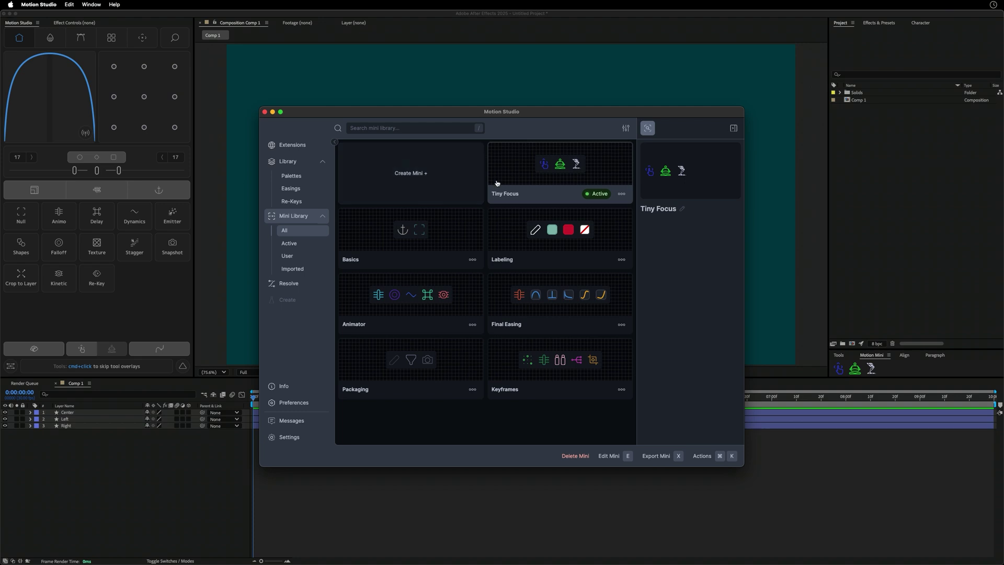
pyautogui.click(504, 238)
pyautogui.rightClick(503, 236)
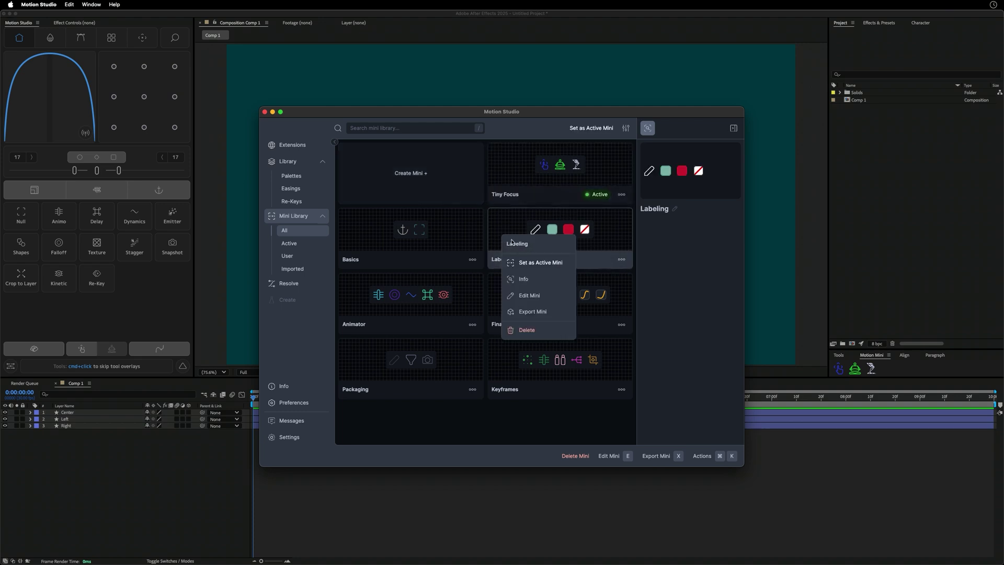
pyautogui.click(526, 264)
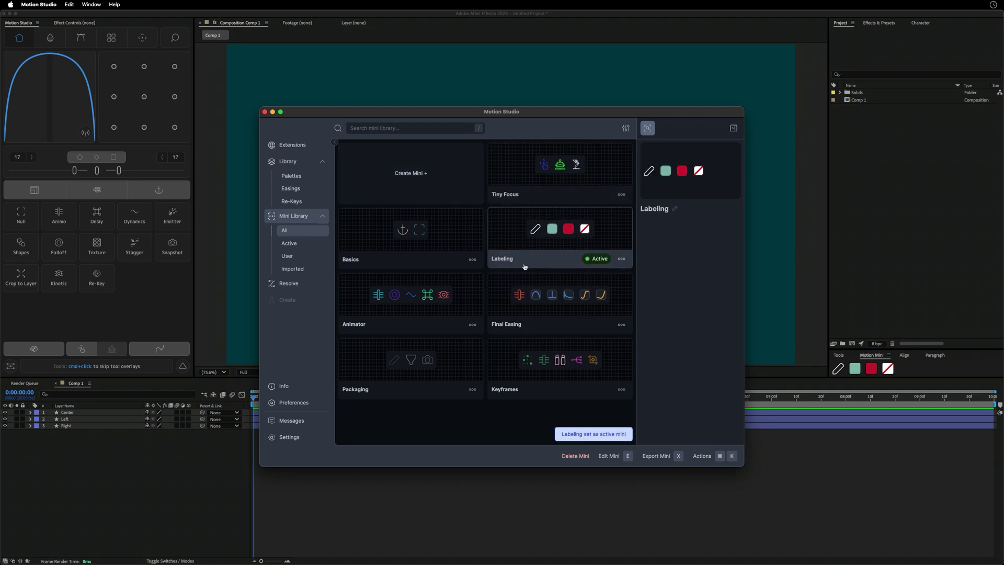
pyautogui.click(492, 94)
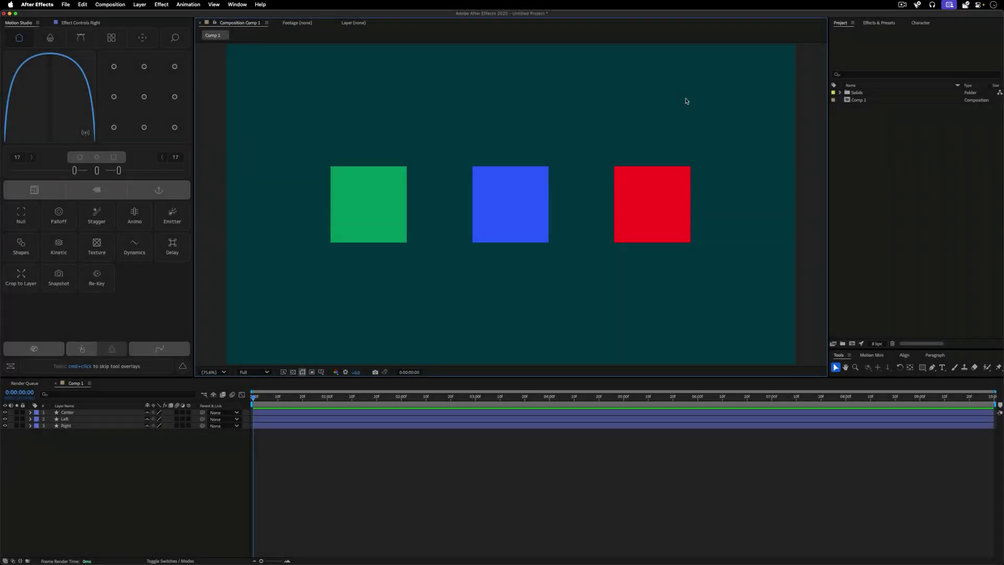
# Check which New tools are pinned in the Motion Studio extension and rearrange the pinned tools in the home grid.
pyautogui.click(154, 303)
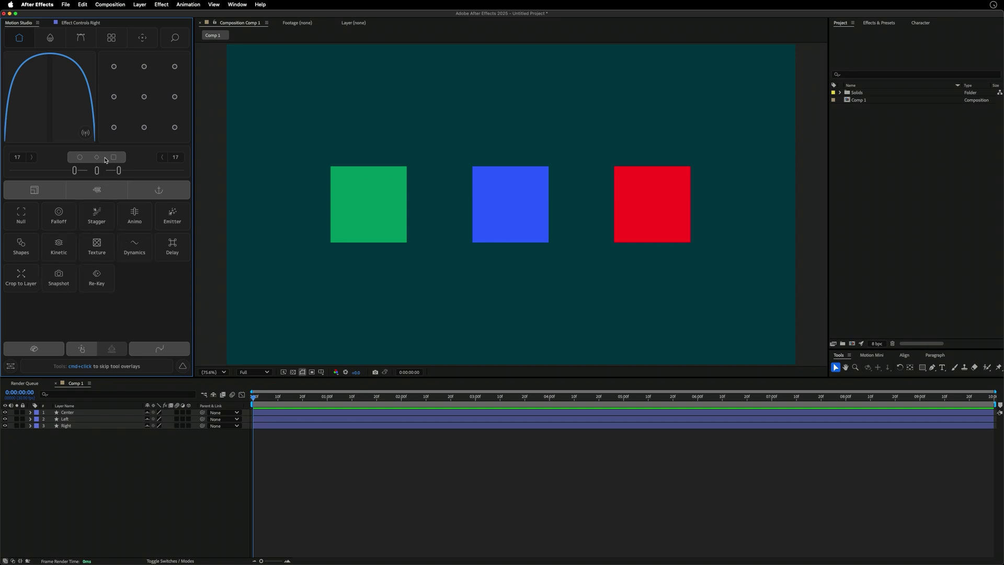
pyautogui.click(112, 38)
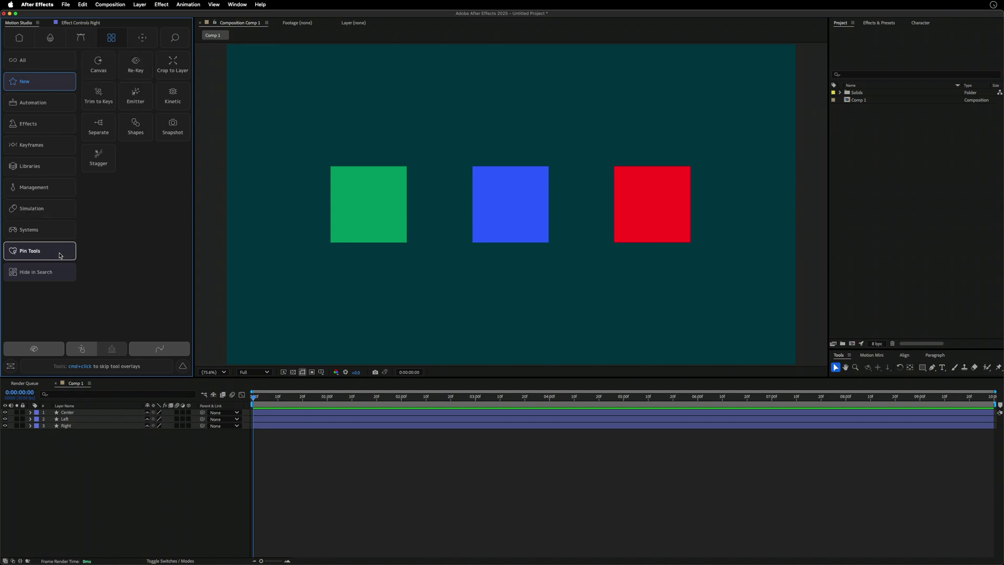
pyautogui.click(60, 254)
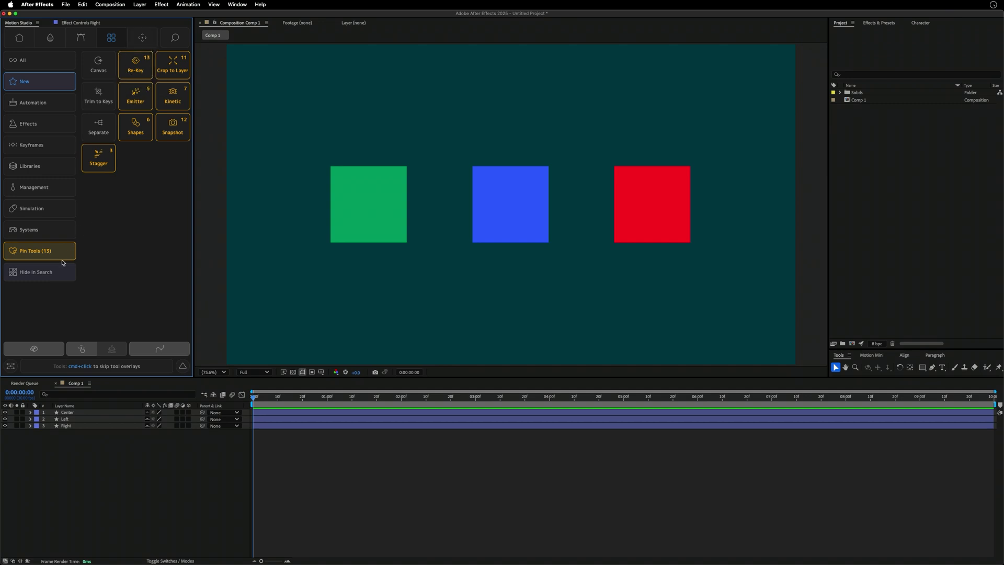
pyautogui.click(61, 256)
pyautogui.click(19, 37)
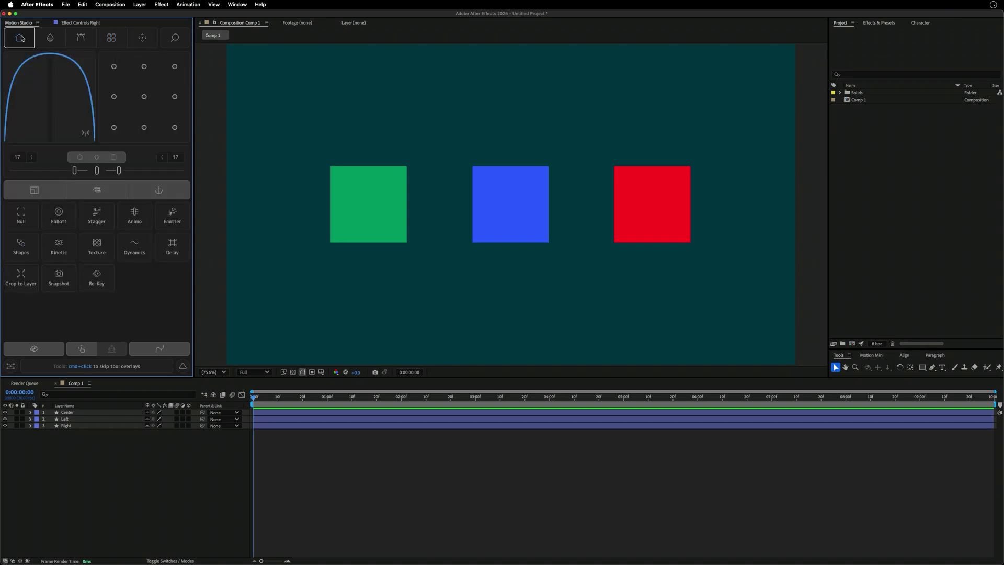
pyautogui.moveTo(91, 280)
pyautogui.mouseDown()
pyautogui.moveTo(131, 230)
pyautogui.moveTo(141, 291)
pyautogui.moveTo(110, 282)
pyautogui.mouseUp()
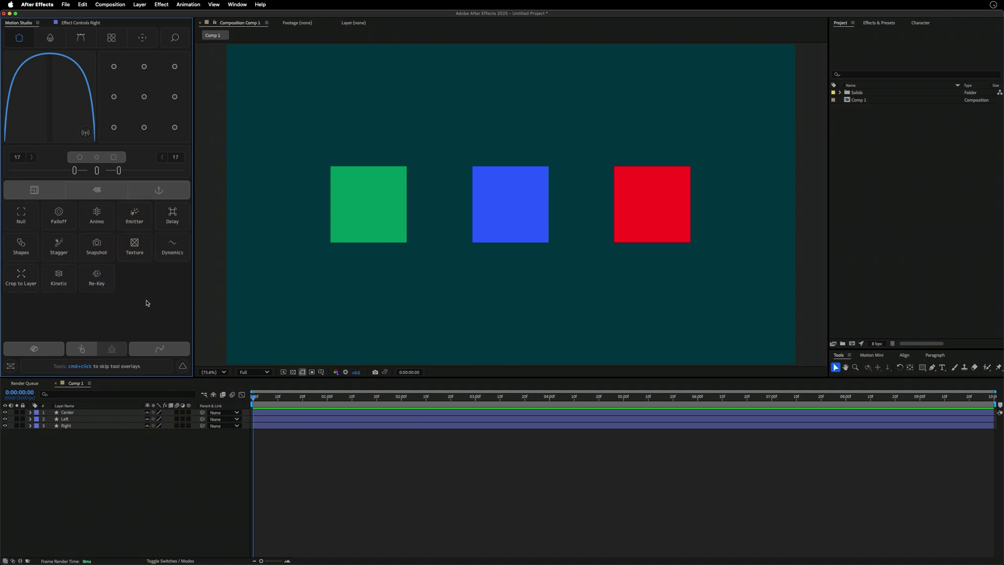
# Reveal the Center layer's keyframed properties and preview its animation.
pyautogui.moveTo(116, 492); pyautogui.dragTo(60, 407)
pyautogui.press('u')
pyautogui.click(130, 523)
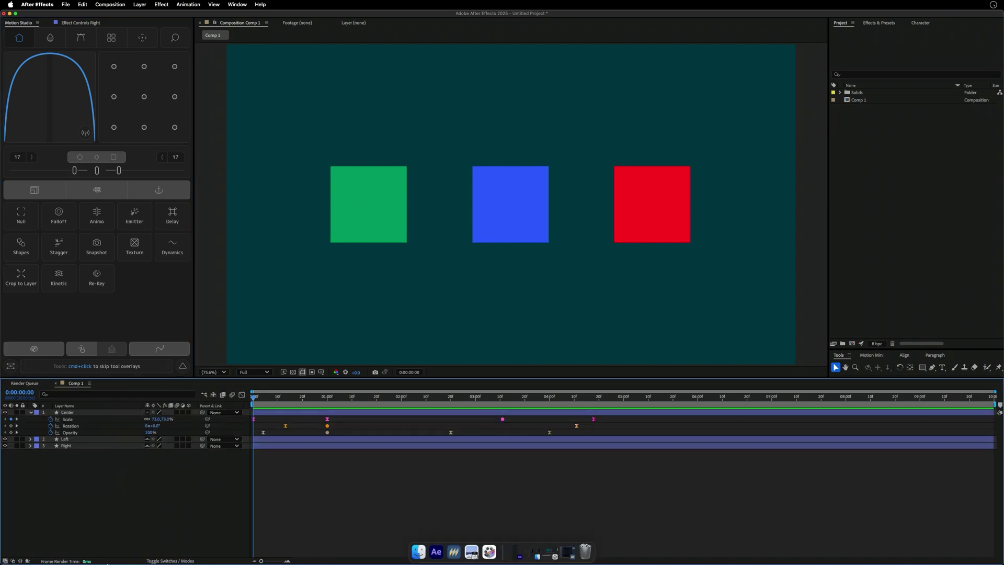
pyautogui.press('space')
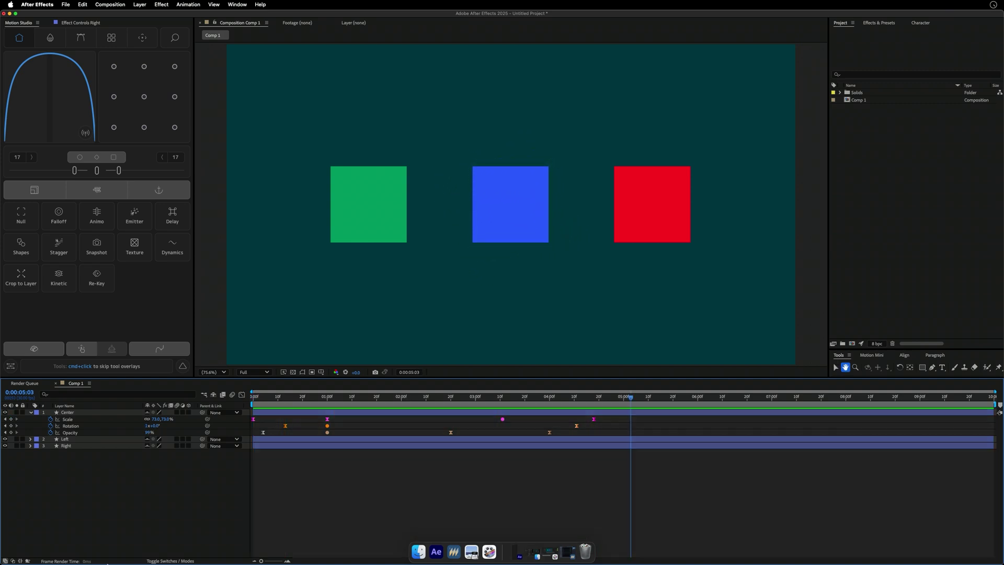
pyautogui.press('space')
# Create a Re-Key named SAMPLE from all of the Center layer's Scale, Rotation and Opacity keyframes.
pyautogui.moveTo(684, 481); pyautogui.dragTo(331, 413)
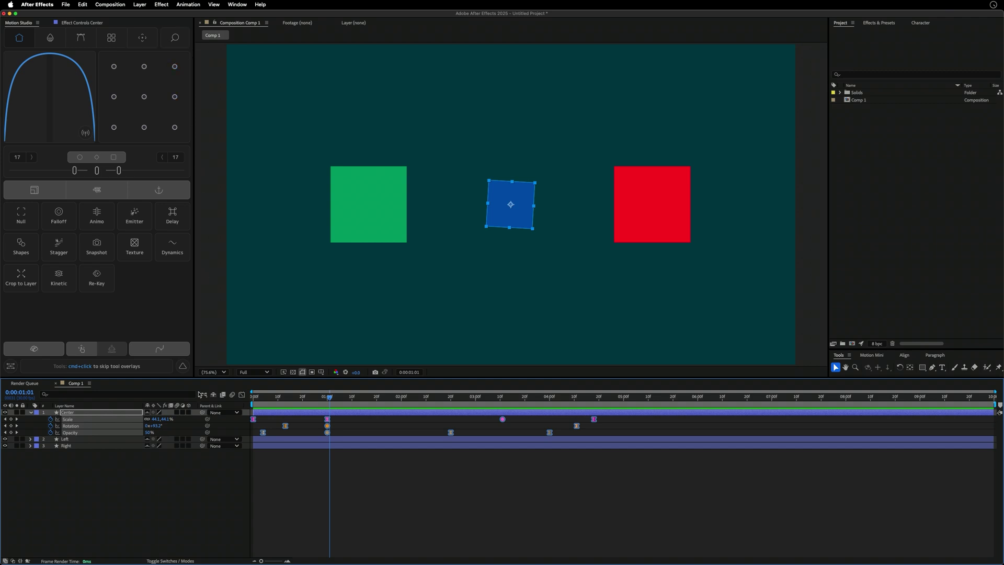
pyautogui.click(176, 511)
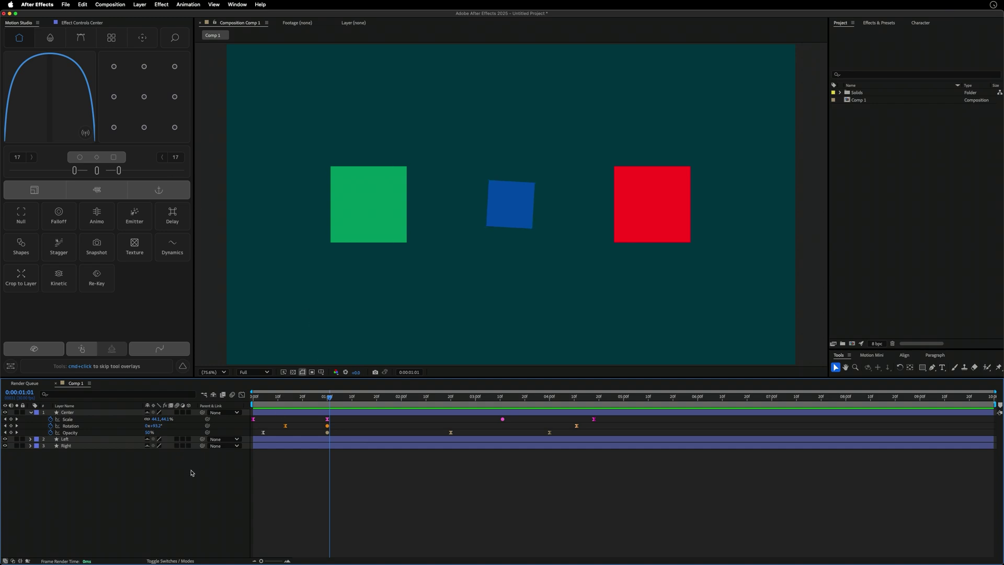
pyautogui.moveTo(656, 509); pyautogui.dragTo(225, 408)
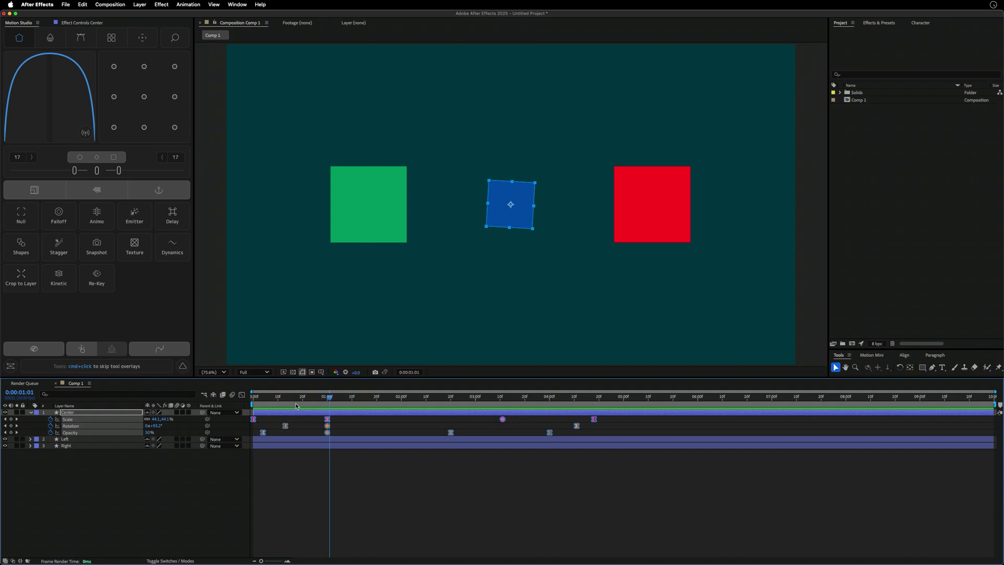
pyautogui.click(100, 277)
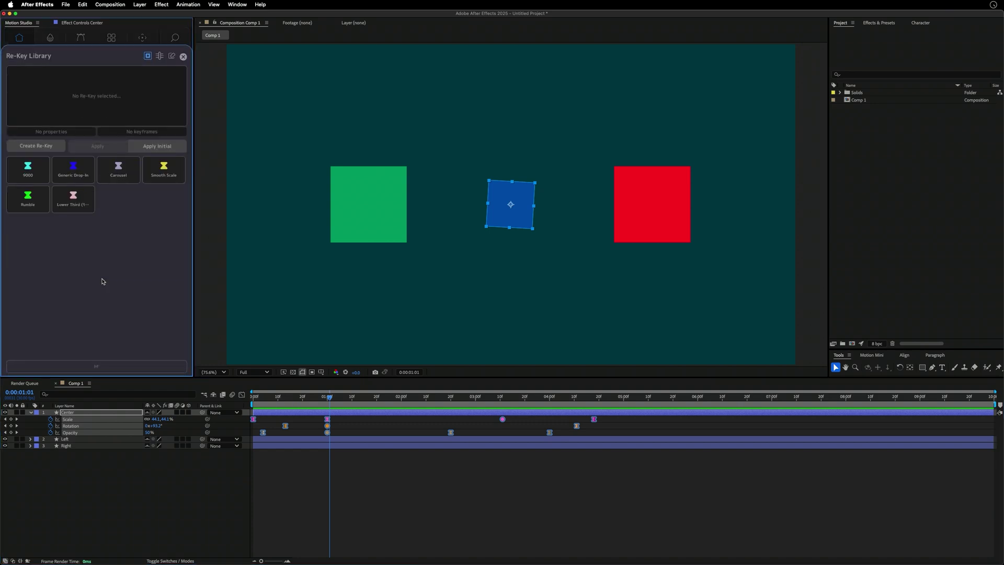
pyautogui.click(22, 148)
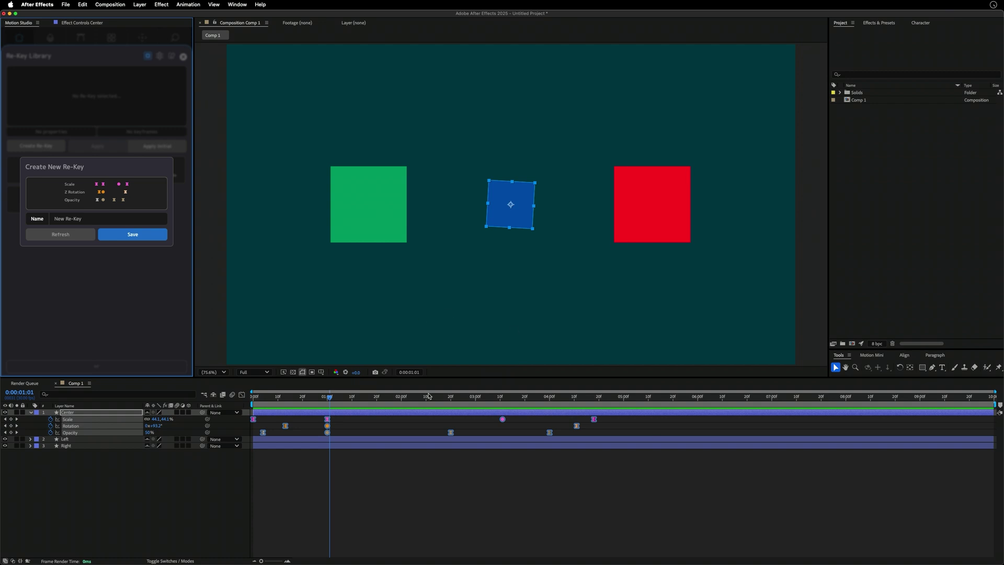
pyautogui.tripleClick(115, 220)
pyautogui.write('SAMPLE')
pyautogui.click(112, 236)
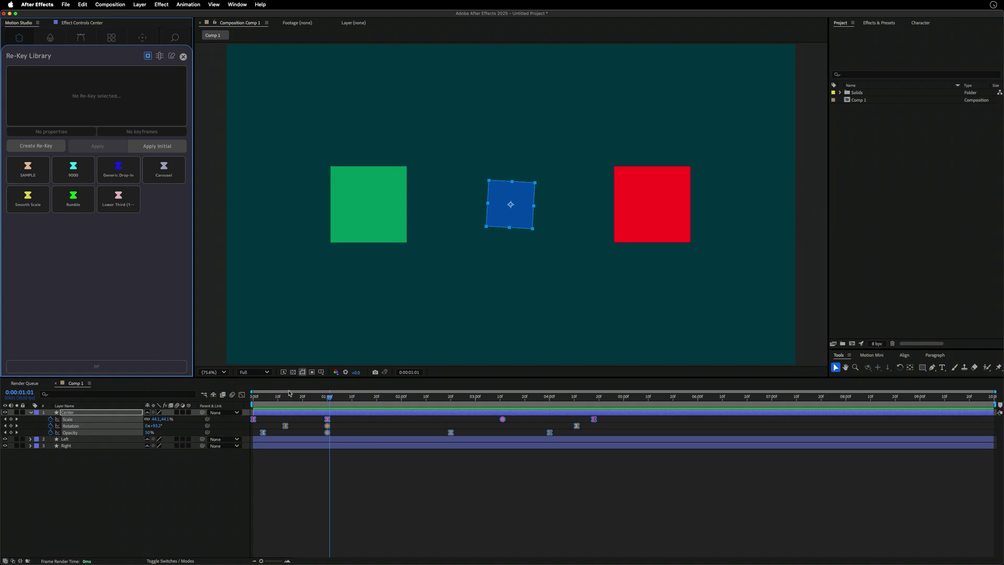
# Apply the SAMPLE Re-Key to the Left and Right layers at the start of the composition.
pyautogui.click(166, 514)
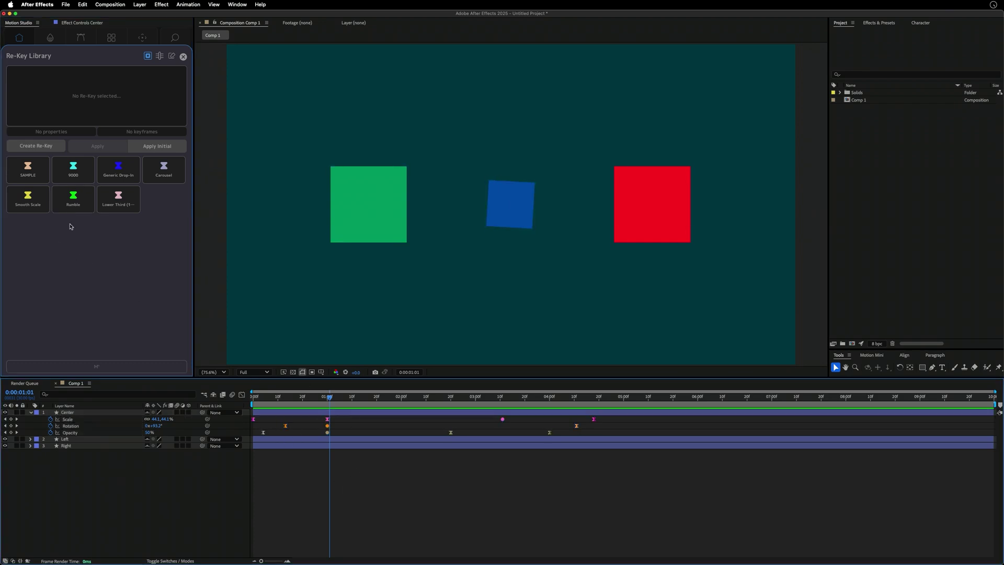
pyautogui.click(42, 178)
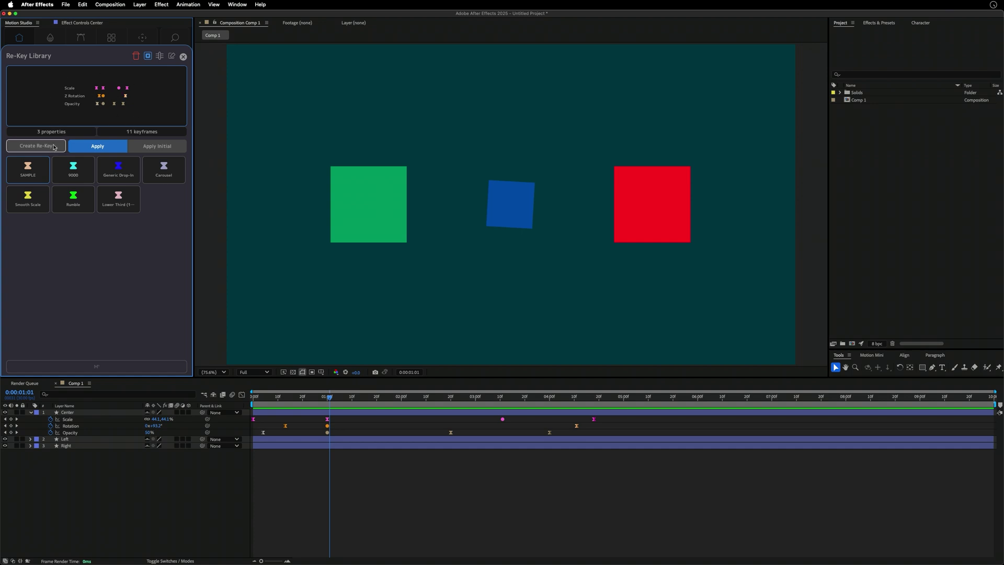
pyautogui.click(104, 505)
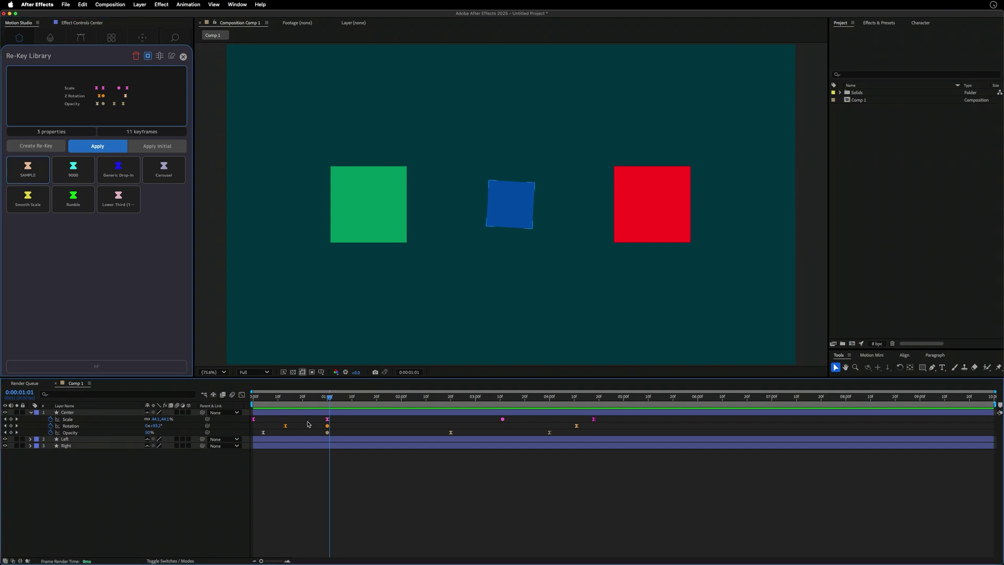
pyautogui.moveTo(93, 474); pyautogui.dragTo(73, 439)
pyautogui.moveTo(276, 404); pyautogui.dragTo(317, 406)
pyautogui.press('Home')
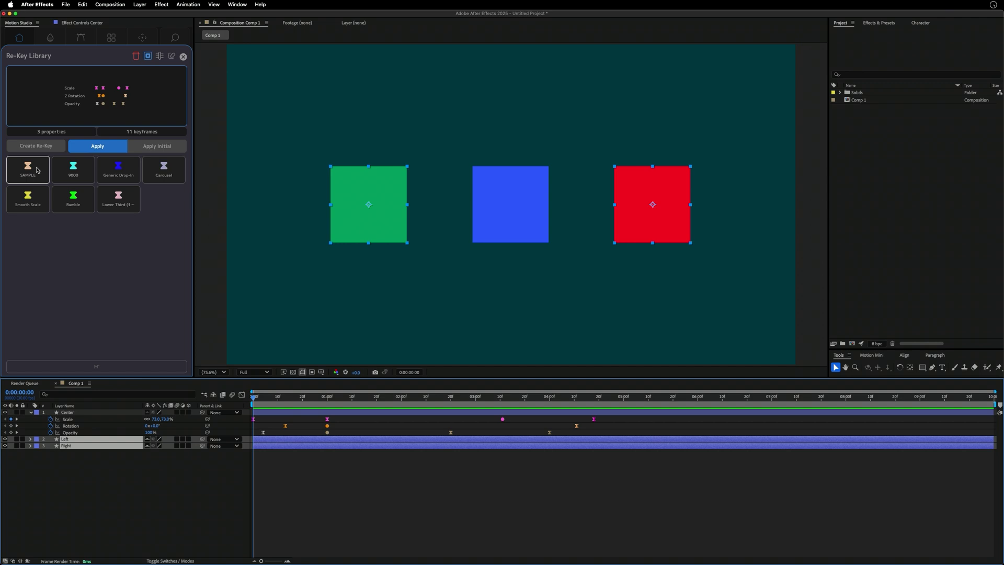
pyautogui.click(94, 148)
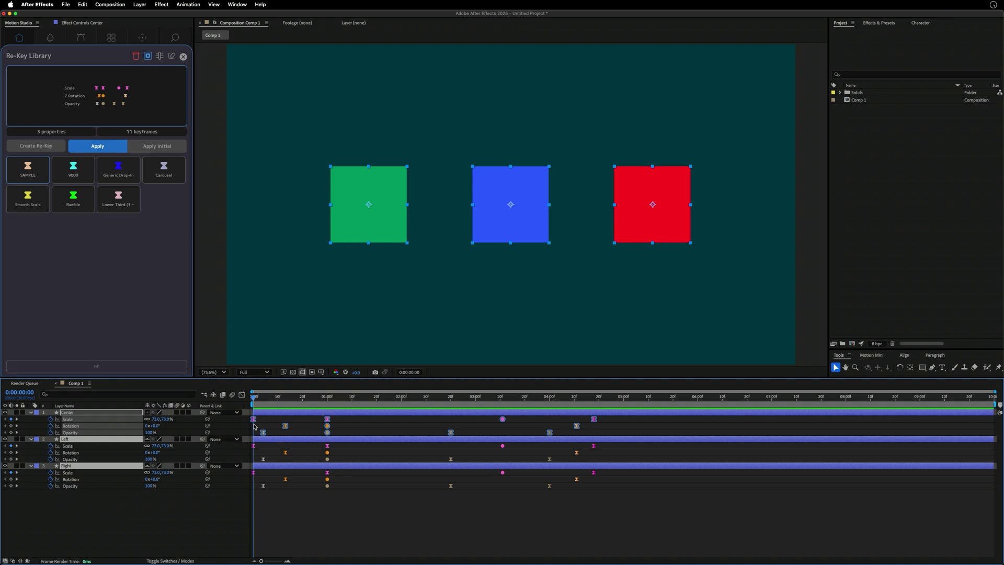
# Try applying SAMPLE to the Left and Right layers at 0:00:01:27, and undo it.
pyautogui.press('space')
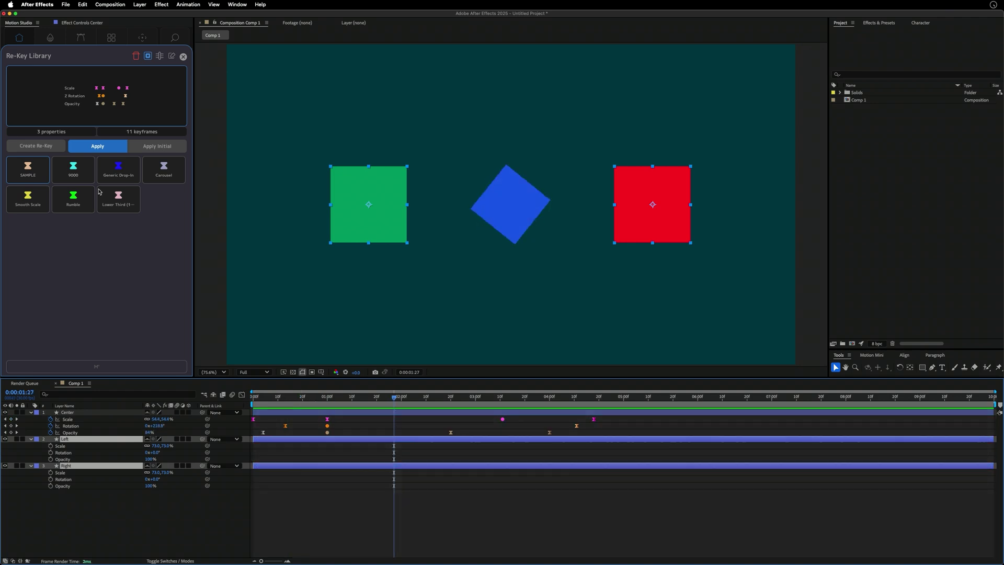
pyautogui.click(90, 151)
pyautogui.press('super+z')
# Create a Re-Key named Scale - Up from the Center layer's first two Scale keyframes and select it in the library.
pyautogui.moveTo(357, 423); pyautogui.dragTo(250, 411)
pyautogui.click(34, 146)
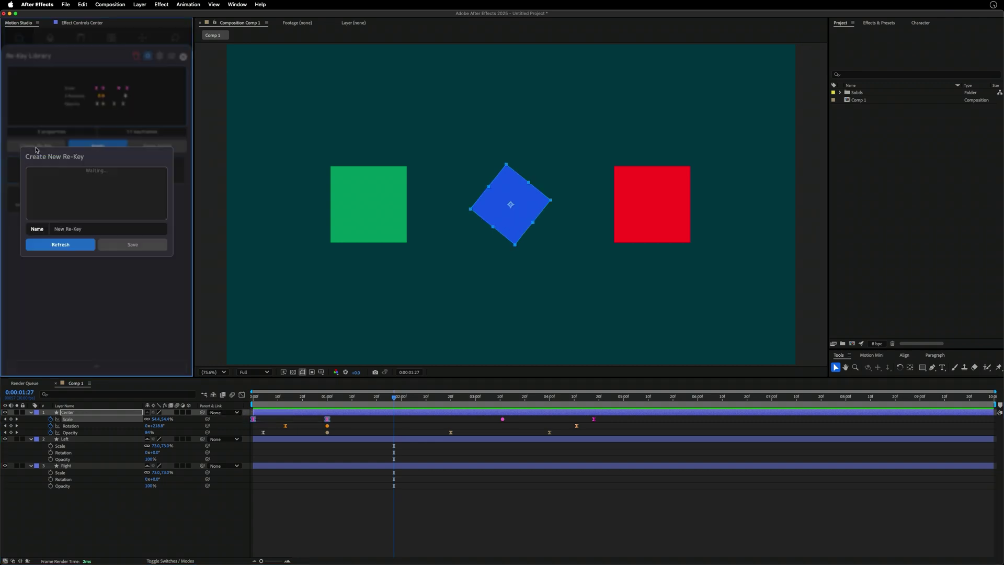
pyautogui.doubleClick(70, 210)
pyautogui.write('S')
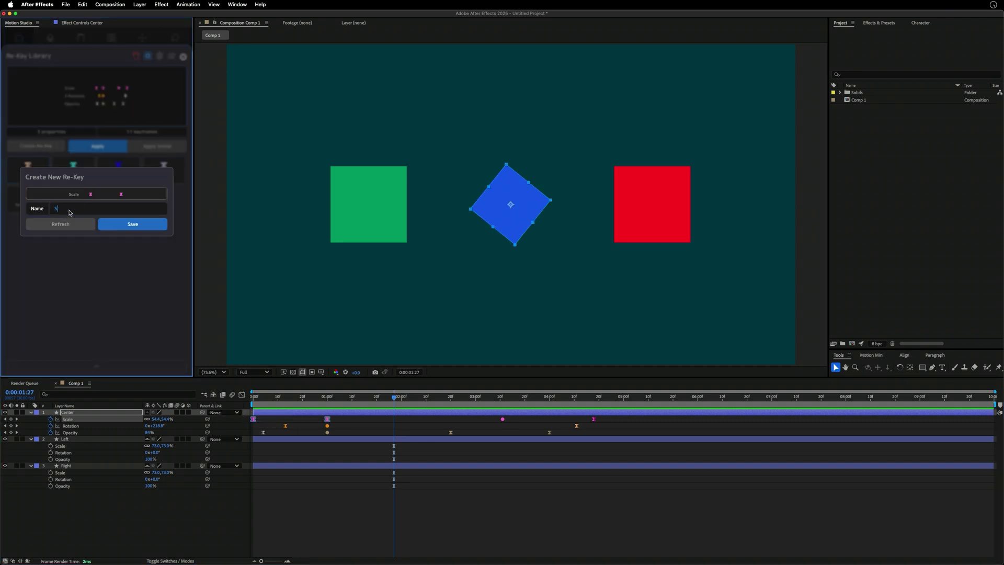
pyautogui.write('cale - Up')
pyautogui.click(131, 225)
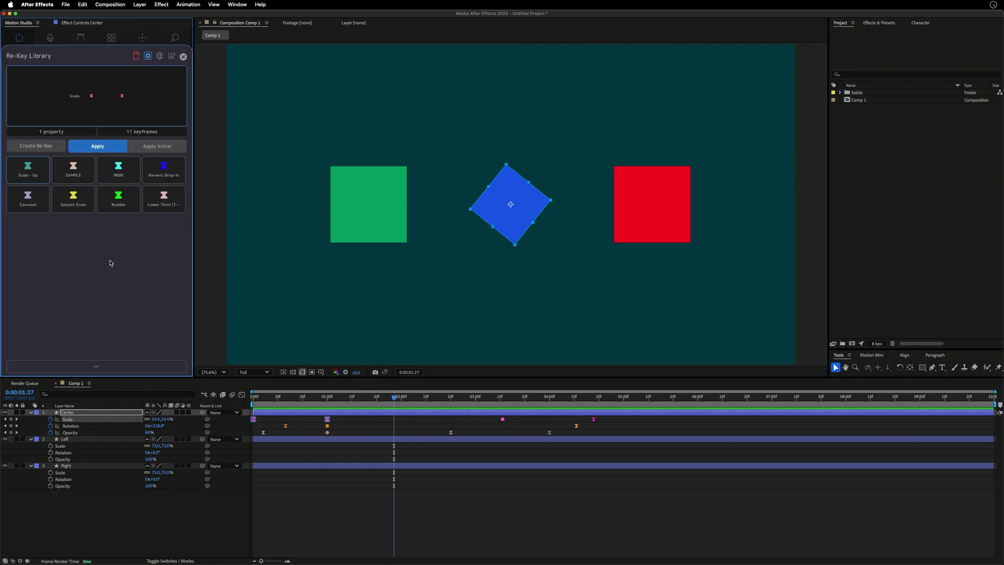
pyautogui.click(28, 175)
# Switch to the Motion Studio app and show the details of Scale - Up in the Re-Keys library.
pyautogui.press('super+space')
pyautogui.write('motion')
pyautogui.press('Return')
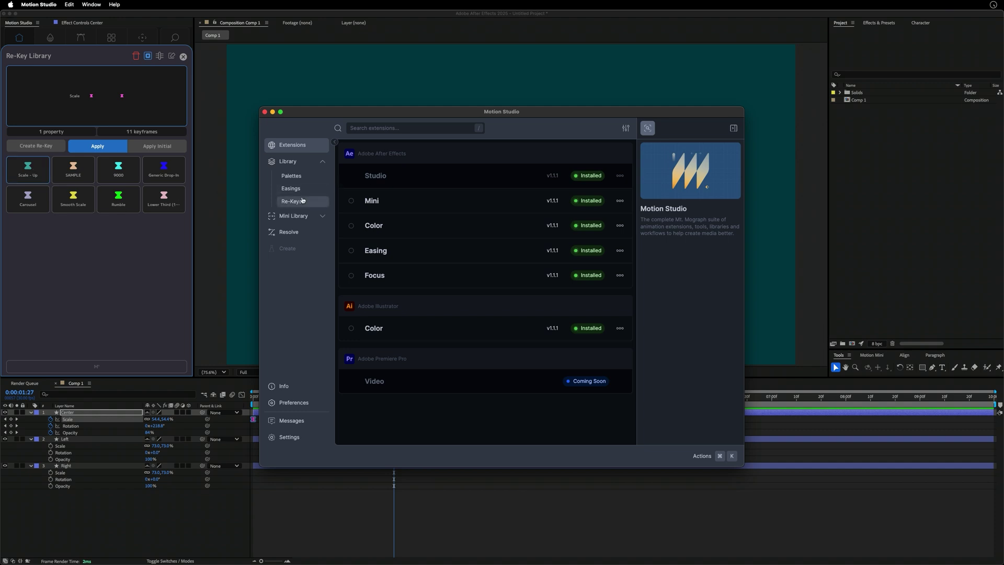
pyautogui.click(301, 201)
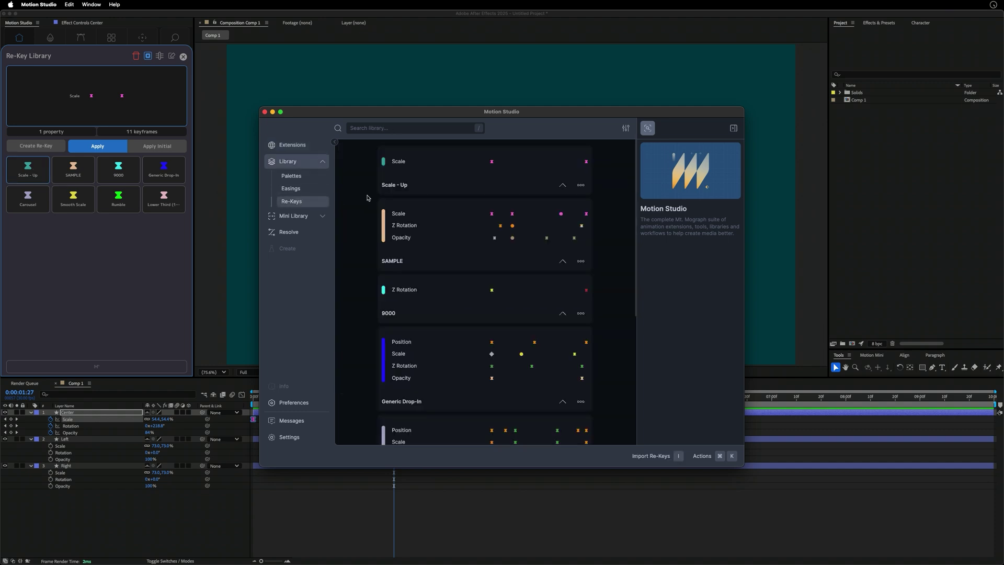
pyautogui.click(466, 174)
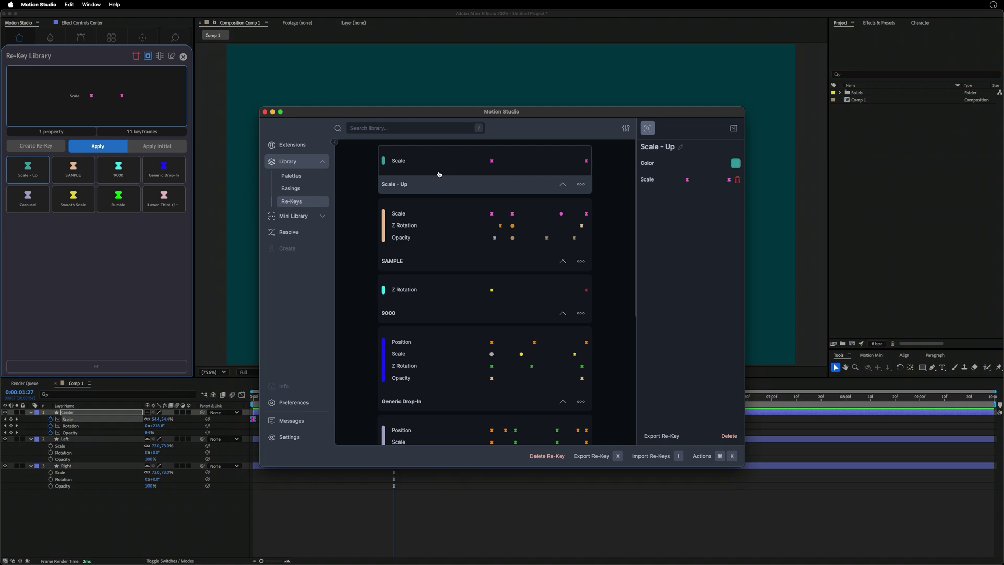
# Change the SAMPLE Re-Key's color to orange and remove its Opacity property.
pyautogui.click(446, 216)
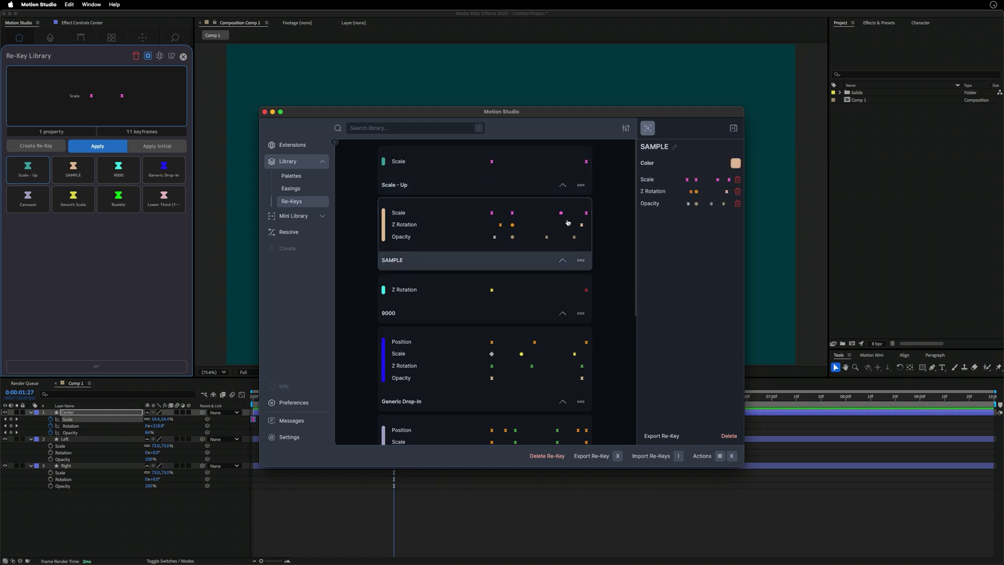
pyautogui.click(736, 163)
pyautogui.moveTo(708, 199); pyautogui.dragTo(733, 164)
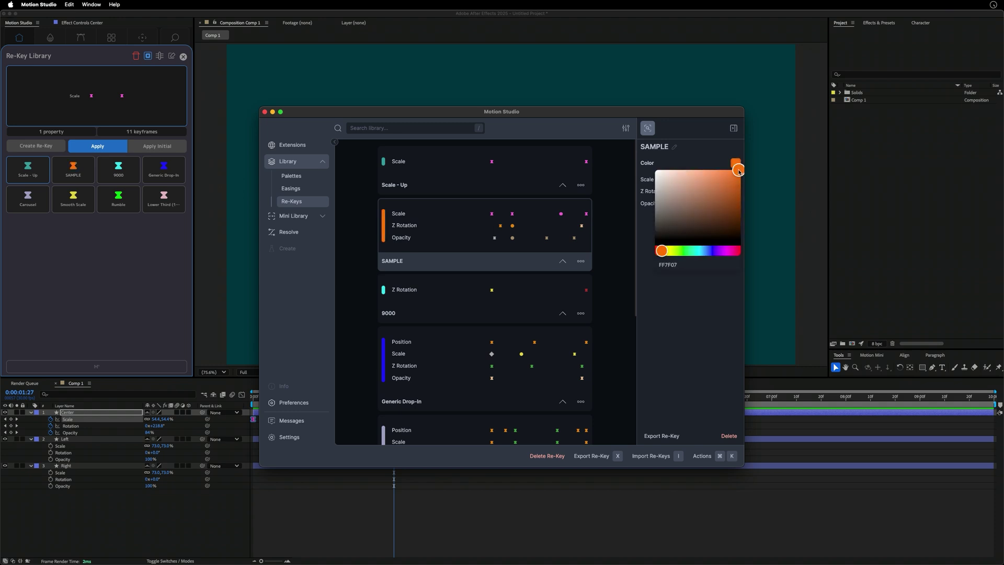
pyautogui.click(735, 163)
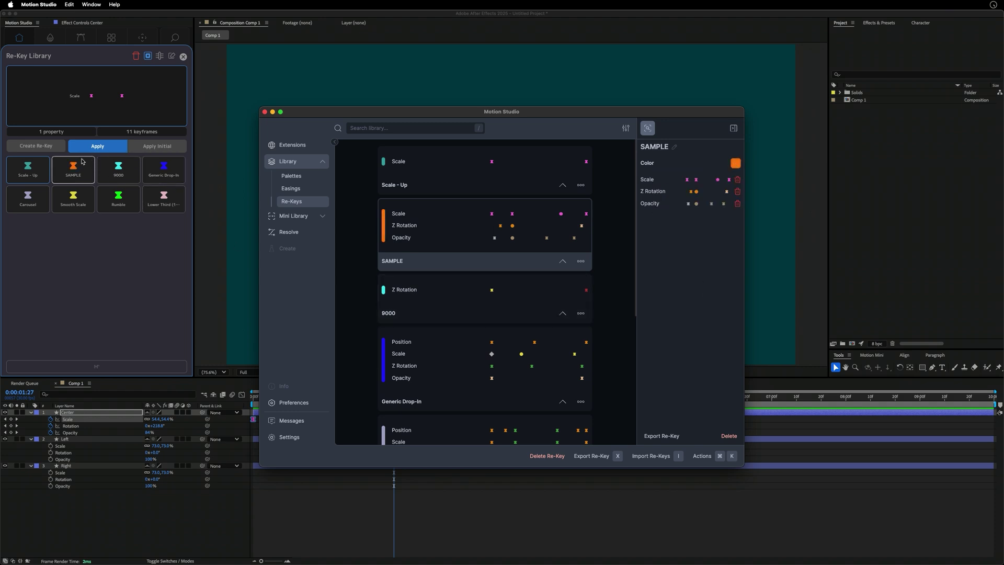
pyautogui.click(738, 204)
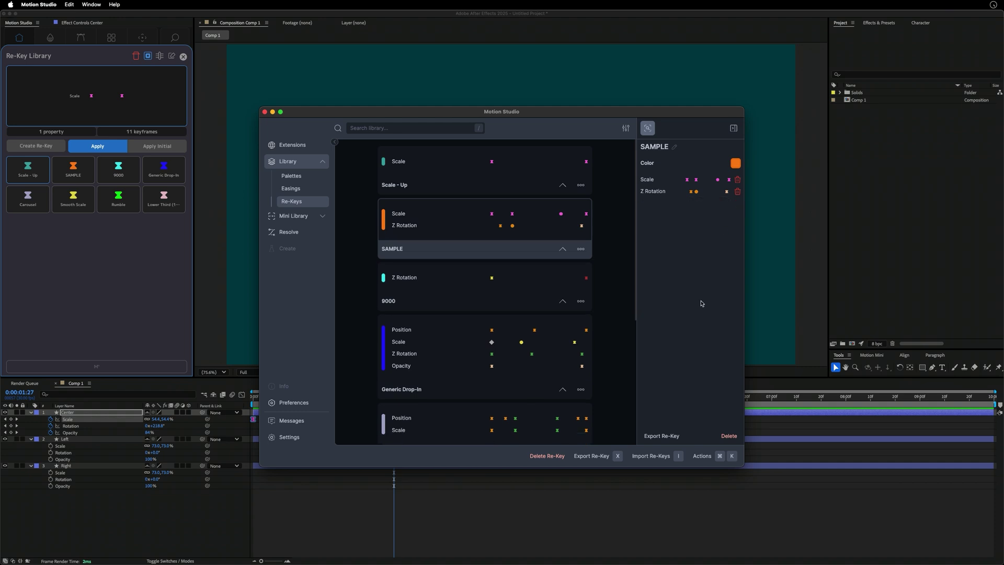
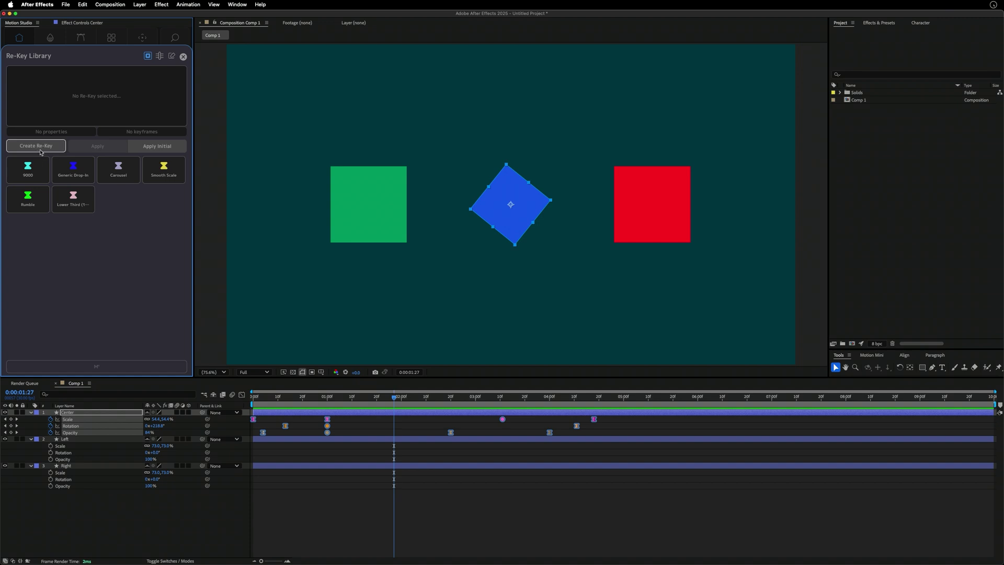
# Create a Re-Key named save 2 from the Center layer's Scale, Rotation and Opacity keyframes.
pyautogui.doubleClick(87, 219)
pyautogui.write('save 2')
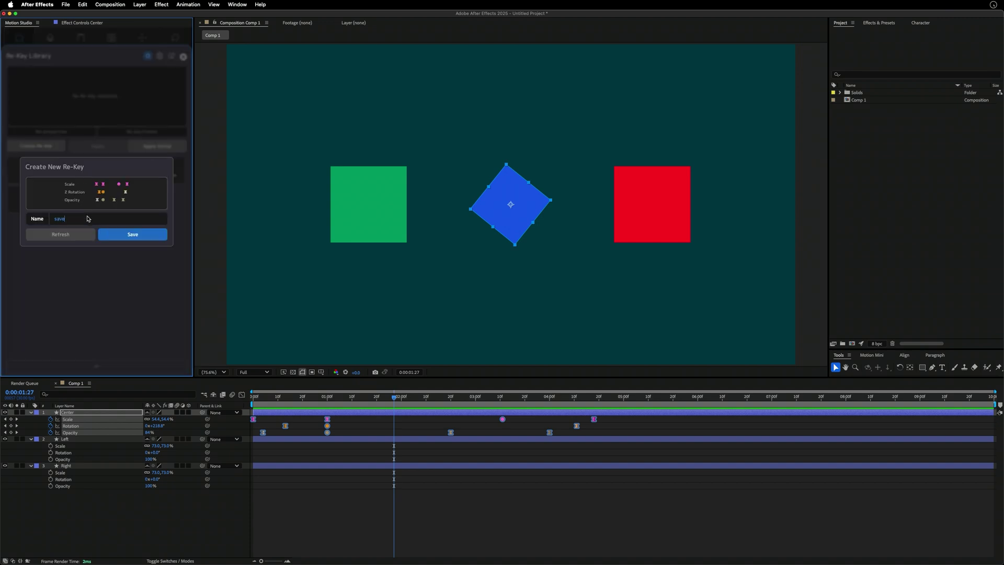
pyautogui.click(130, 232)
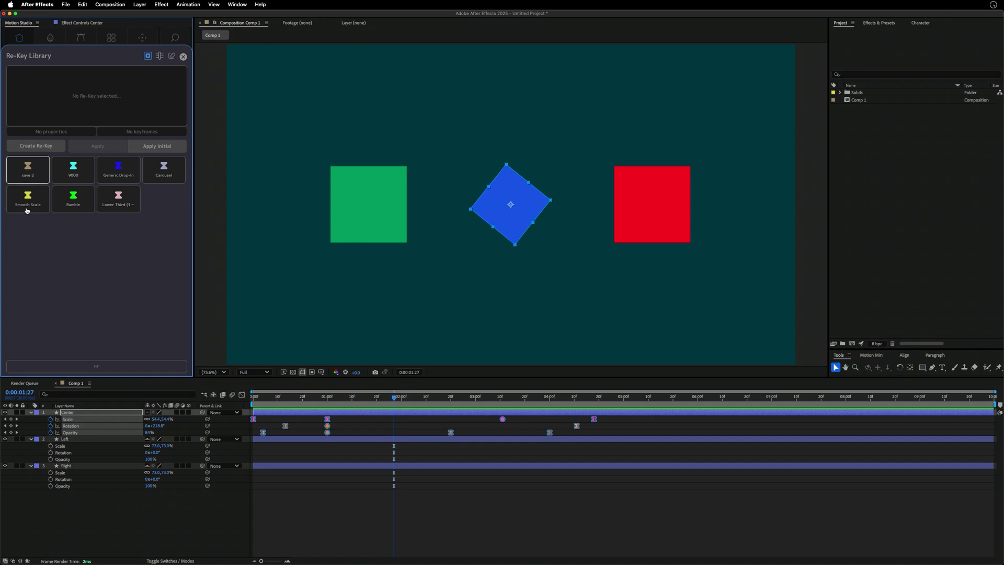
# Apply the save 2 Re-Key to the Left layer at 0:00:01:27 using a controller layer.
pyautogui.click(78, 510)
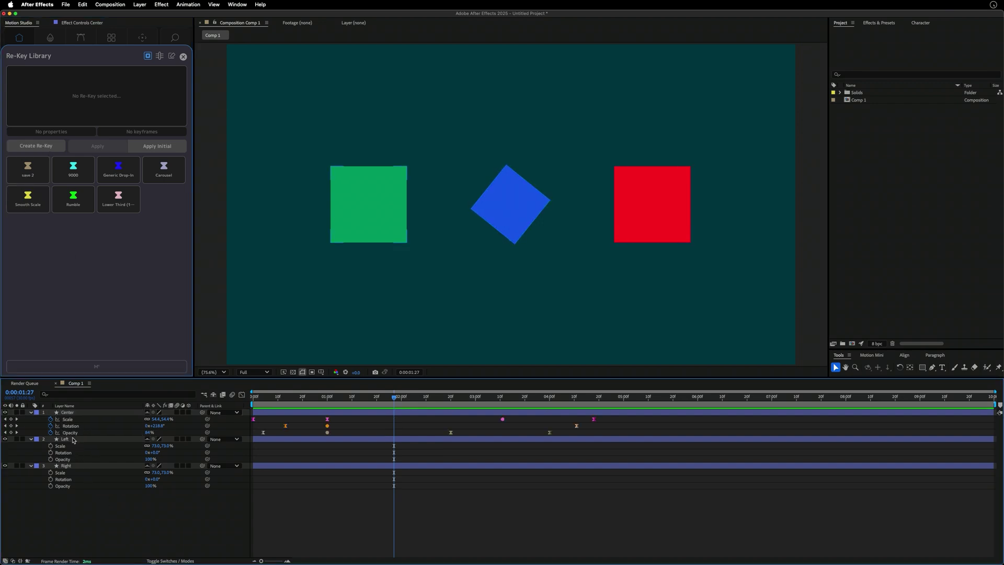
pyautogui.click(74, 438)
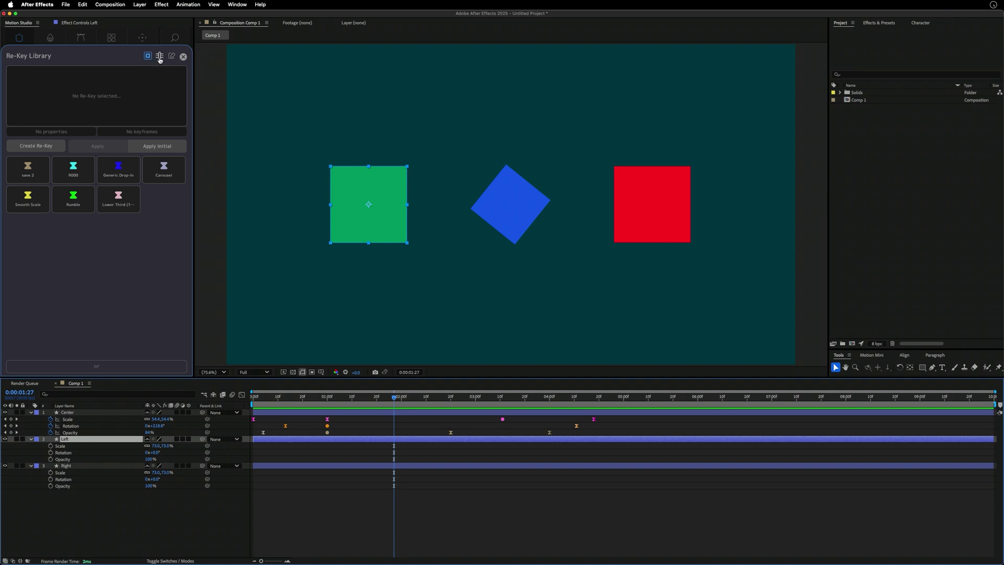
pyautogui.click(27, 180)
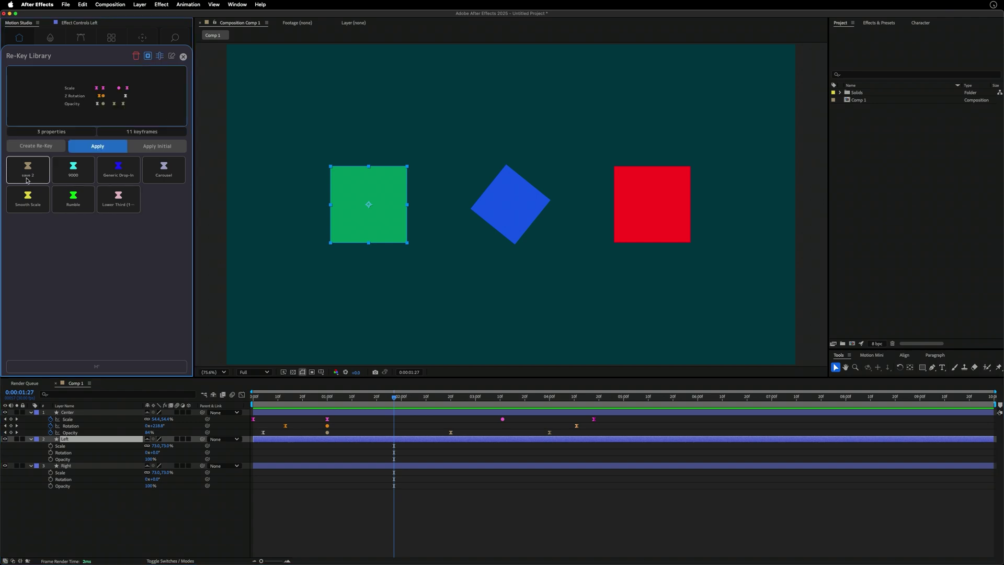
pyautogui.click(82, 149)
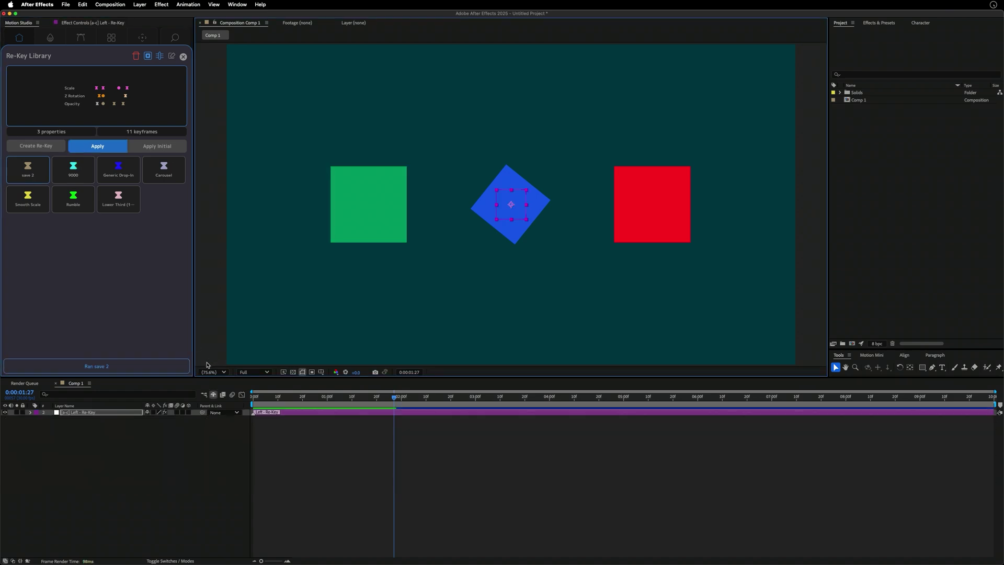
# Show the Left Re-Key controller's Animate keyframes and effect controls, and view the animation at 0:00:03:24.
pyautogui.press('u')
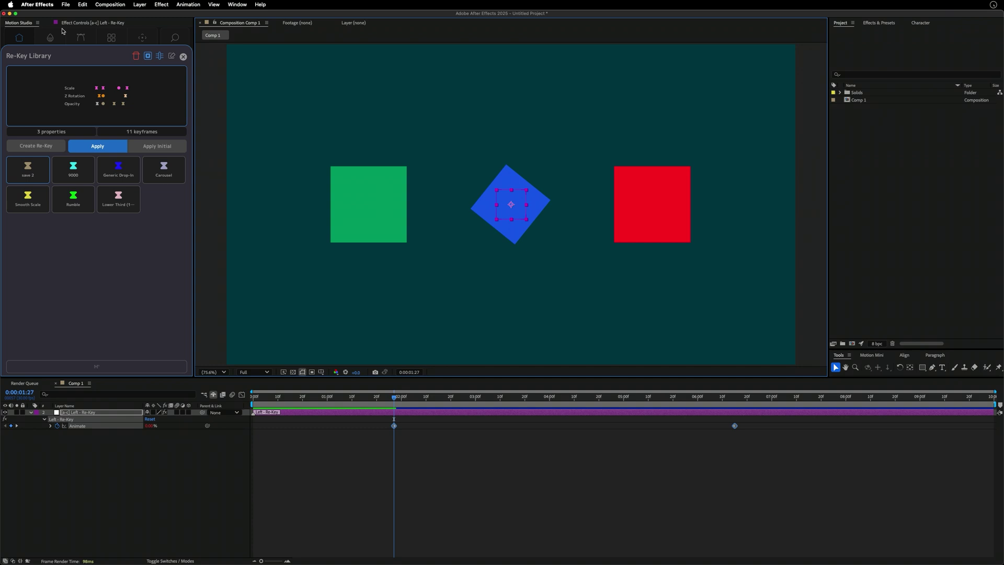
pyautogui.click(78, 23)
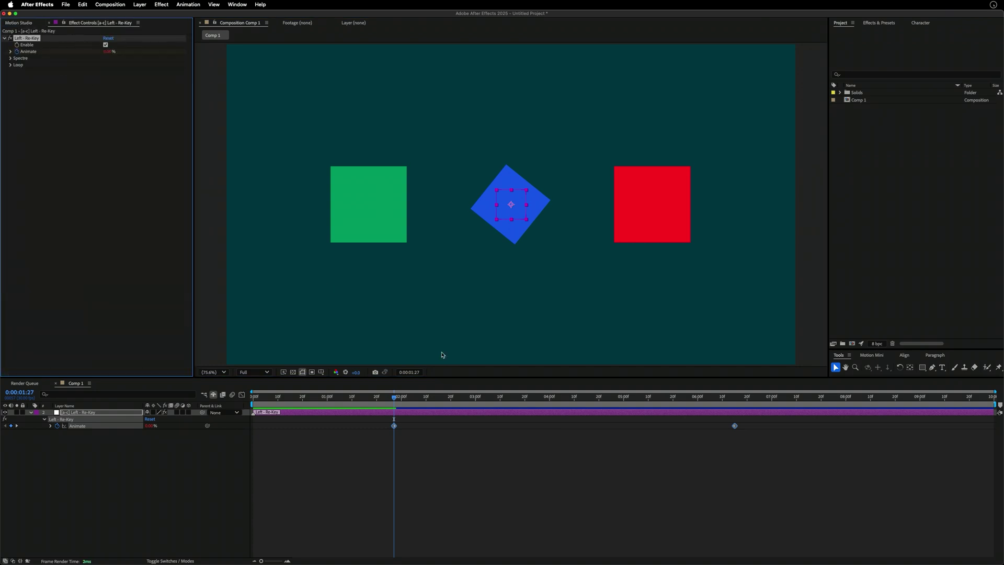
pyautogui.click(537, 400)
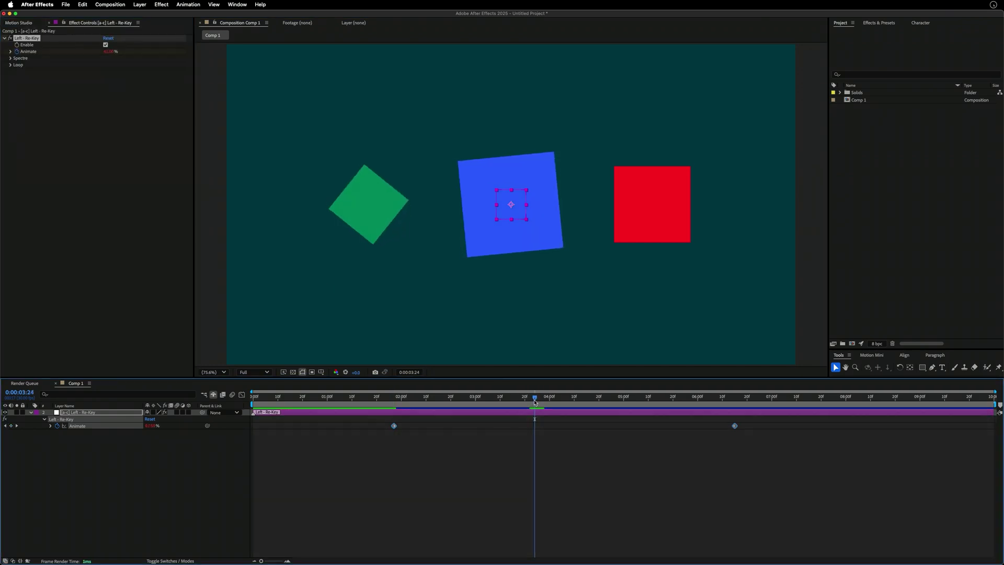
# Place the Re-Key controller just above the green square and set its Animate value to 0% at 0:00:03:24.
pyautogui.moveTo(505, 213); pyautogui.dragTo(382, 96)
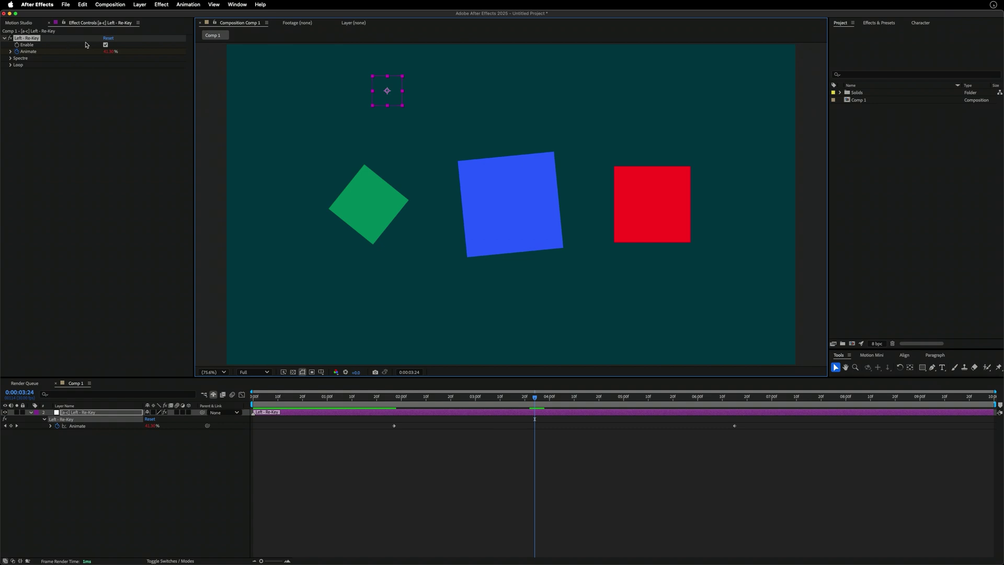
pyautogui.moveTo(111, 53)
pyautogui.mouseDown()
pyautogui.moveTo(111, 65)
pyautogui.moveTo(98, 65)
pyautogui.moveTo(113, 65)
pyautogui.moveTo(96, 67)
pyautogui.mouseUp()
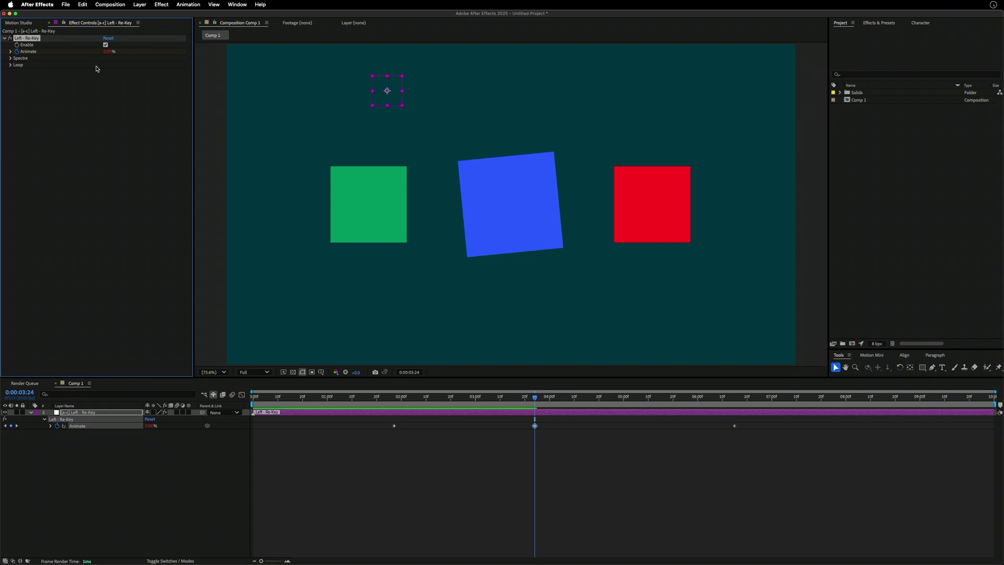
pyautogui.moveTo(387, 91); pyautogui.dragTo(370, 117)
pyautogui.click(113, 112)
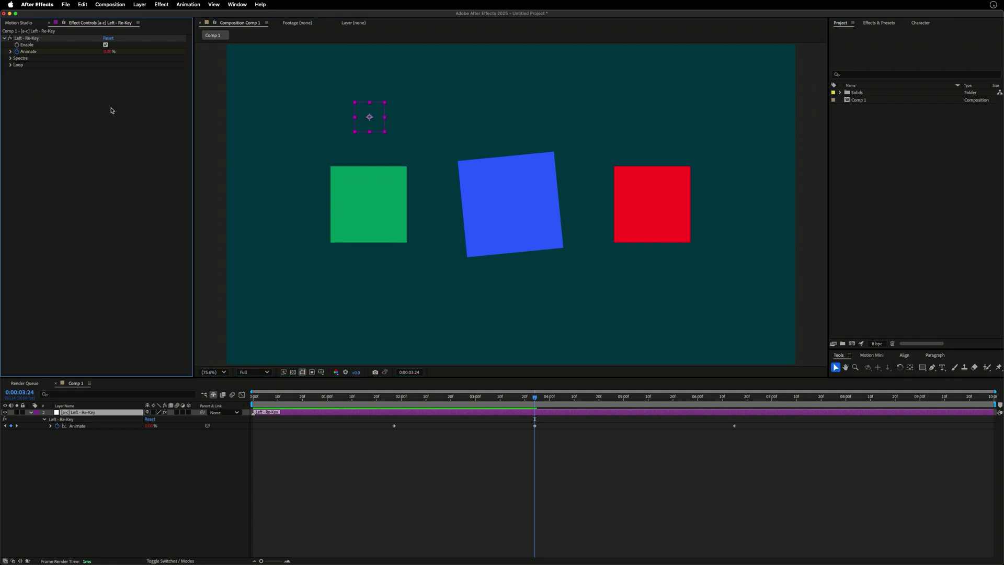
pyautogui.click(32, 24)
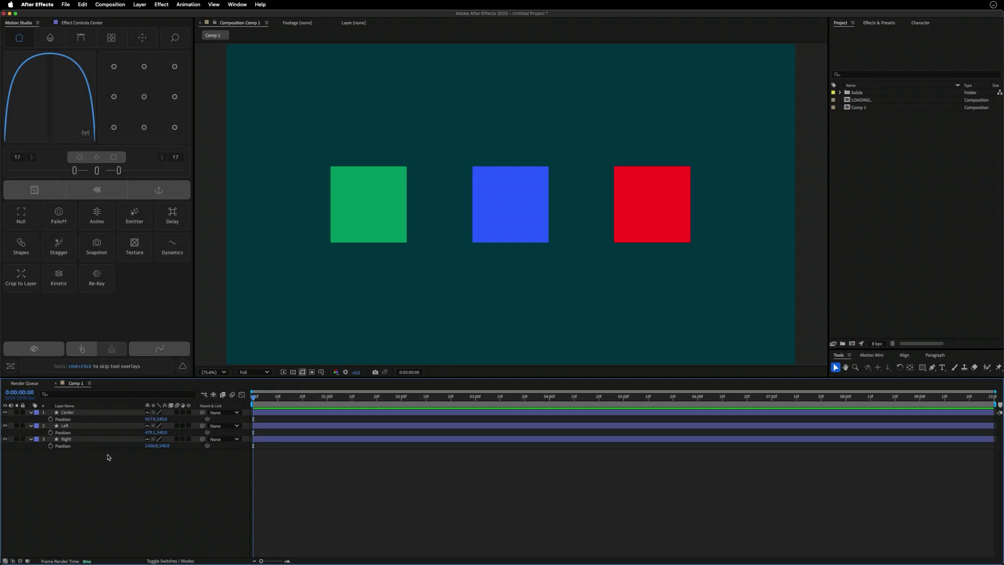
# Keyframe the Center layer's Position at 0:00:00:00, 0:00:01:00 and 0:00:02:07, moving the blue square up and then below its start.
pyautogui.click(96, 413)
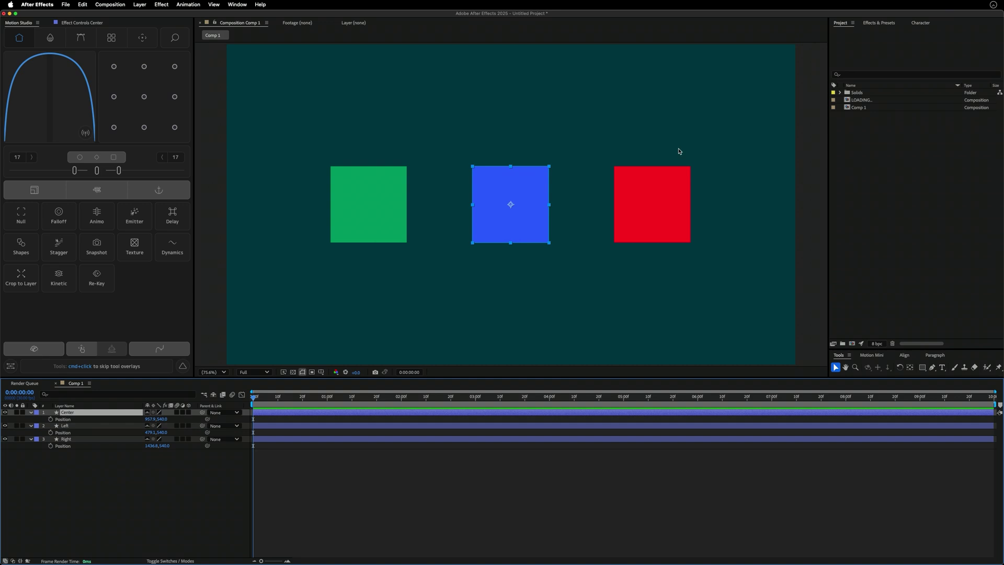
pyautogui.click(50, 419)
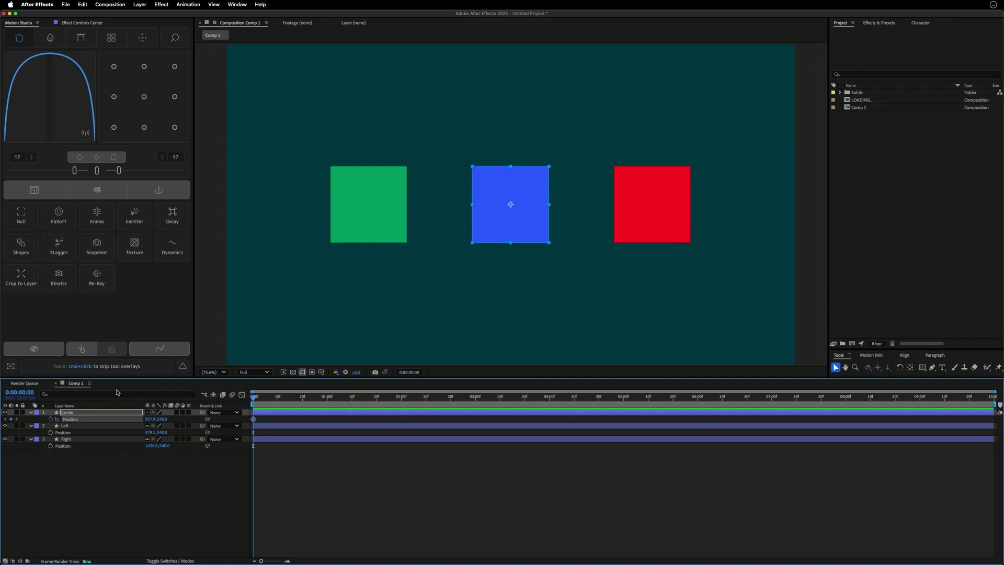
pyautogui.moveTo(313, 401); pyautogui.dragTo(327, 398)
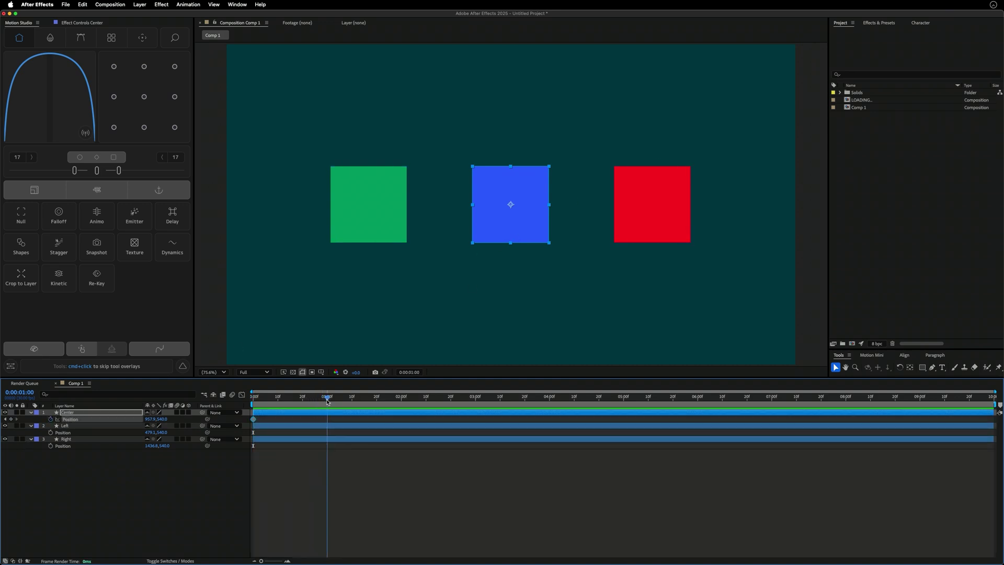
pyautogui.moveTo(549, 237); pyautogui.dragTo(524, 321)
pyautogui.click(418, 402)
pyautogui.click(222, 489)
# Ease the Center layer's Position keyframes with 39 outgoing and 100 incoming influence, and preview the motion from the start.
pyautogui.moveTo(496, 462); pyautogui.dragTo(251, 414)
pyautogui.moveTo(60, 76); pyautogui.dragTo(58, 89)
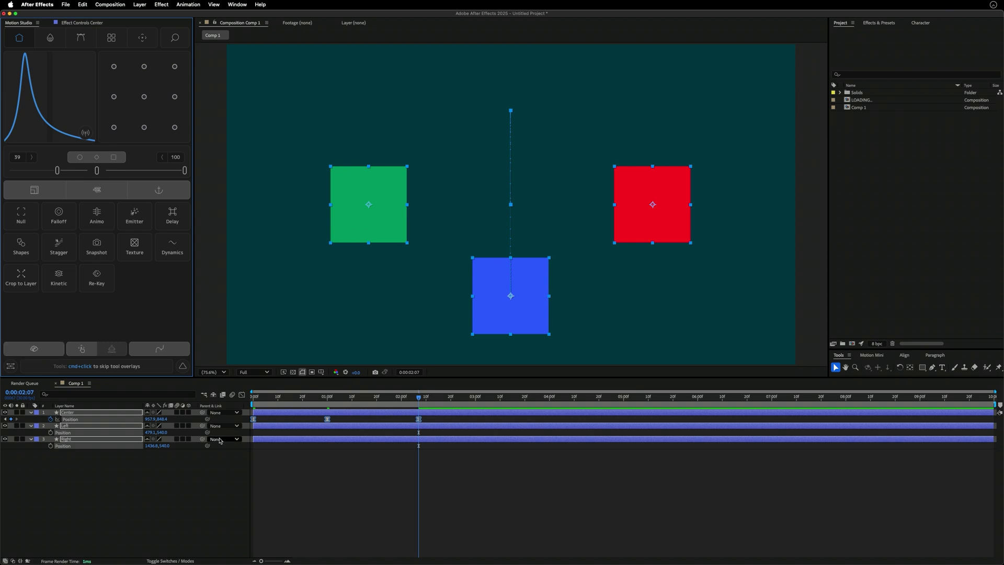
pyautogui.press('Home')
pyautogui.click(130, 501)
pyautogui.press('space')
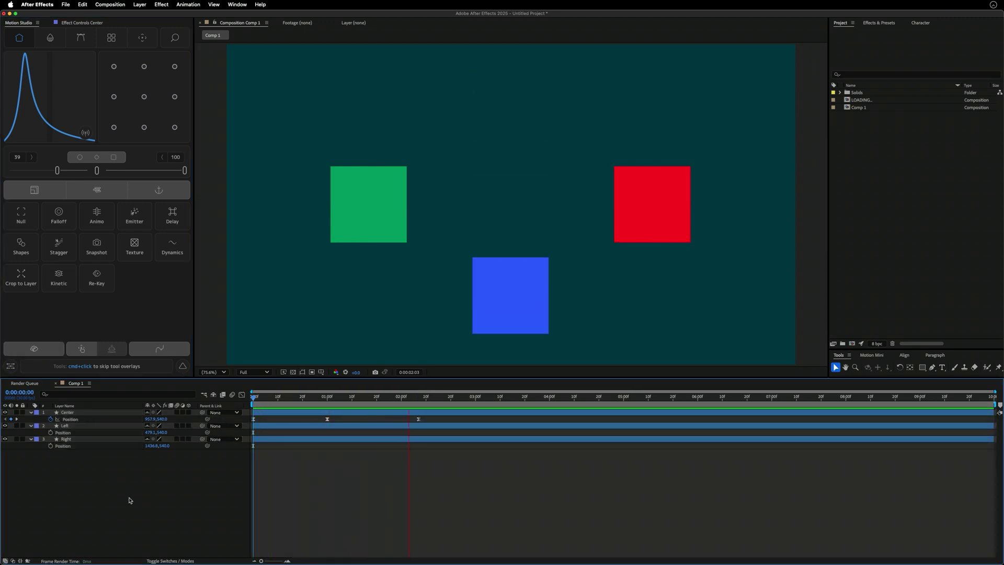
pyautogui.press('space')
# Copy the Center layer's first Position keyframe to 0:00:03:10.
pyautogui.click(261, 413)
pyautogui.moveTo(455, 398); pyautogui.dragTo(499, 401)
pyautogui.press('super+v')
# Label all of the Center layer's Position keyframes pink.
pyautogui.moveTo(529, 495); pyautogui.dragTo(249, 402)
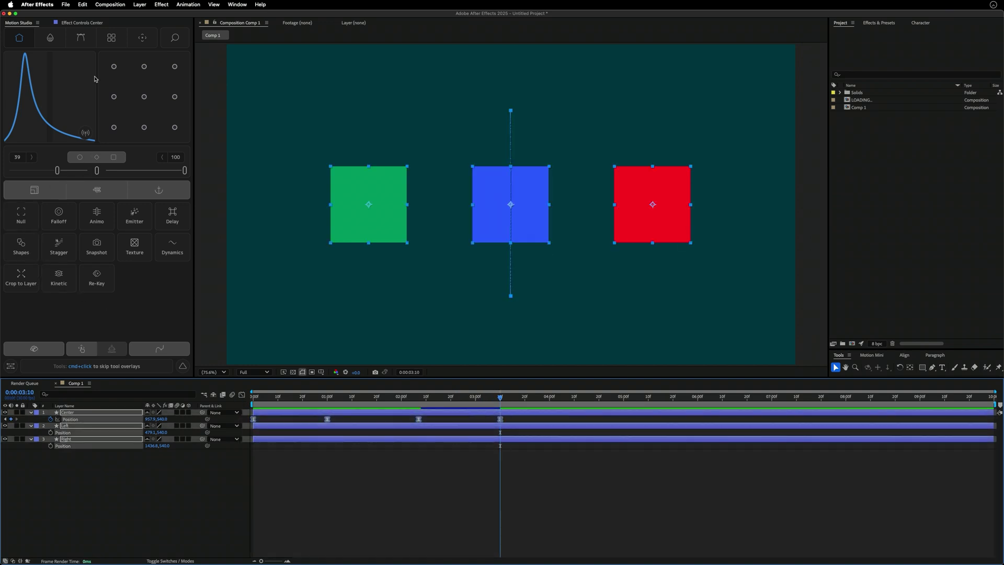
pyautogui.click(80, 37)
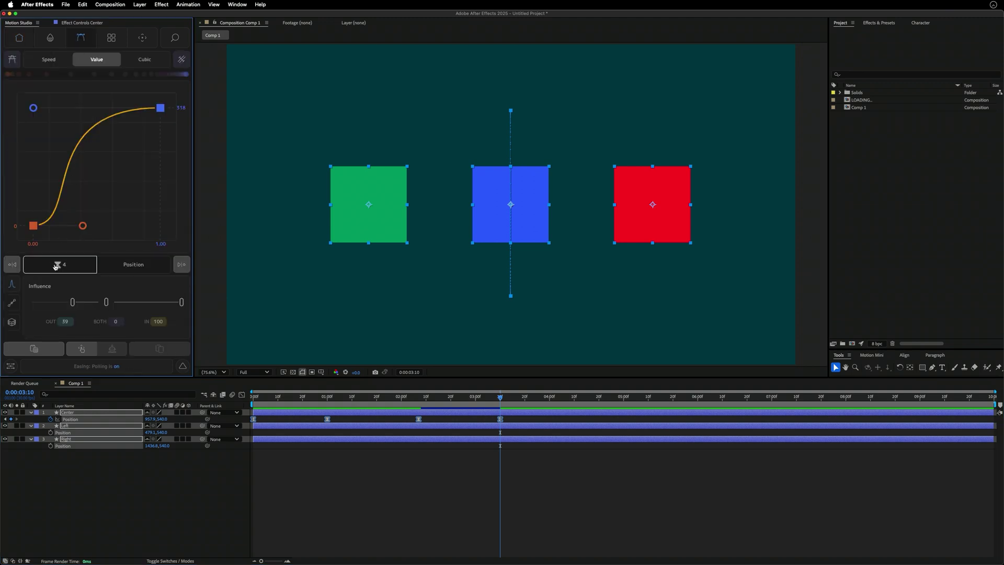
pyautogui.click(76, 267)
pyautogui.click(51, 49)
pyautogui.click(7, 38)
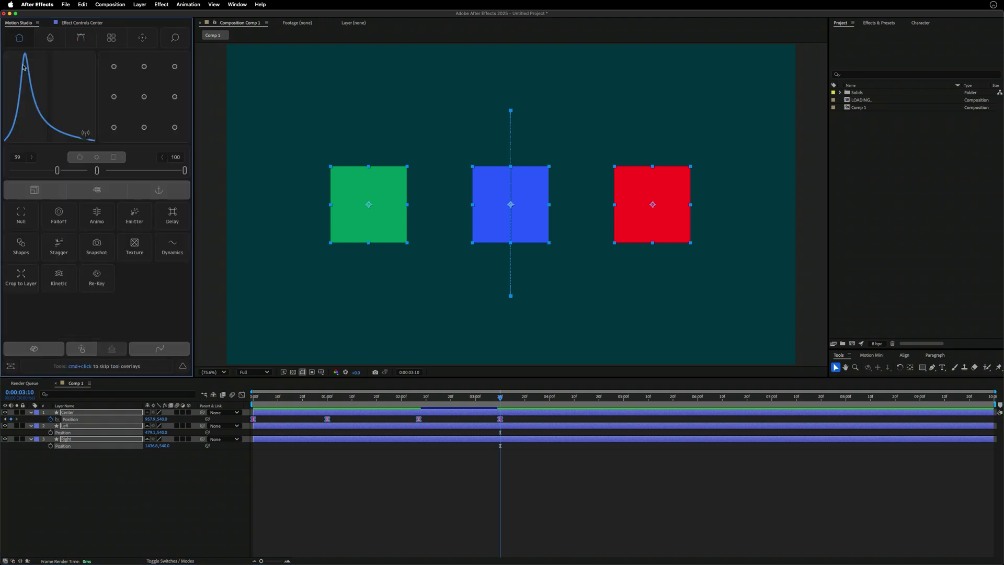
# Create a Re-Key named TEST PINK from the Center layer's Position keyframes.
pyautogui.click(99, 280)
pyautogui.click(43, 147)
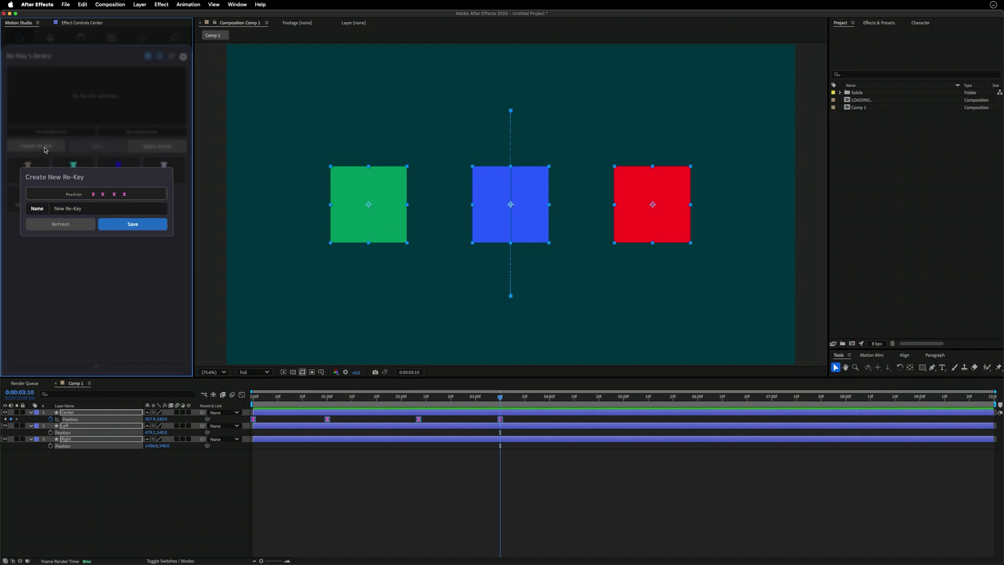
pyautogui.click(84, 209)
pyautogui.write('TEST PINK')
pyautogui.click(129, 224)
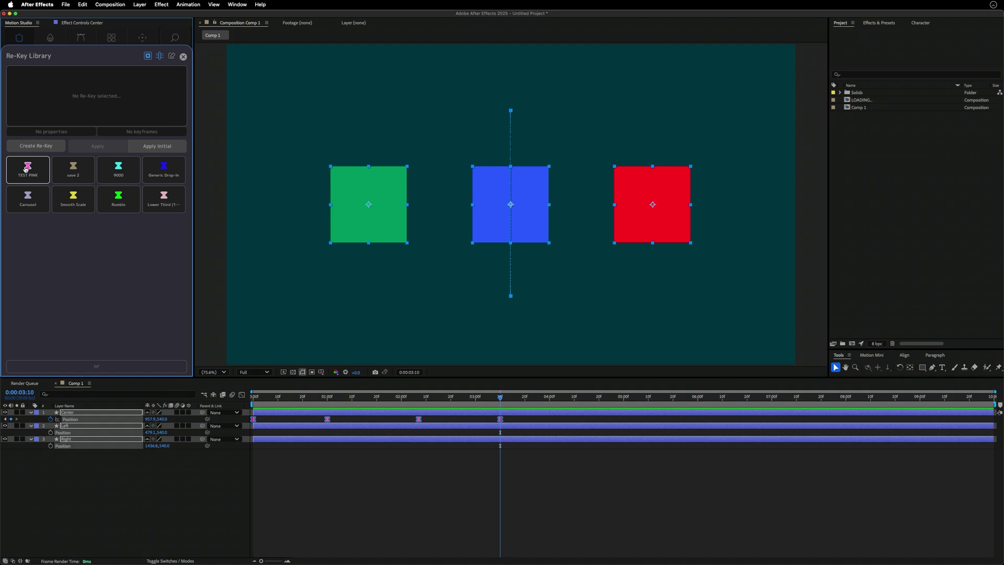
# Show the Motion Mini panel, then switch to the Motion Studio app and open its Mini Library.
pyautogui.click(879, 355)
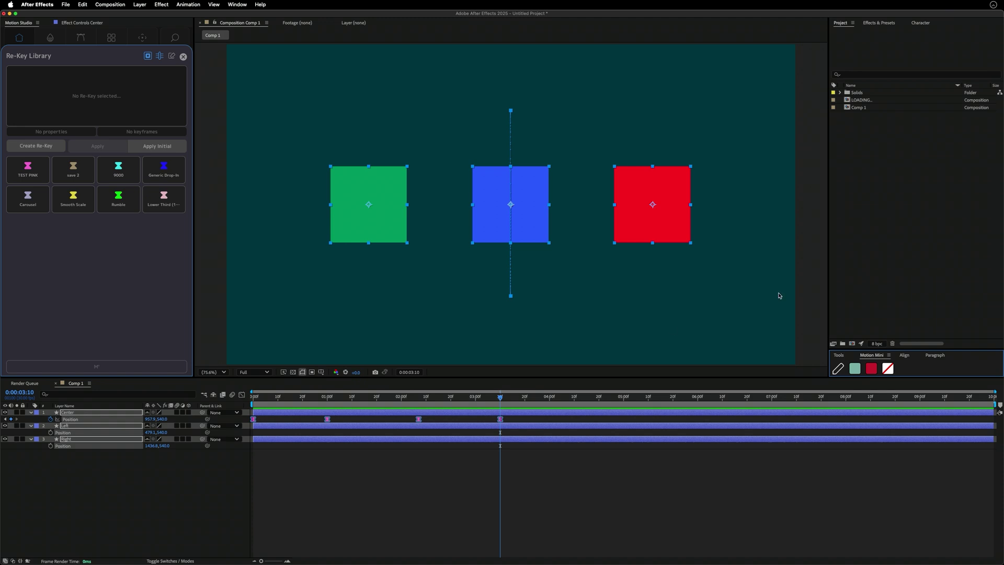
pyautogui.click(60, 464)
pyautogui.press('super+space')
pyautogui.write('moti')
pyautogui.press('Return')
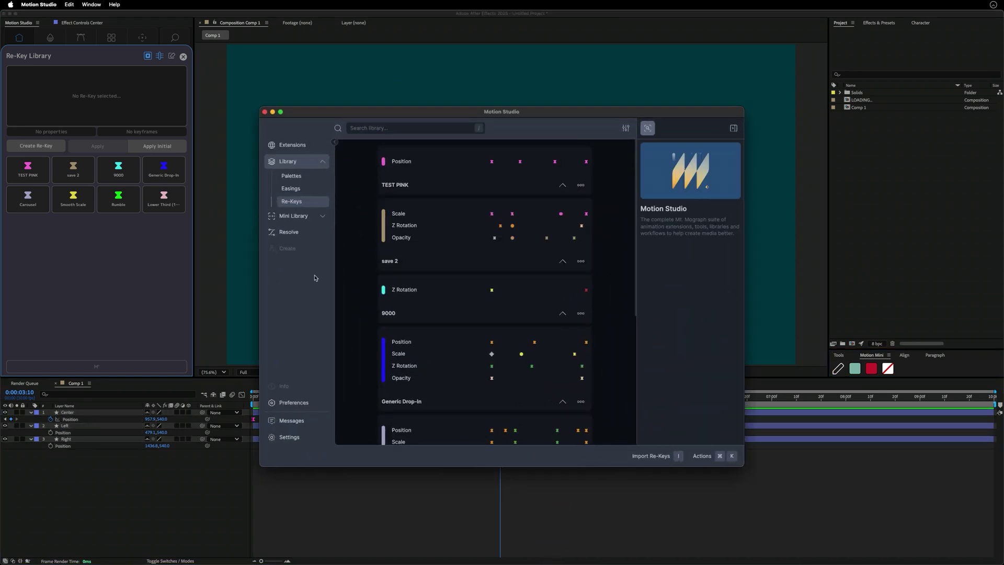
pyautogui.click(296, 216)
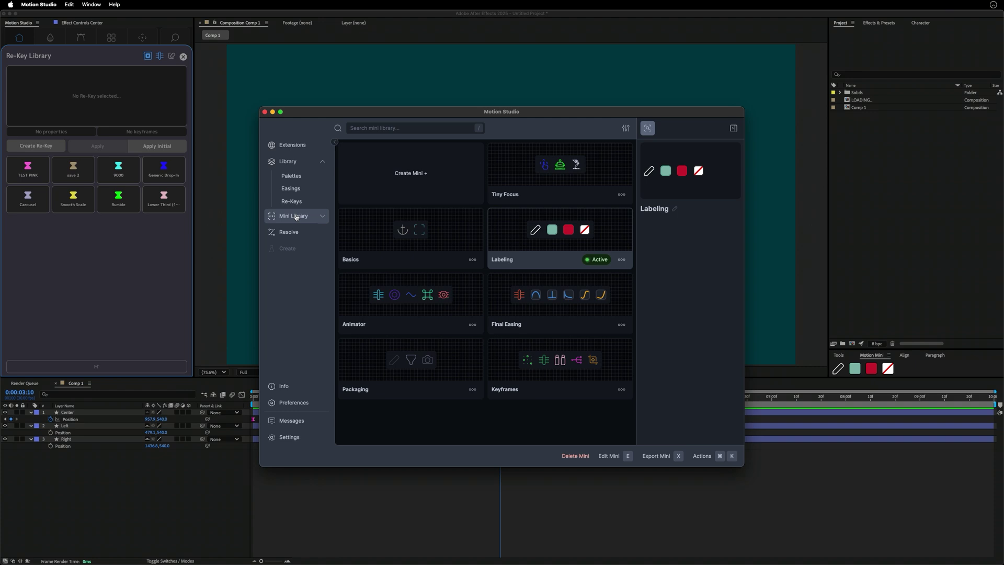
# Create a new mini and add the TEST PINK Re-Key to it as a tool.
pyautogui.click(415, 176)
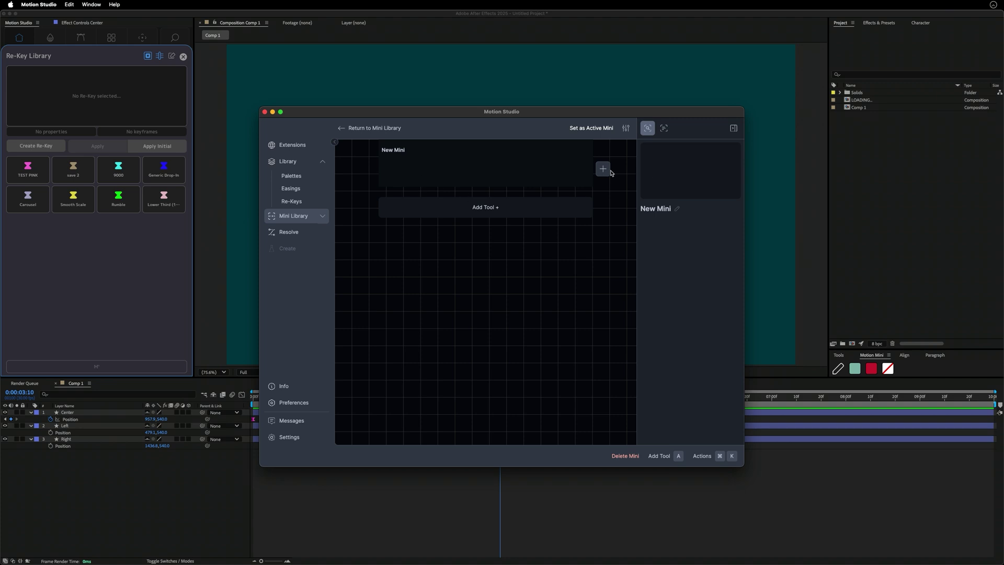
pyautogui.click(604, 170)
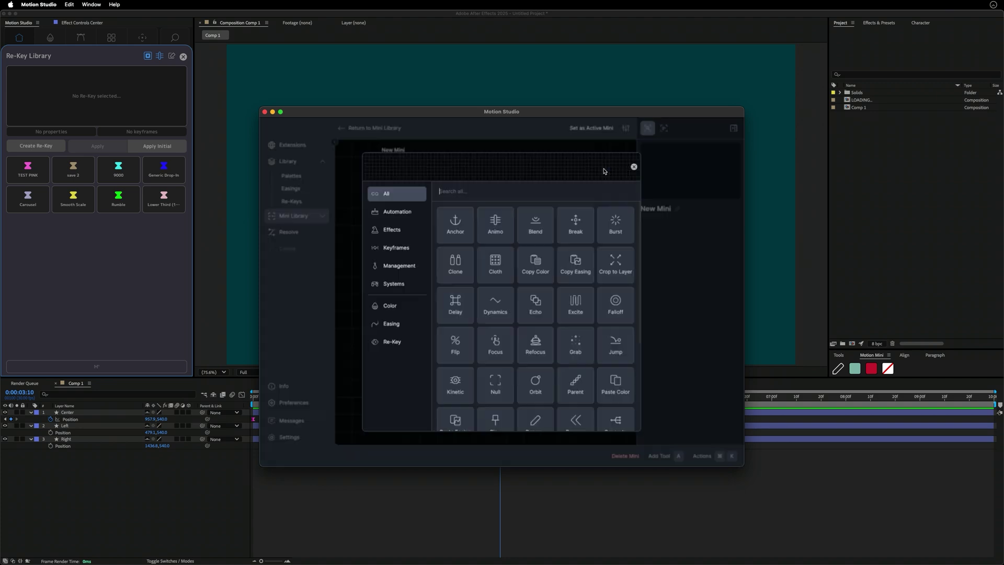
pyautogui.click(404, 341)
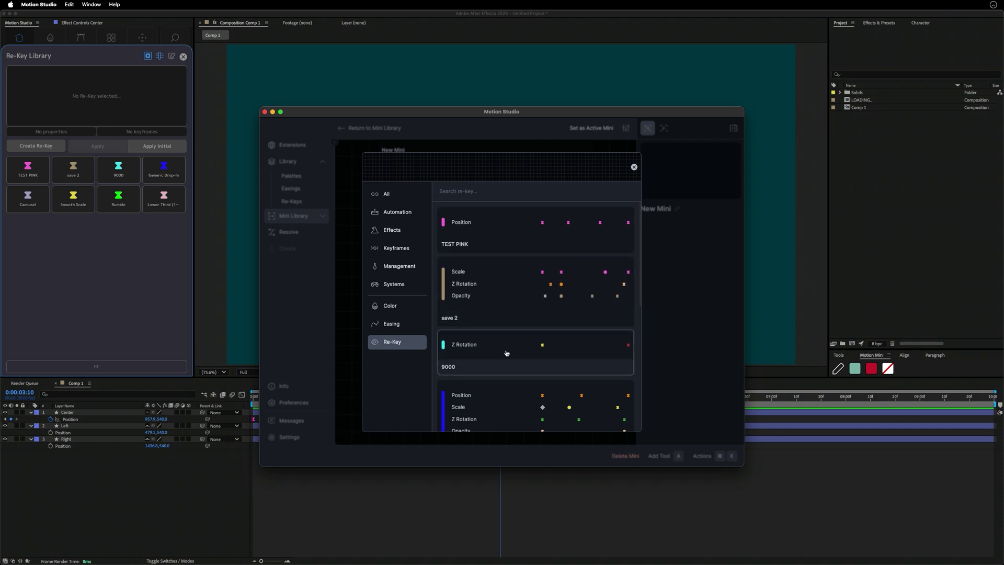
pyautogui.scroll(-5, 539, 289)
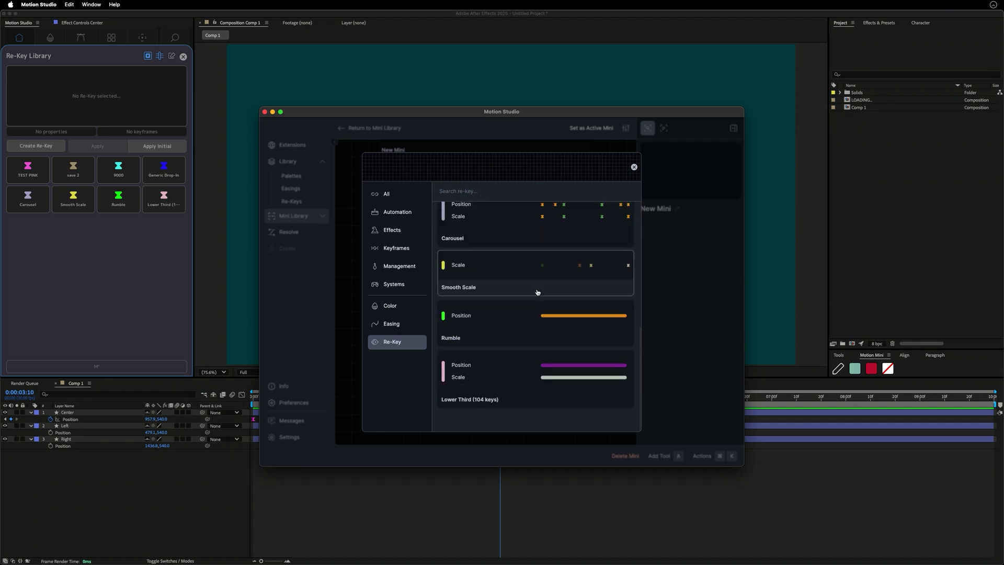
pyautogui.scroll(5, 538, 292)
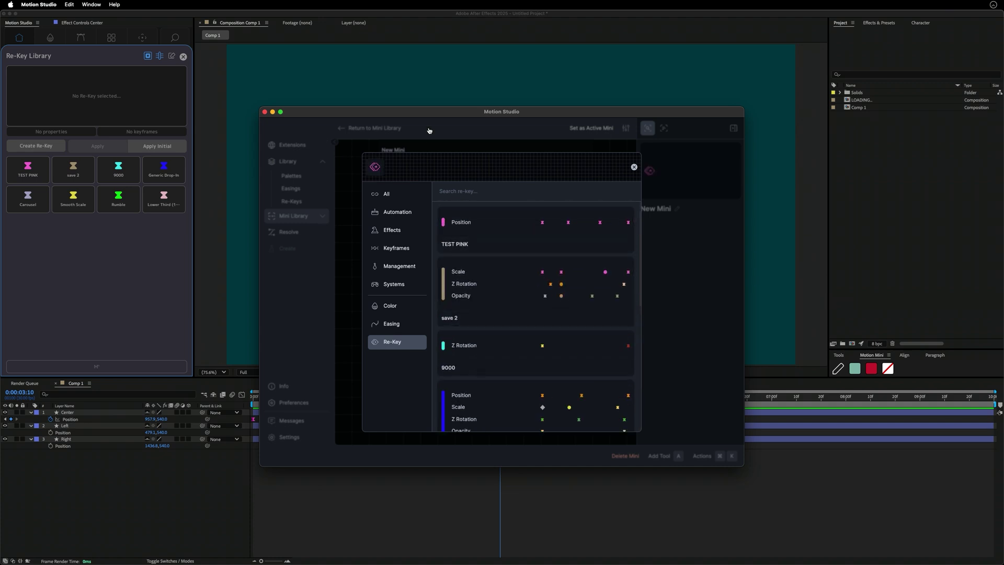
pyautogui.click(411, 147)
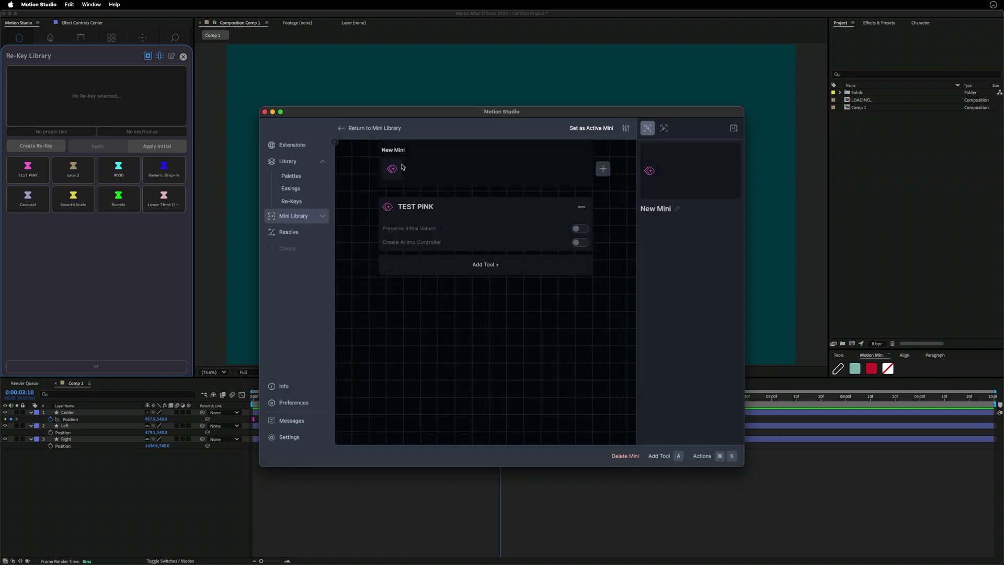
# Change the TEST PINK tool's icon to the diamond-over-baseline vector found by searching the icon packs for "posit".
pyautogui.click(395, 170)
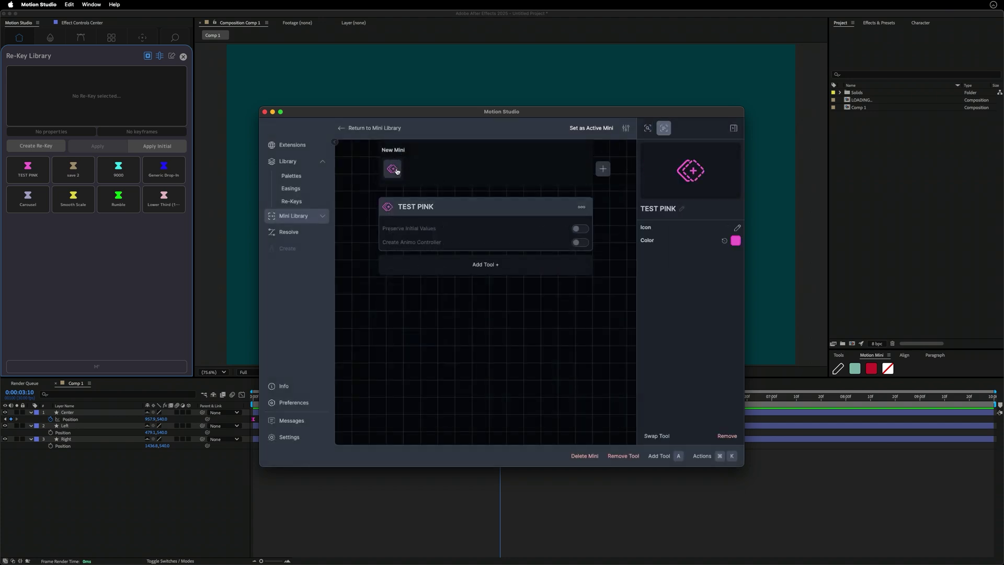
pyautogui.click(738, 229)
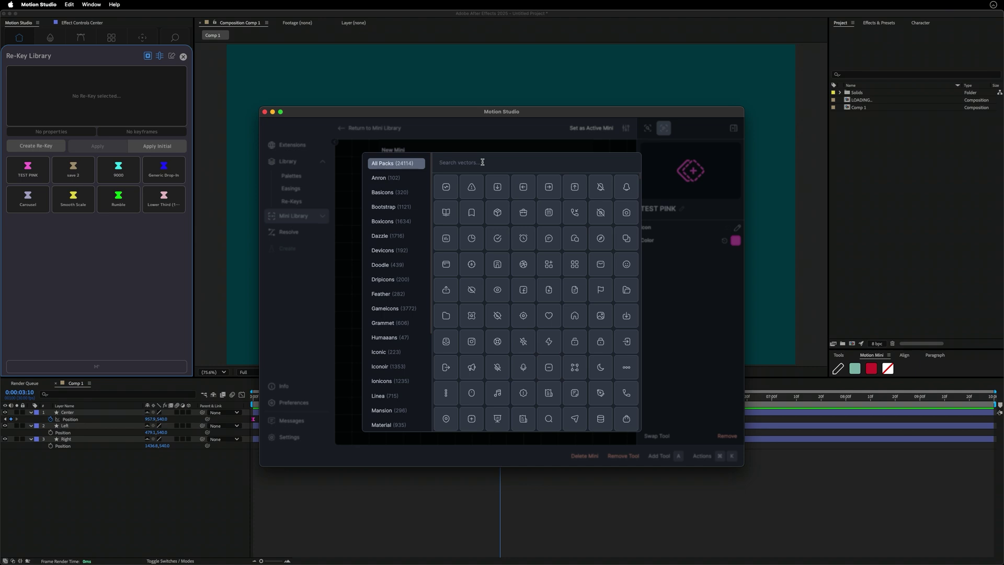
pyautogui.click(483, 163)
pyautogui.write('posit')
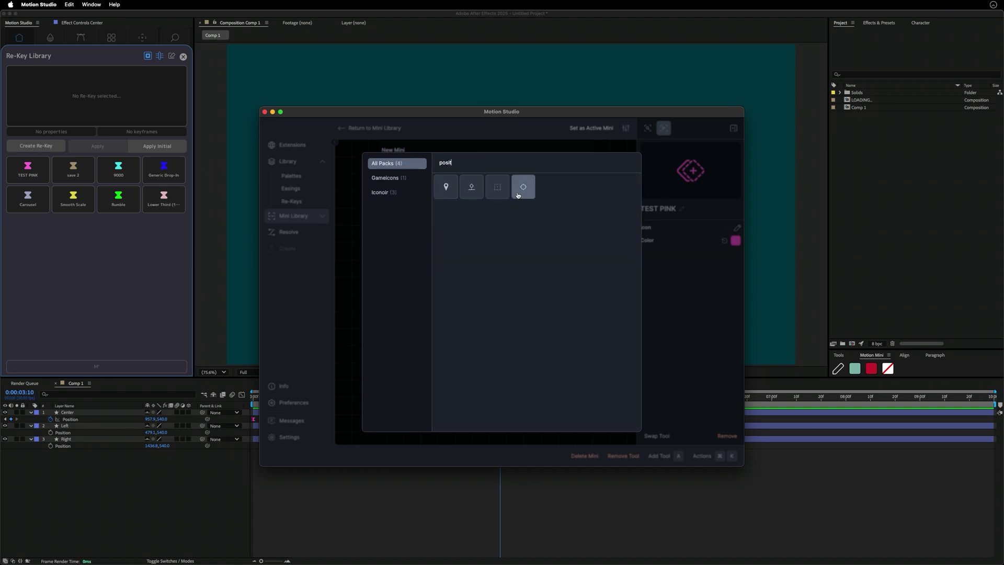
pyautogui.click(471, 187)
pyautogui.click(691, 280)
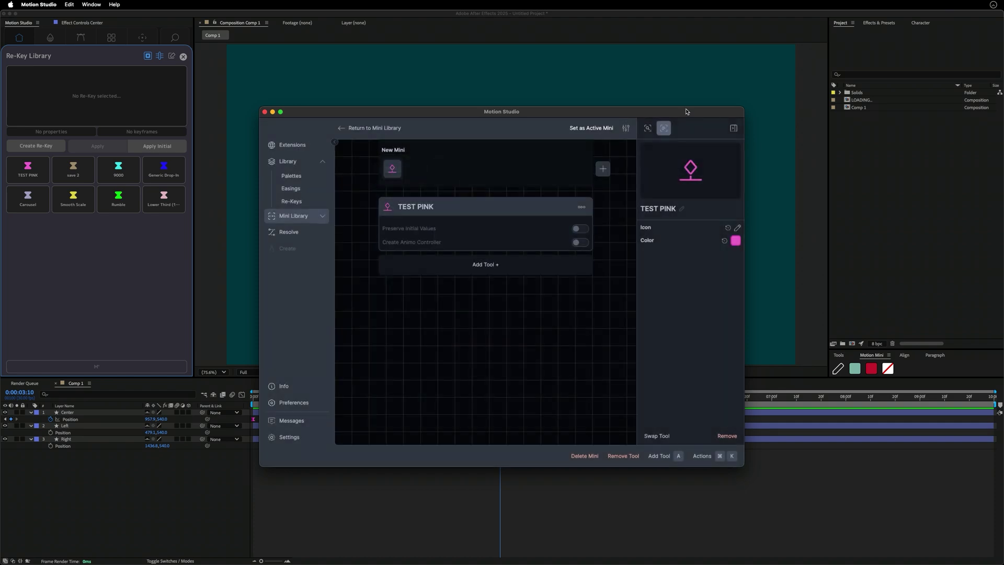
# Recolor the TEST PINK tool's icon to a muted, dark greyish pink.
pyautogui.click(736, 240)
pyautogui.moveTo(671, 281); pyautogui.dragTo(666, 283)
pyautogui.click(685, 372)
# Add a Command modifier key to the TEST PINK tool and enable Preserve Initial Values for it.
pyautogui.click(586, 206)
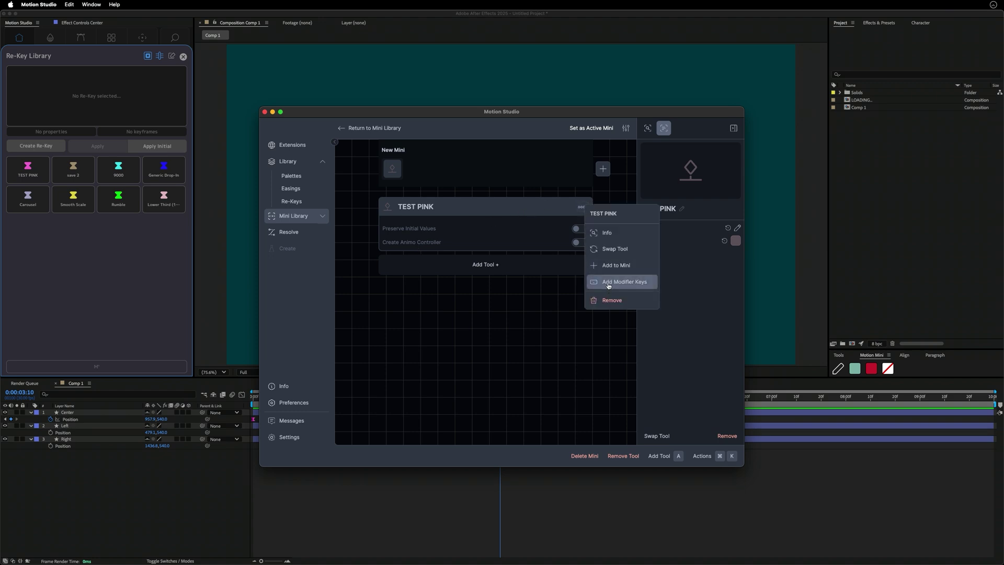
pyautogui.click(608, 286)
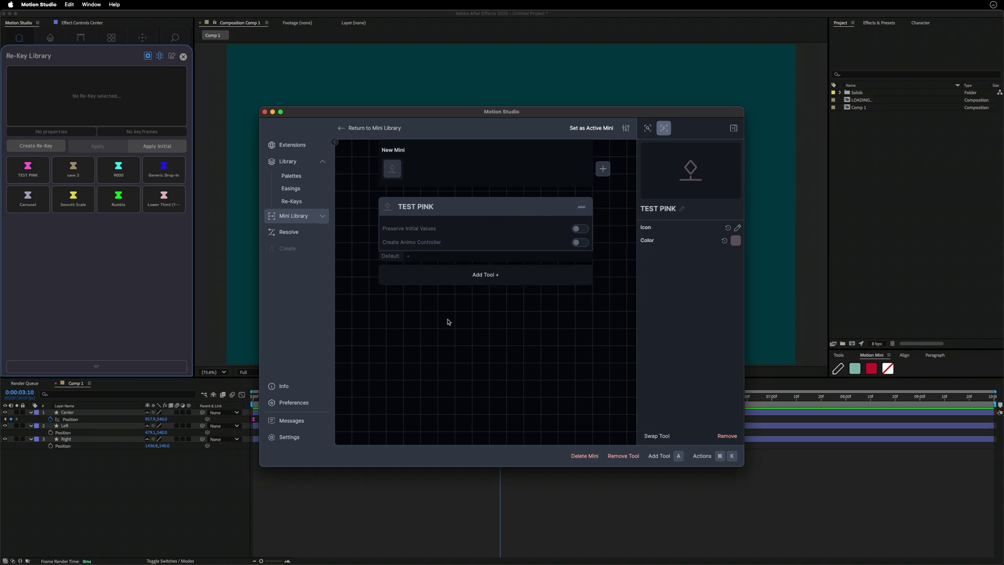
pyautogui.click(409, 256)
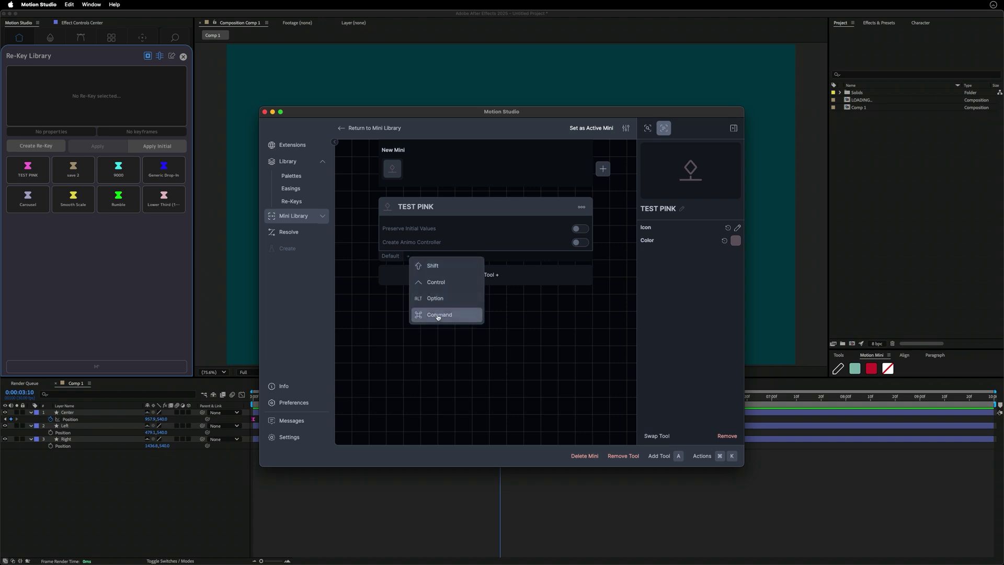
pyautogui.click(438, 316)
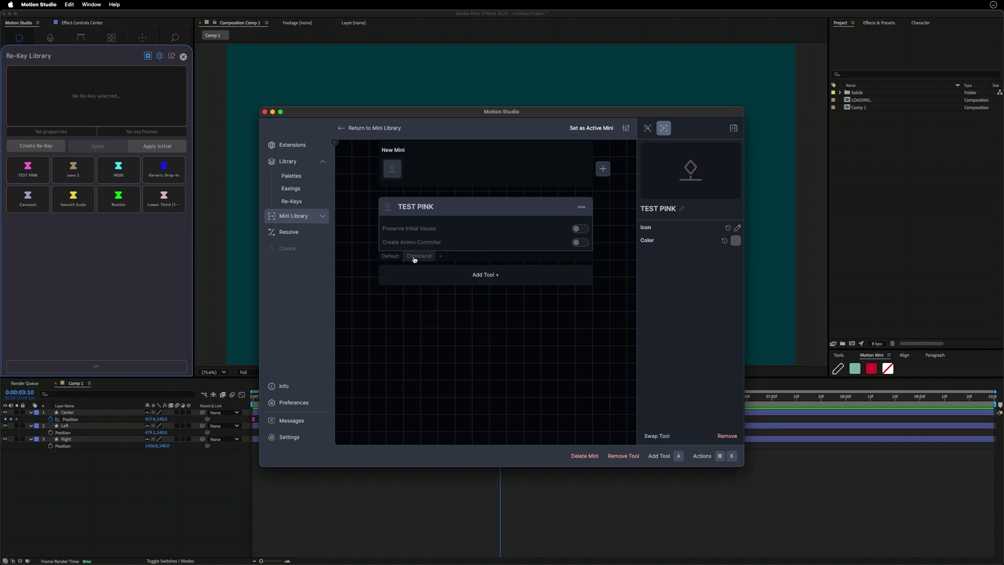
pyautogui.click(584, 231)
# Return to the Mini Library and set New Mini as the active mini.
pyautogui.click(350, 130)
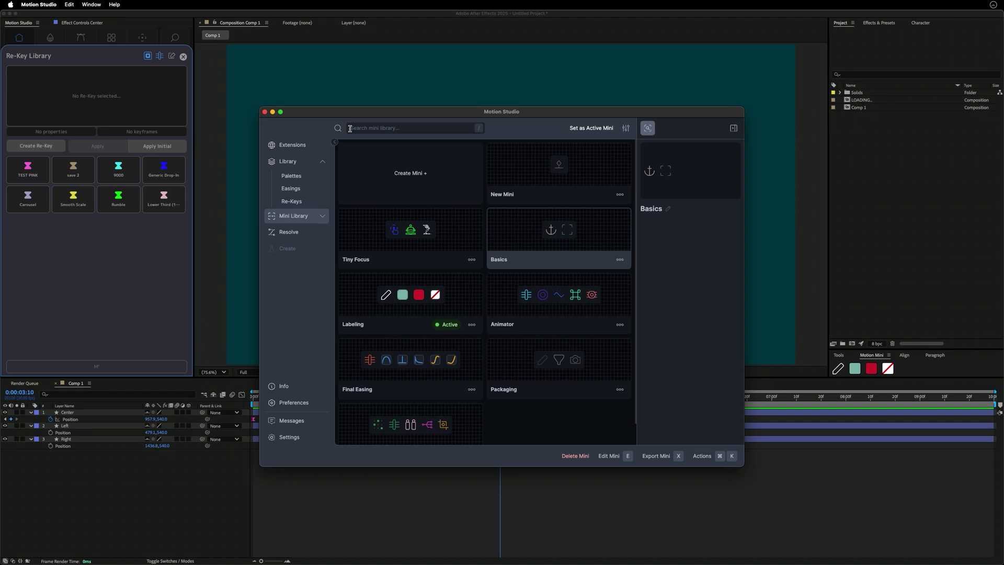
pyautogui.click(525, 178)
pyautogui.rightClick(525, 178)
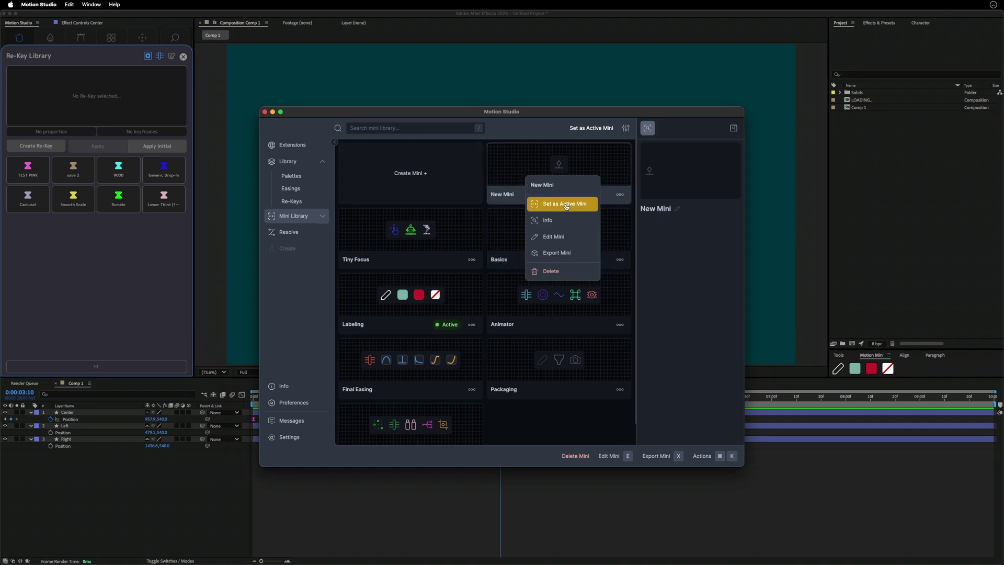
pyautogui.click(555, 203)
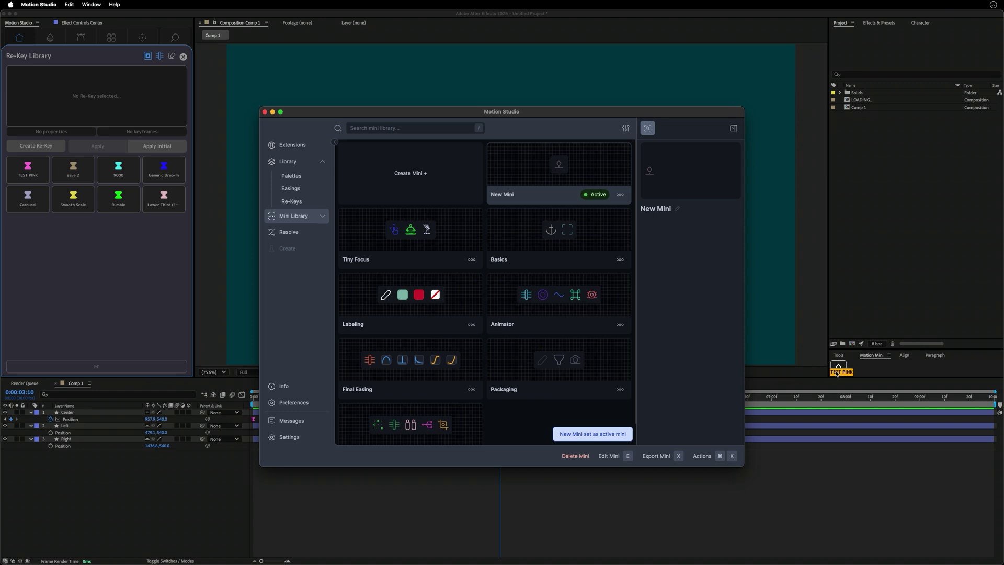
# Switch to After Effects and preview Comp 1 from its first frame.
pyautogui.click(569, 88)
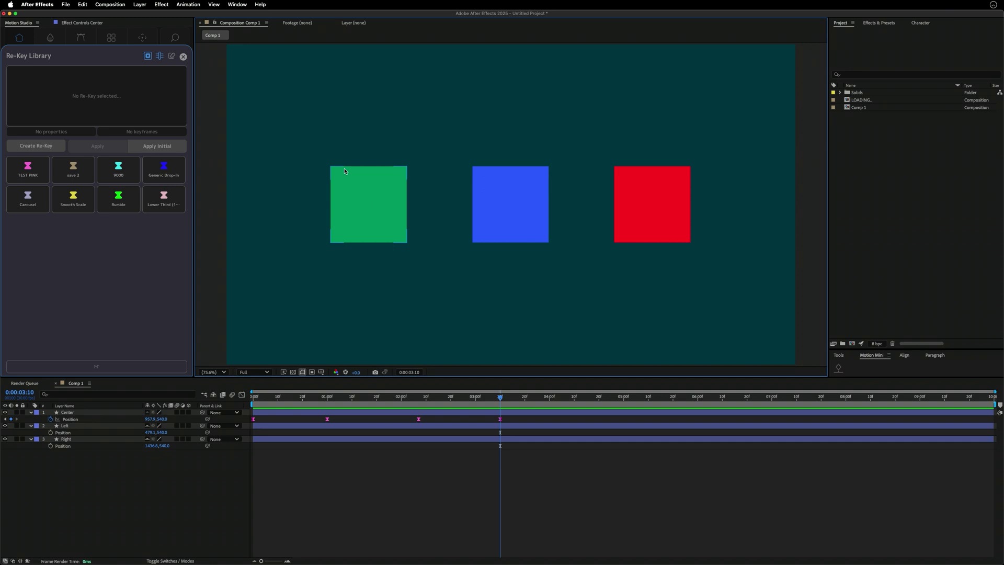
pyautogui.click(358, 306)
pyautogui.press('Home')
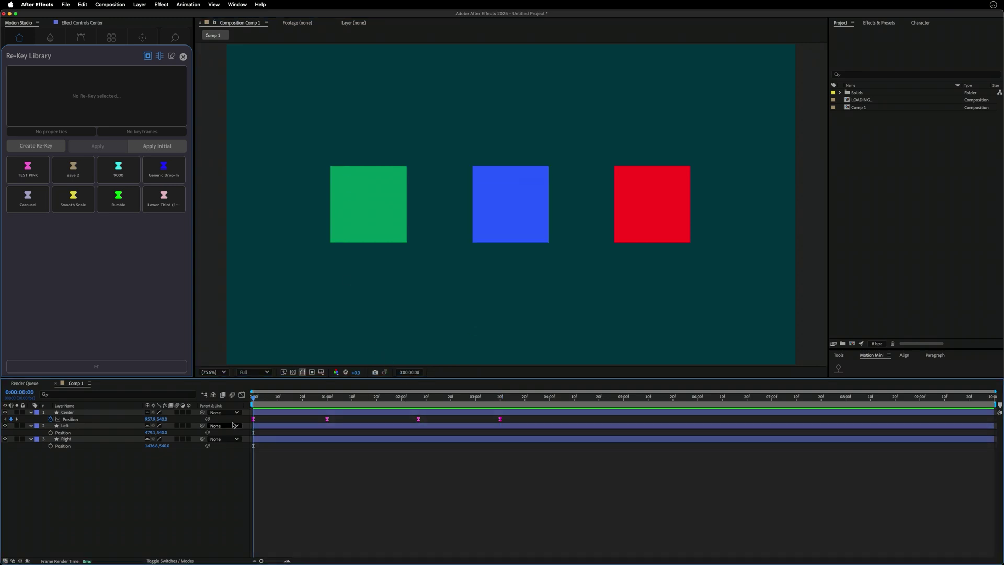
pyautogui.press('space')
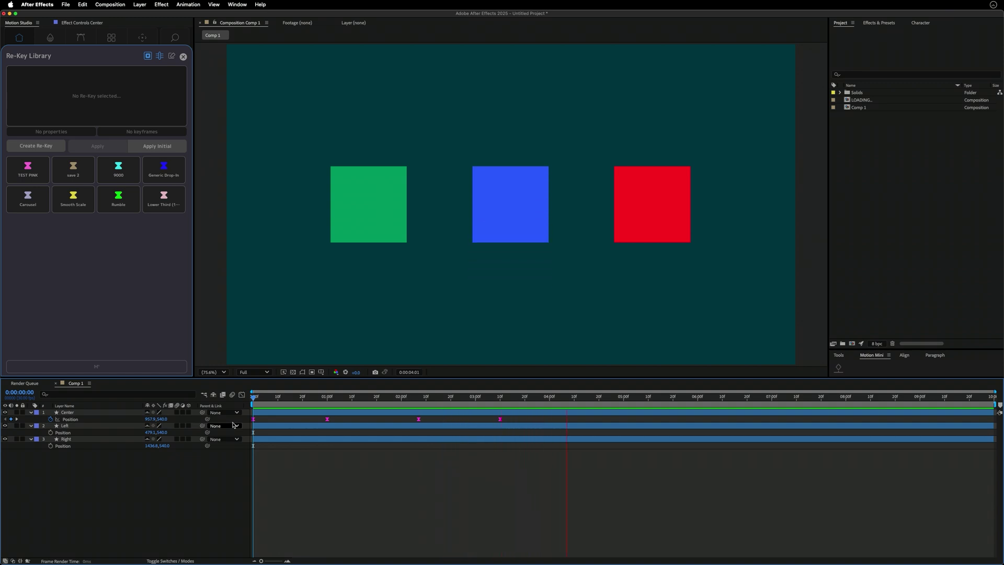
pyautogui.press('space')
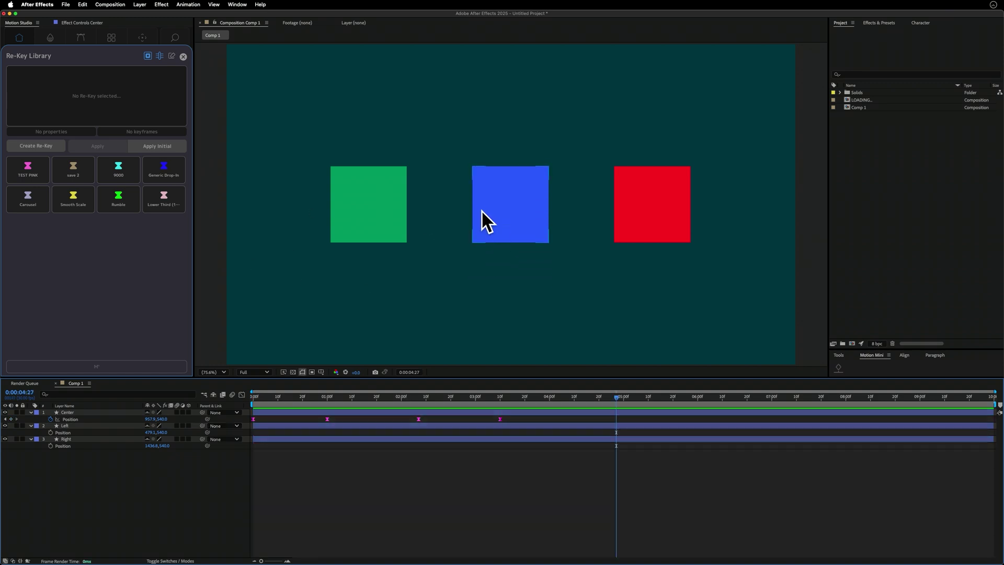
# Apply the mini's default TEST PINK Re-Key to the Left layer at 0:00:04:27, then undo it.
pyautogui.click(388, 202)
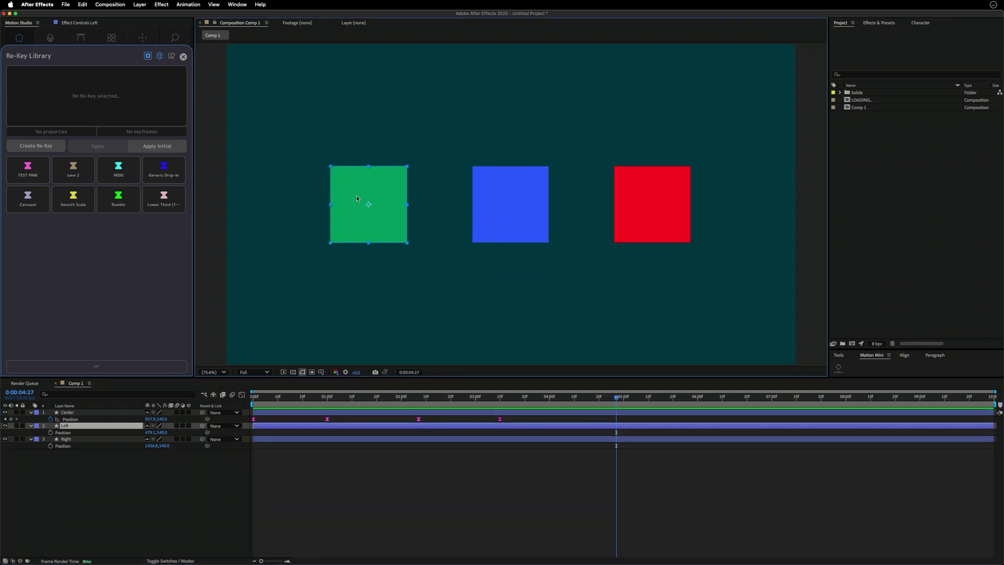
pyautogui.click(839, 369)
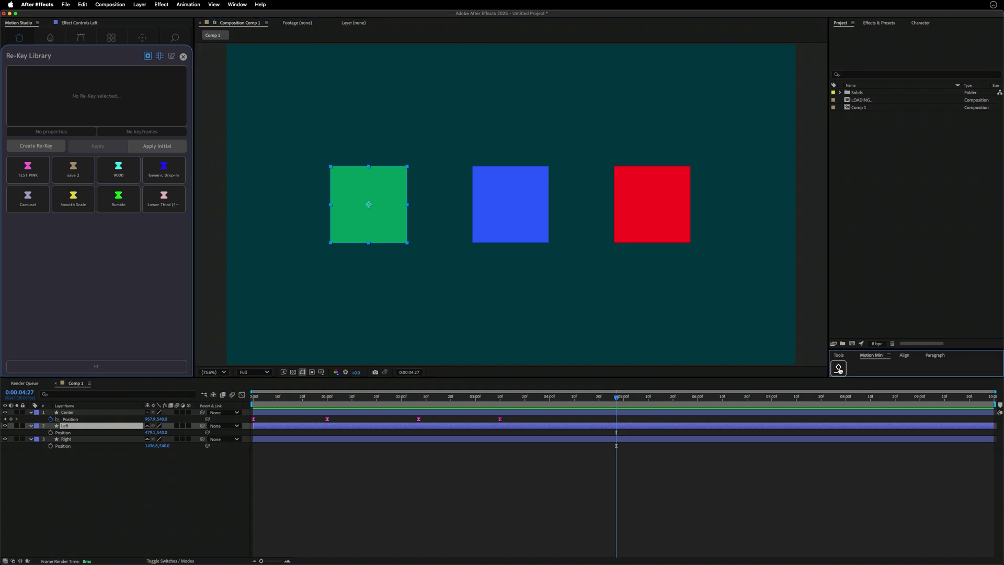
pyautogui.click(839, 370)
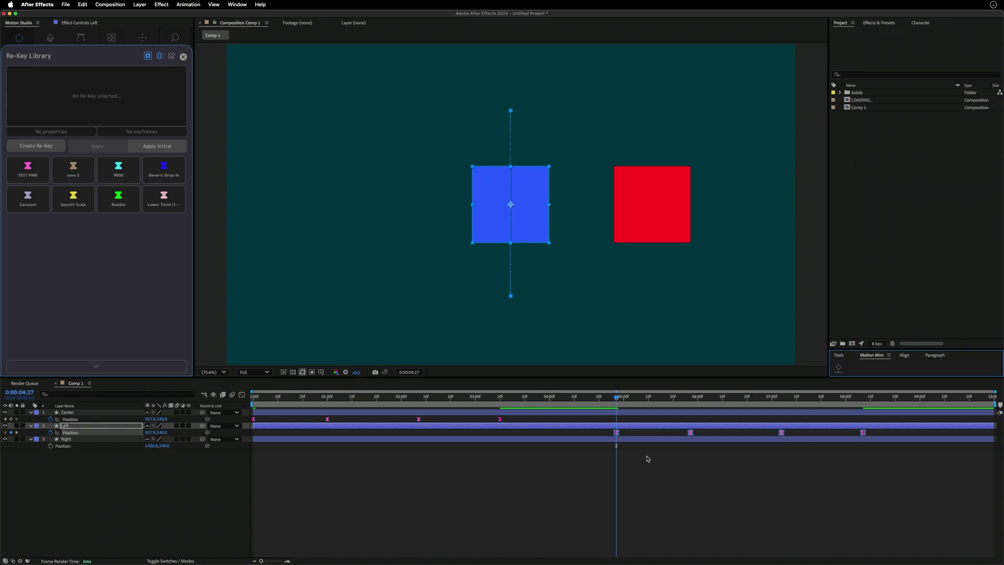
pyautogui.moveTo(618, 420); pyautogui.dragTo(592, 424)
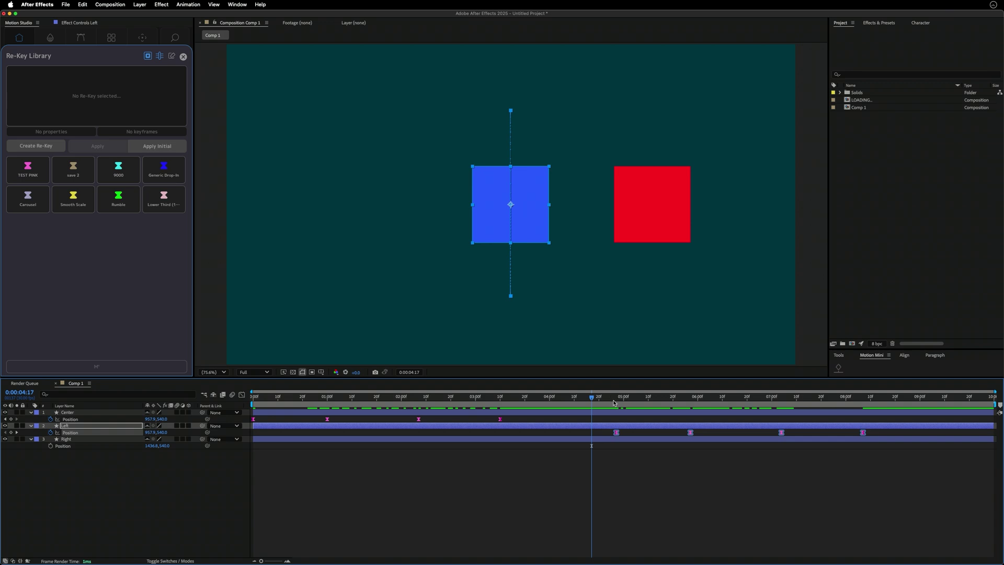
pyautogui.hotkey('ctrl', 'z')
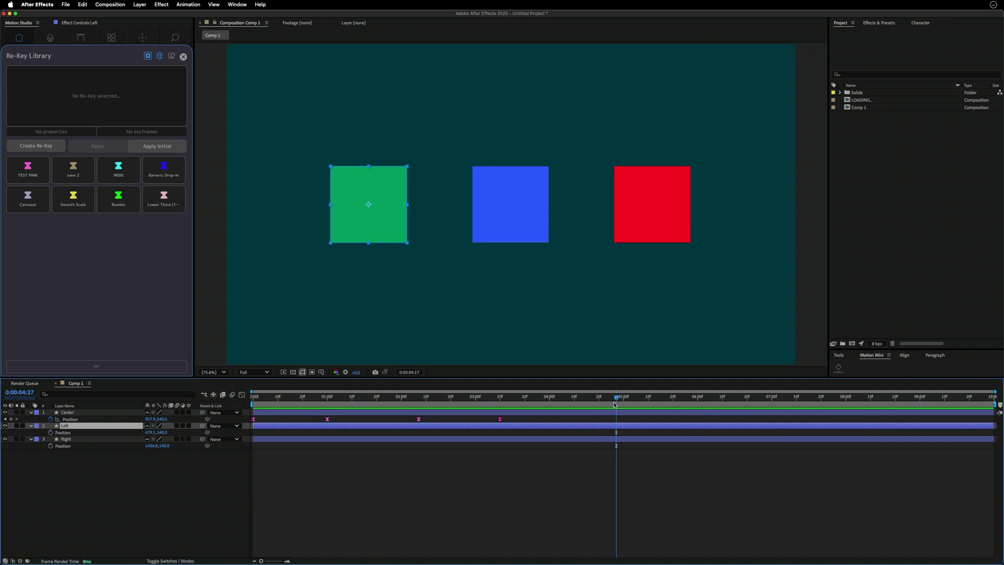
# Try the mini's default TEST PINK Re-Key on the Left layer from 0:00:00:00 and scrub through the motion.
pyautogui.press('Home')
pyautogui.click(838, 368)
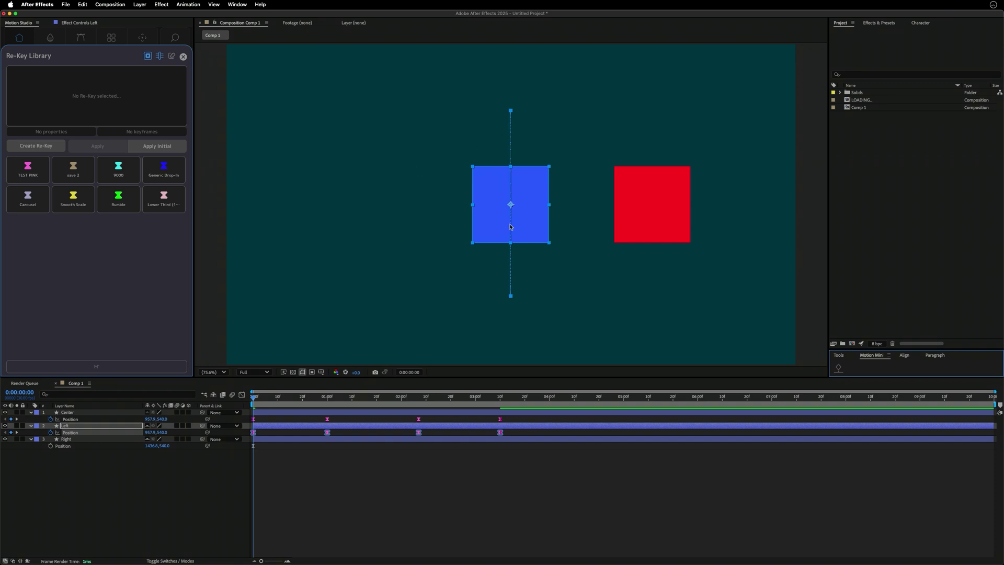
pyautogui.moveTo(319, 398); pyautogui.dragTo(360, 415)
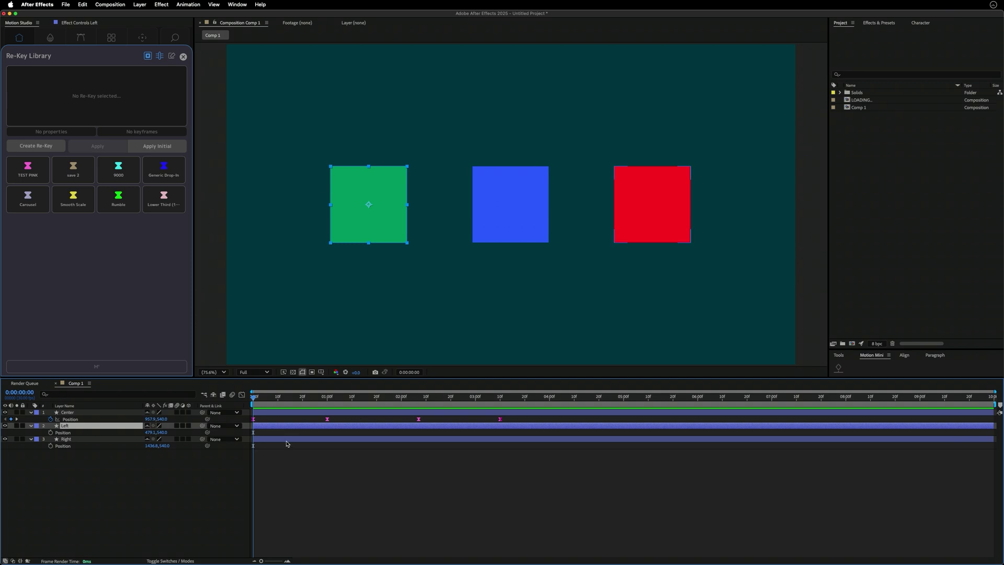
# Open New Mini for editing in Motion Studio to check TEST PINK's Command modifier, then return to After Effects.
pyautogui.rightClick(513, 169)
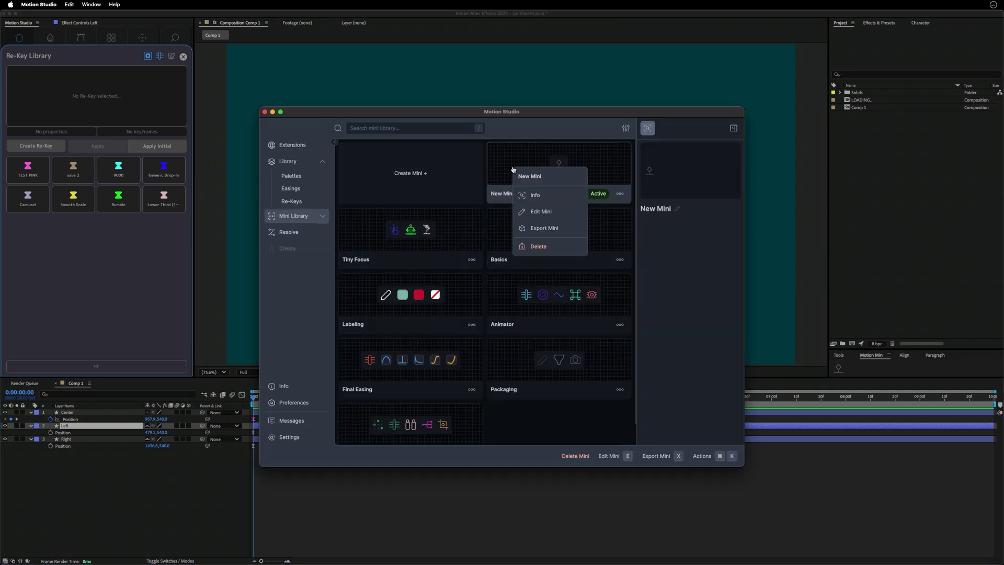
pyautogui.click(542, 211)
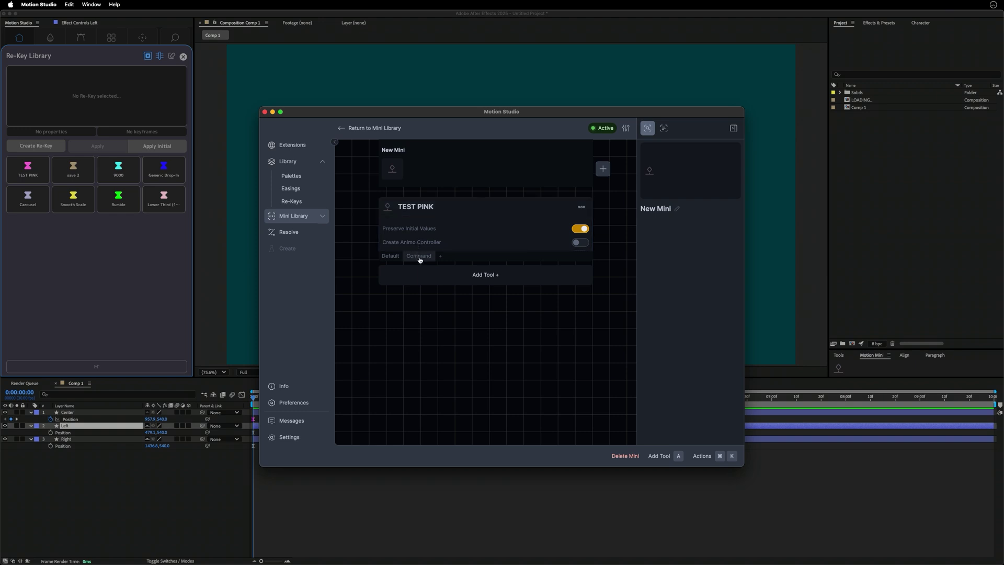
pyautogui.click(105, 507)
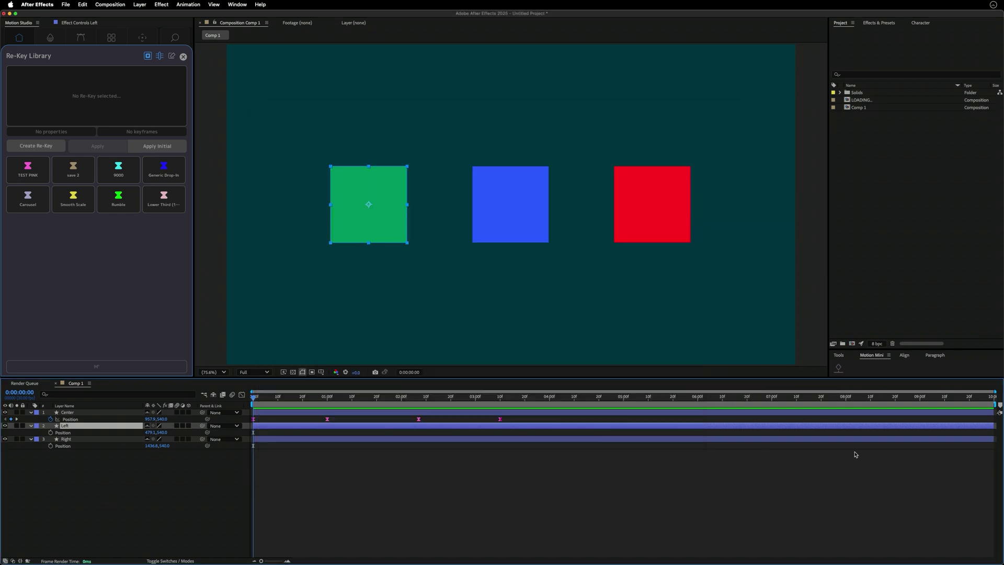
# Apply the TEST PINK Re-Key's Command variant, preserving initial values, to the Left layer at 0:00:00:00 and preview the animation.
pyautogui.click(839, 370)
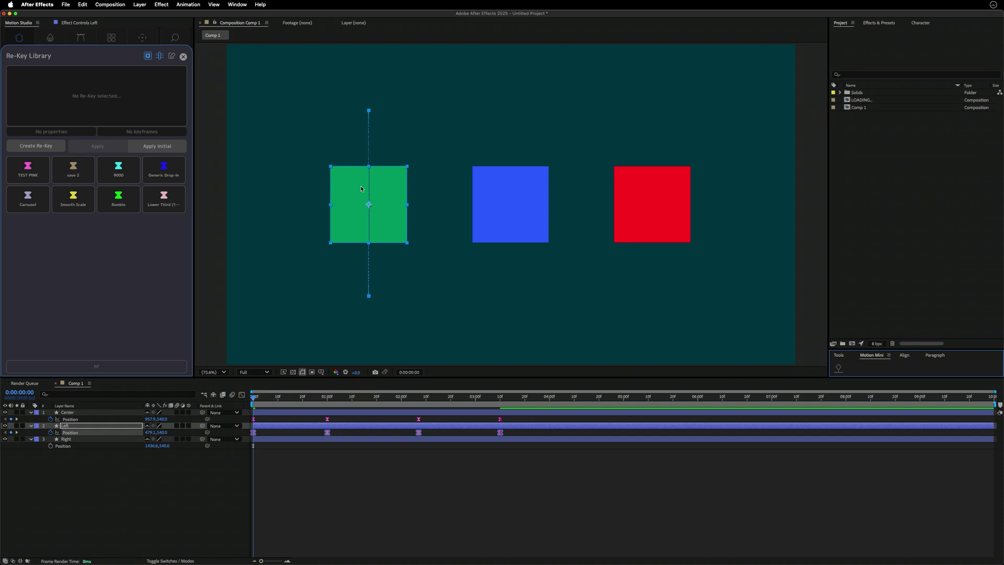
pyautogui.click(119, 511)
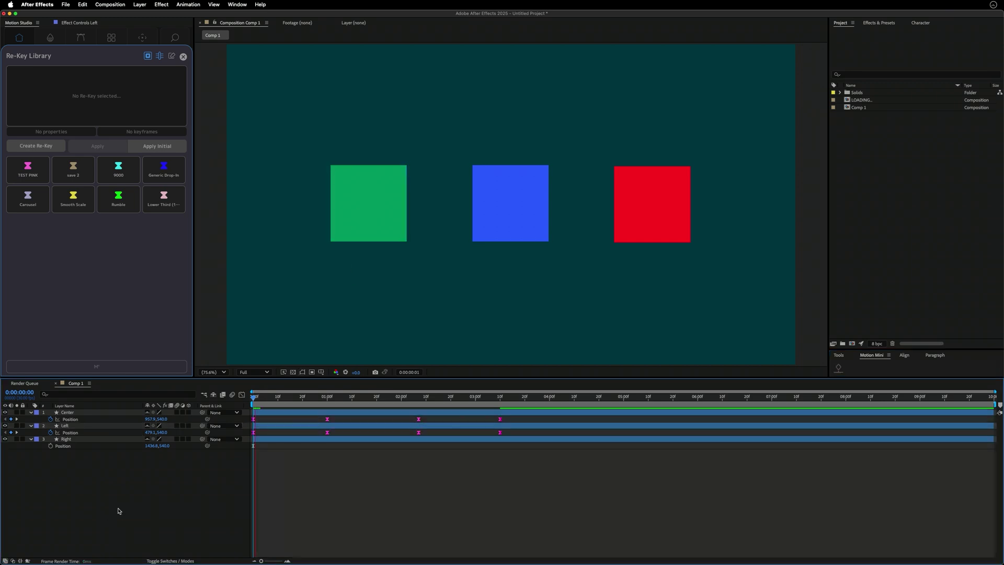
pyautogui.press('space')
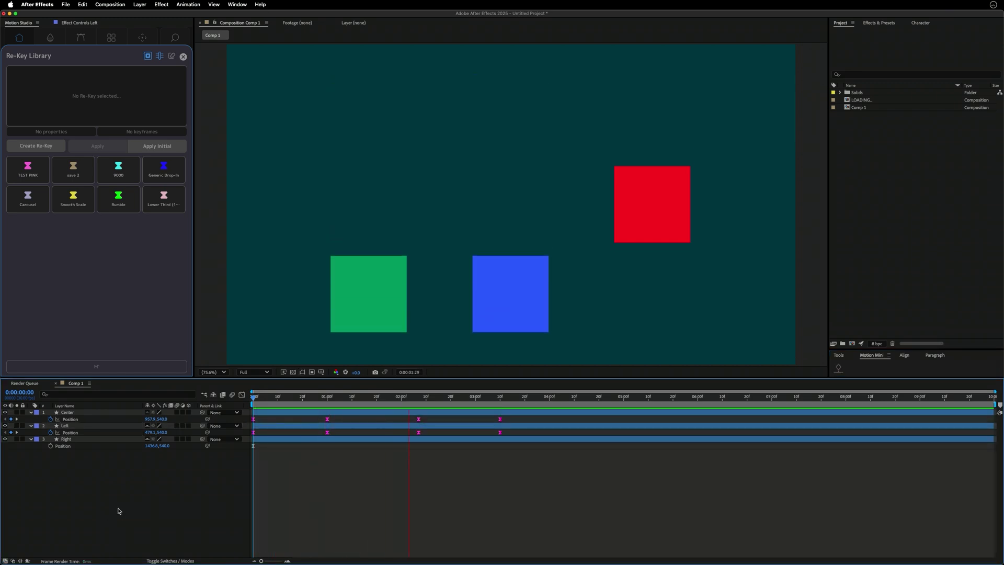
pyautogui.press('space')
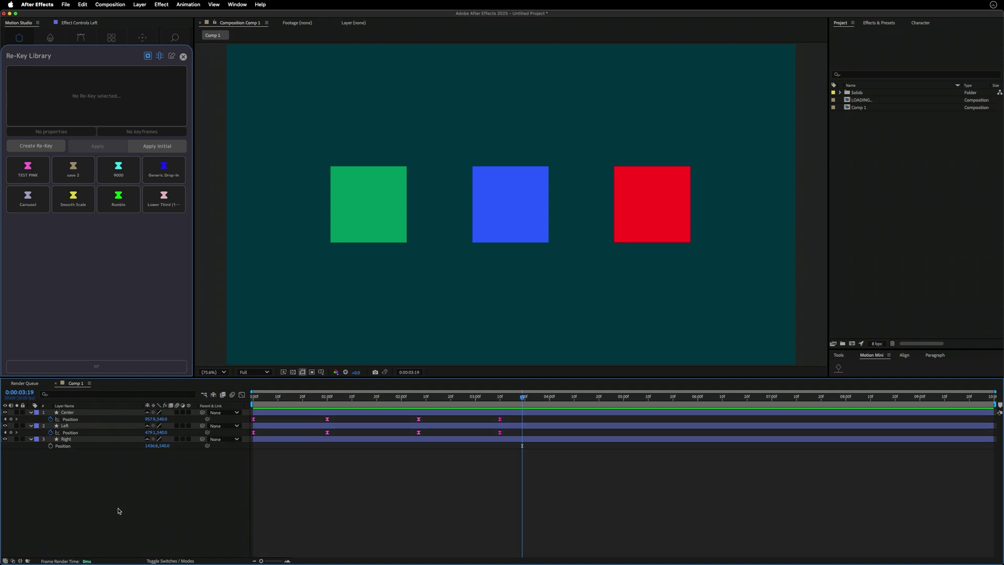
# Undo the TEST PINK Re-Key applied to the Left layer.
pyautogui.hotkey('ctrl', 'z')
pyautogui.hotkey('ctrl', 'z')
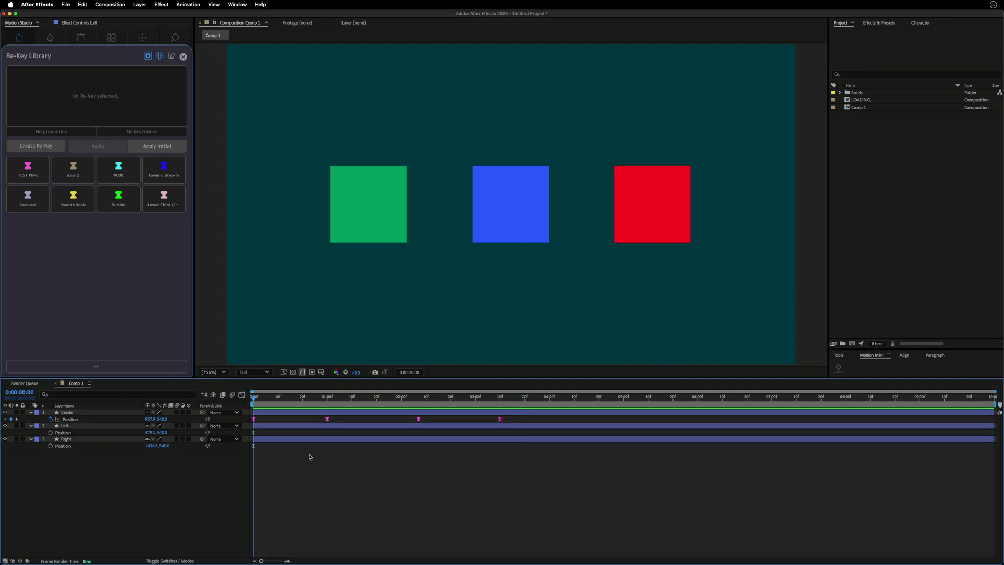
# Try the mini's default TEST PINK Re-Key on the Right layer at 0:00:00:00, then undo it.
pyautogui.click(651, 185)
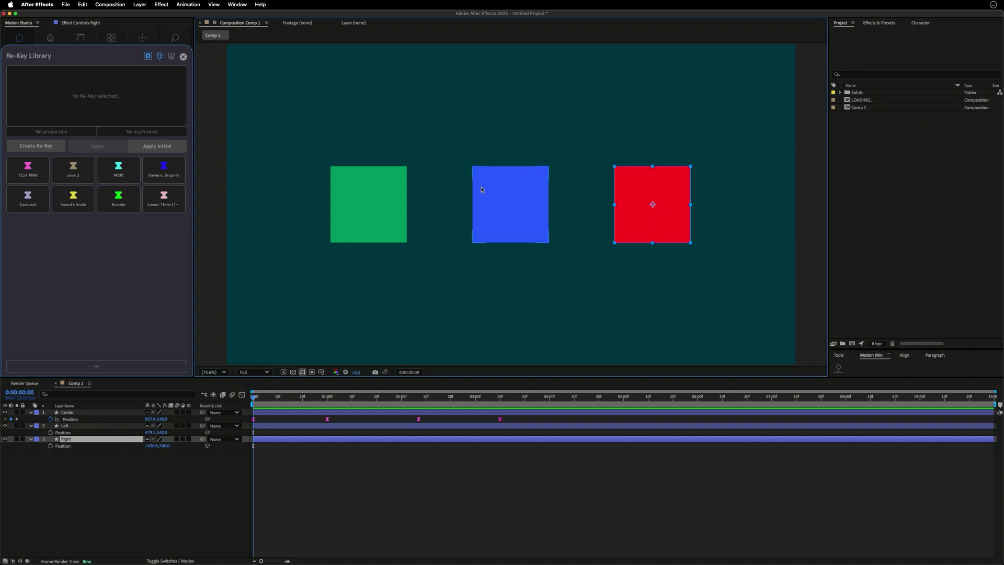
pyautogui.click(839, 368)
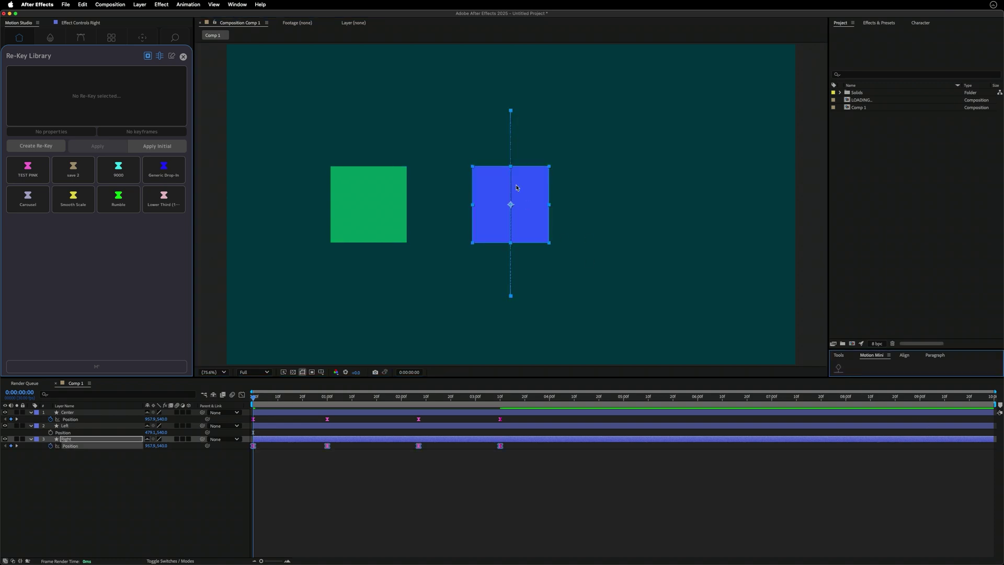
pyautogui.press('super+z')
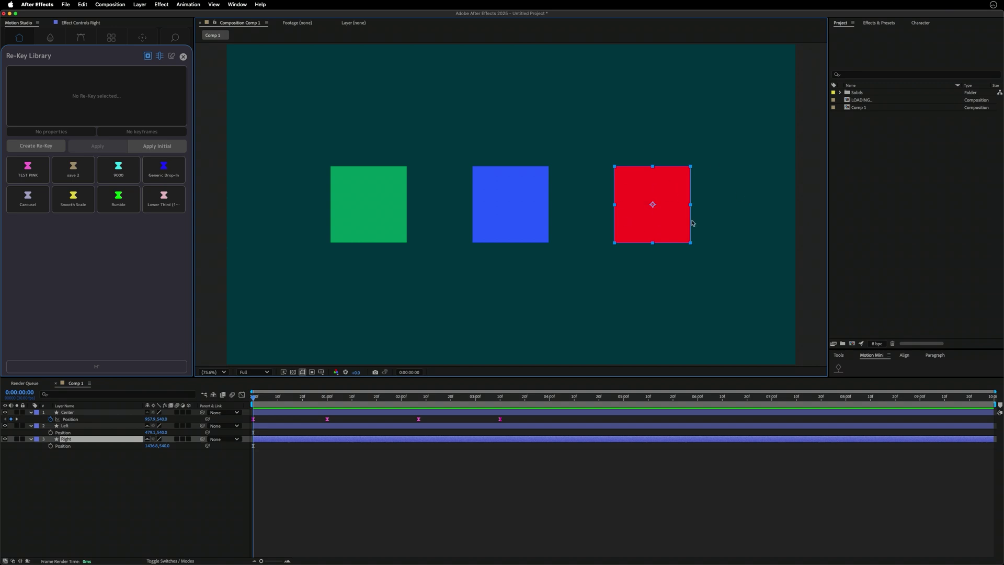
# Apply the TEST PINK Re-Key's Command variant, preserving initial values, to the Right layer at 0:00:00:00 and preview the animation.
pyautogui.click(838, 367)
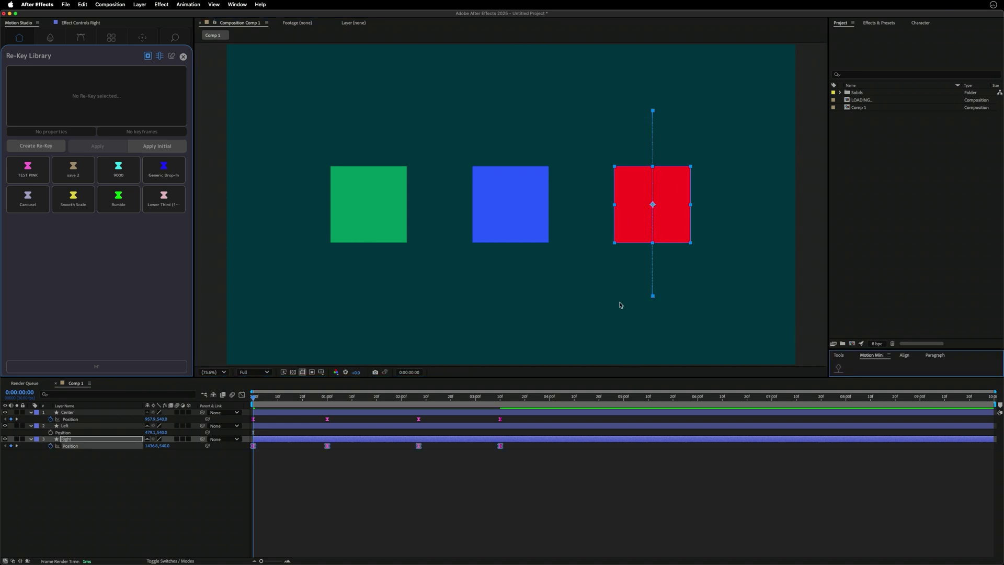
pyautogui.click(560, 511)
pyautogui.press('space')
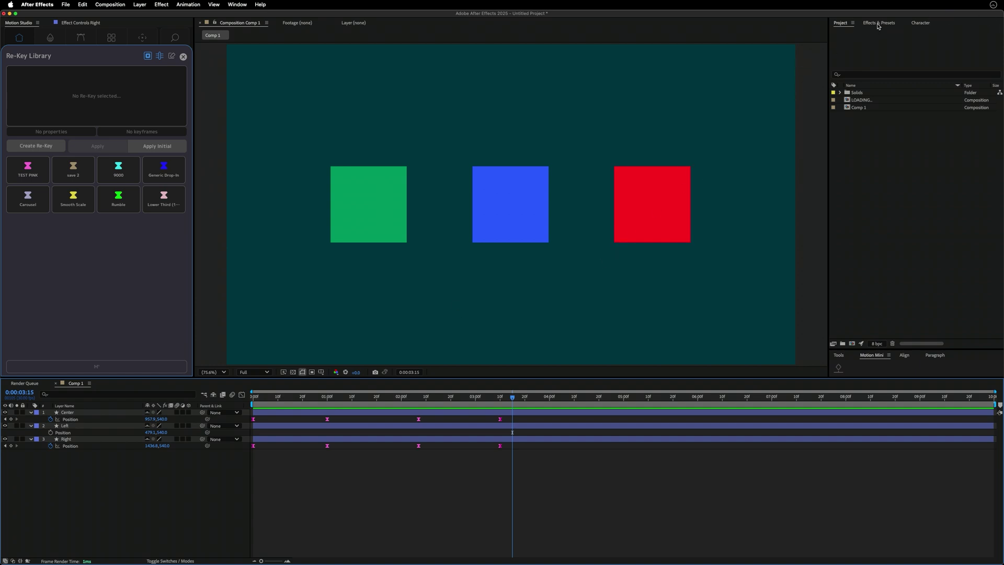
# Show the Effects & Presets list, inspect the Center layer's motion path, and deselect the layer.
pyautogui.click(879, 24)
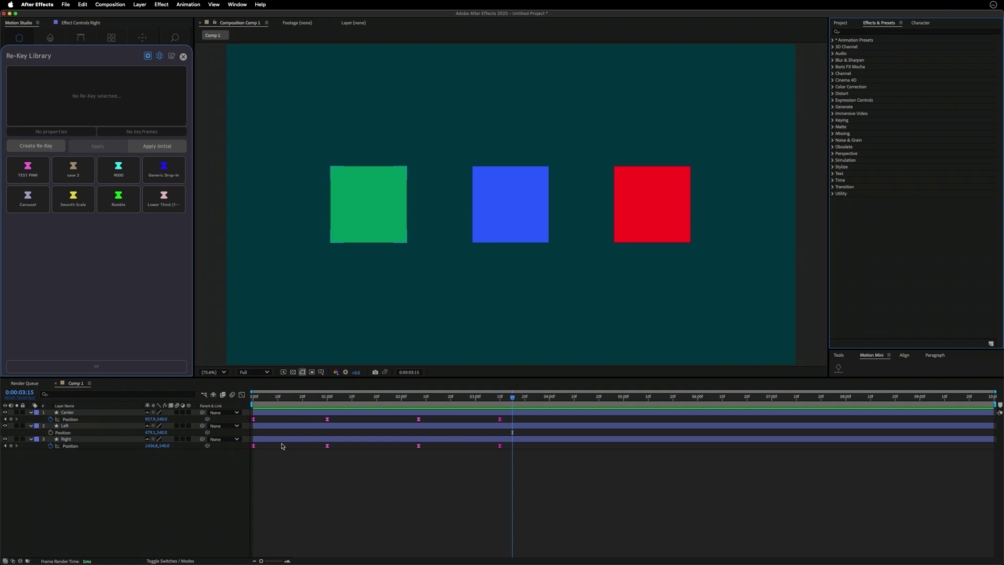
pyautogui.click(75, 414)
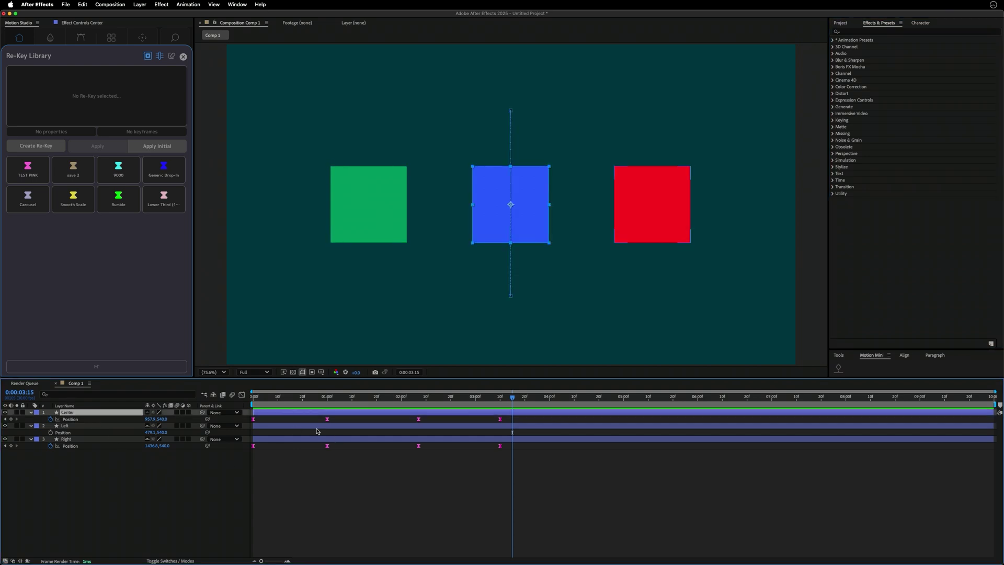
pyautogui.click(171, 486)
# Try the library's Rumble Re-Key on the Left layer from 0:00:00:00, preview the animation, and undo it.
pyautogui.press('KP_2')
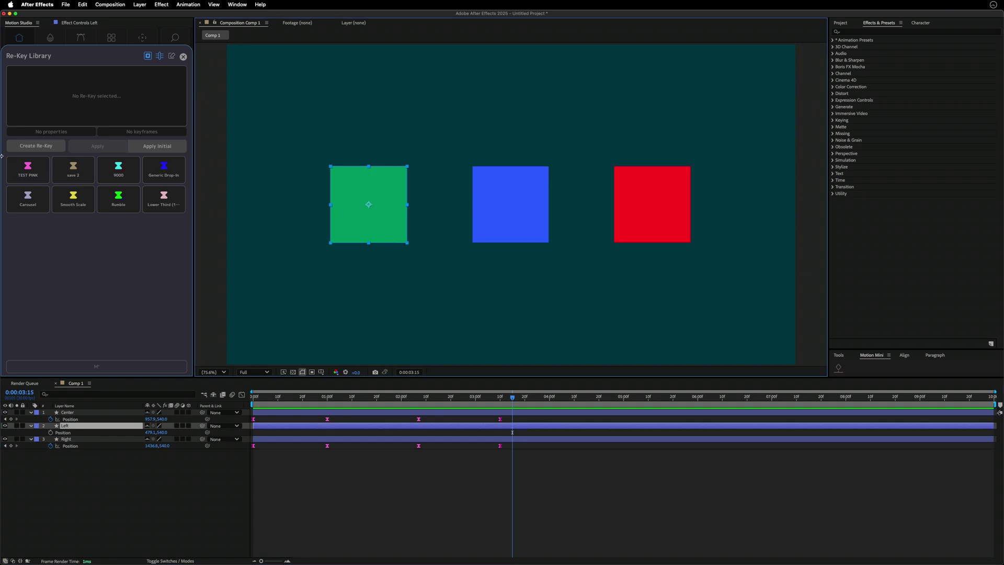
pyautogui.click(118, 198)
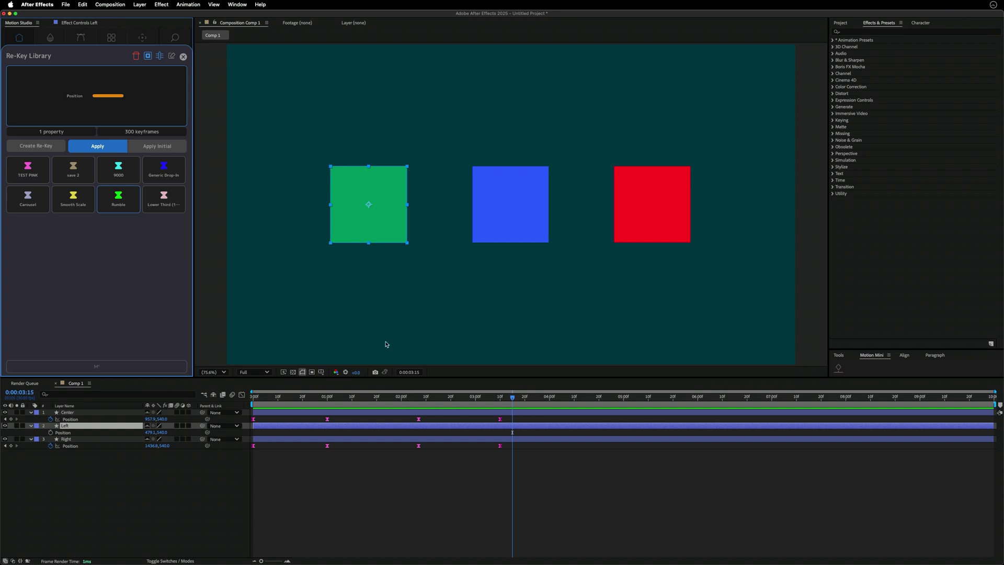
pyautogui.press('Home')
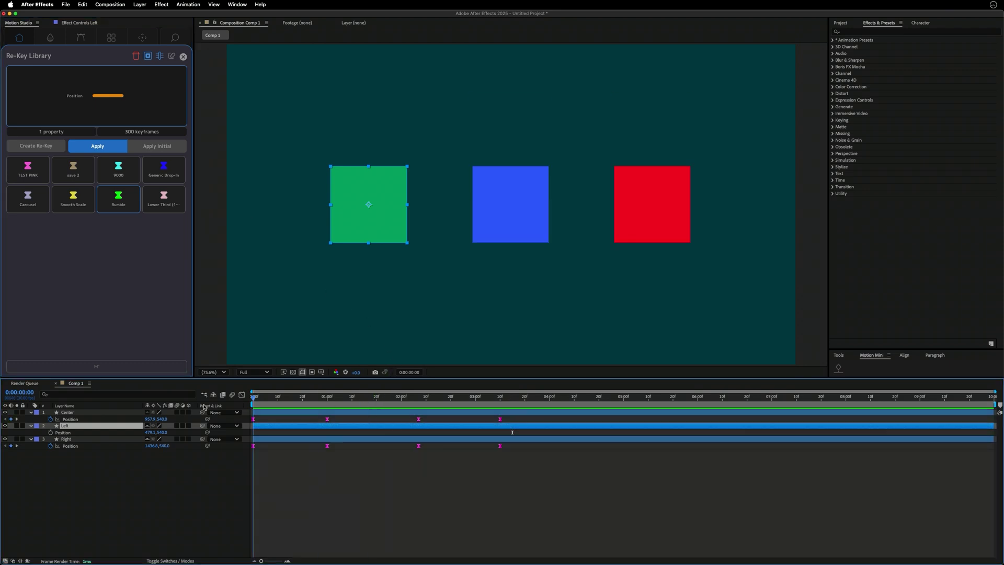
pyautogui.click(130, 198)
pyautogui.click(227, 481)
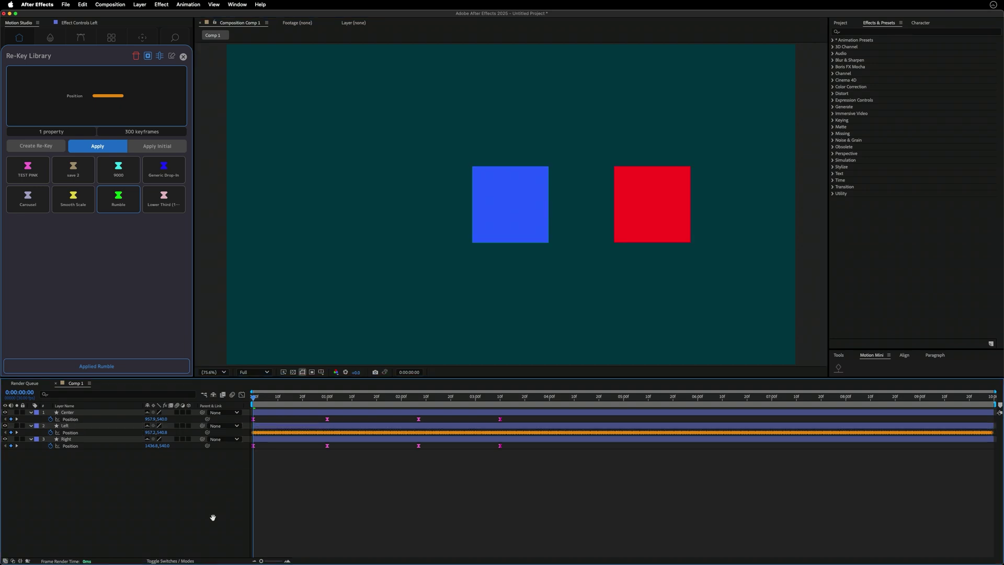
pyautogui.press('space')
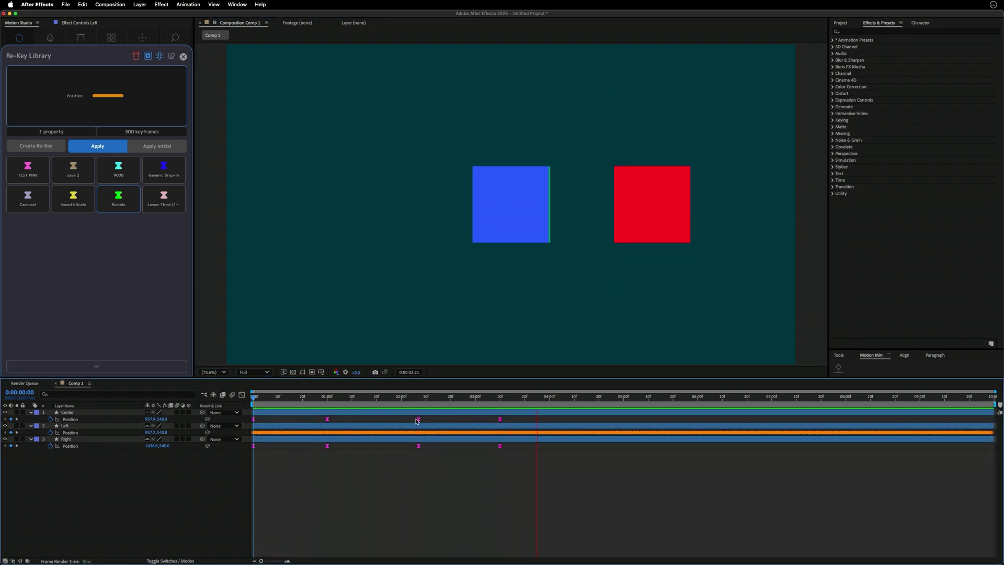
pyautogui.press('space')
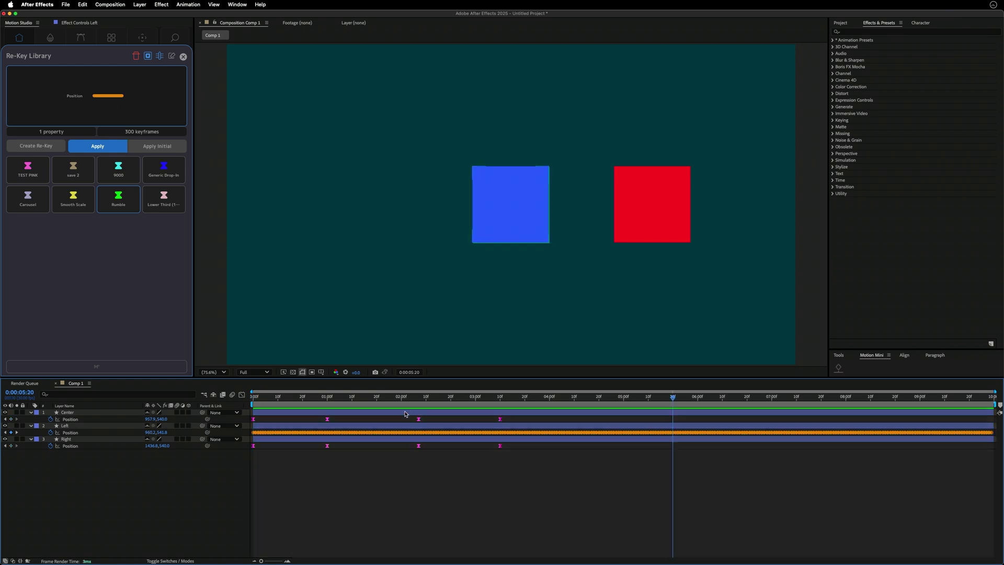
pyautogui.click(90, 173)
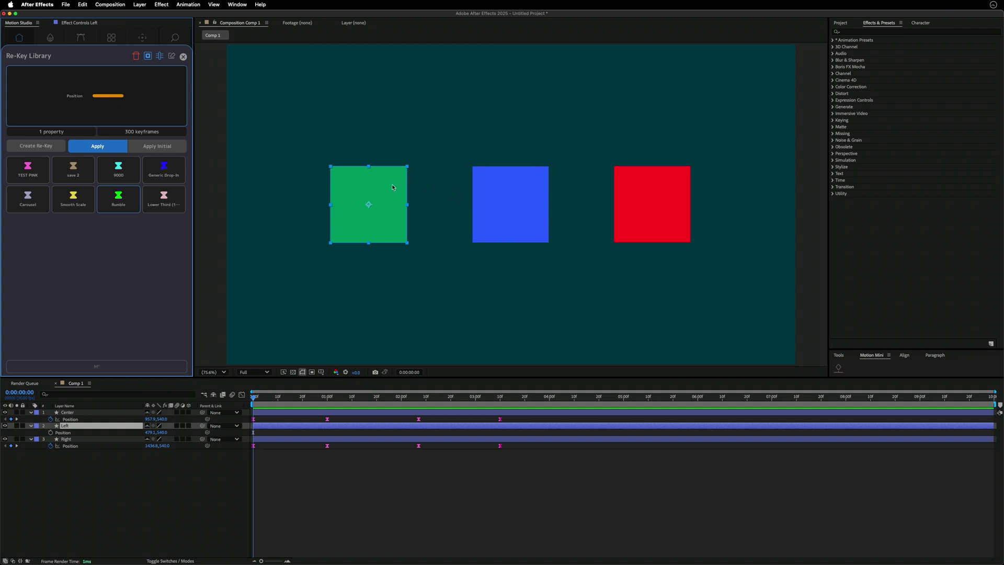
pyautogui.click(373, 146)
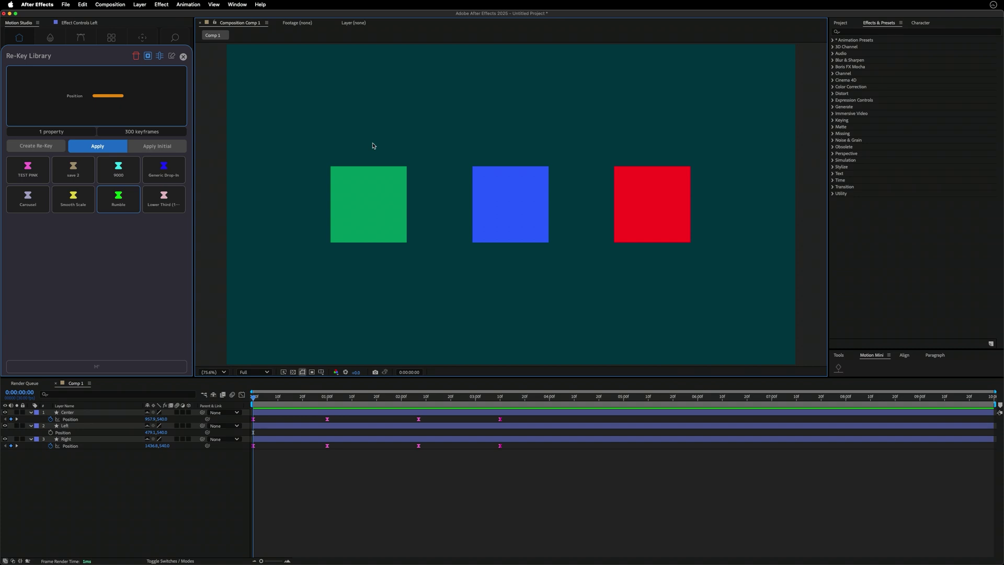